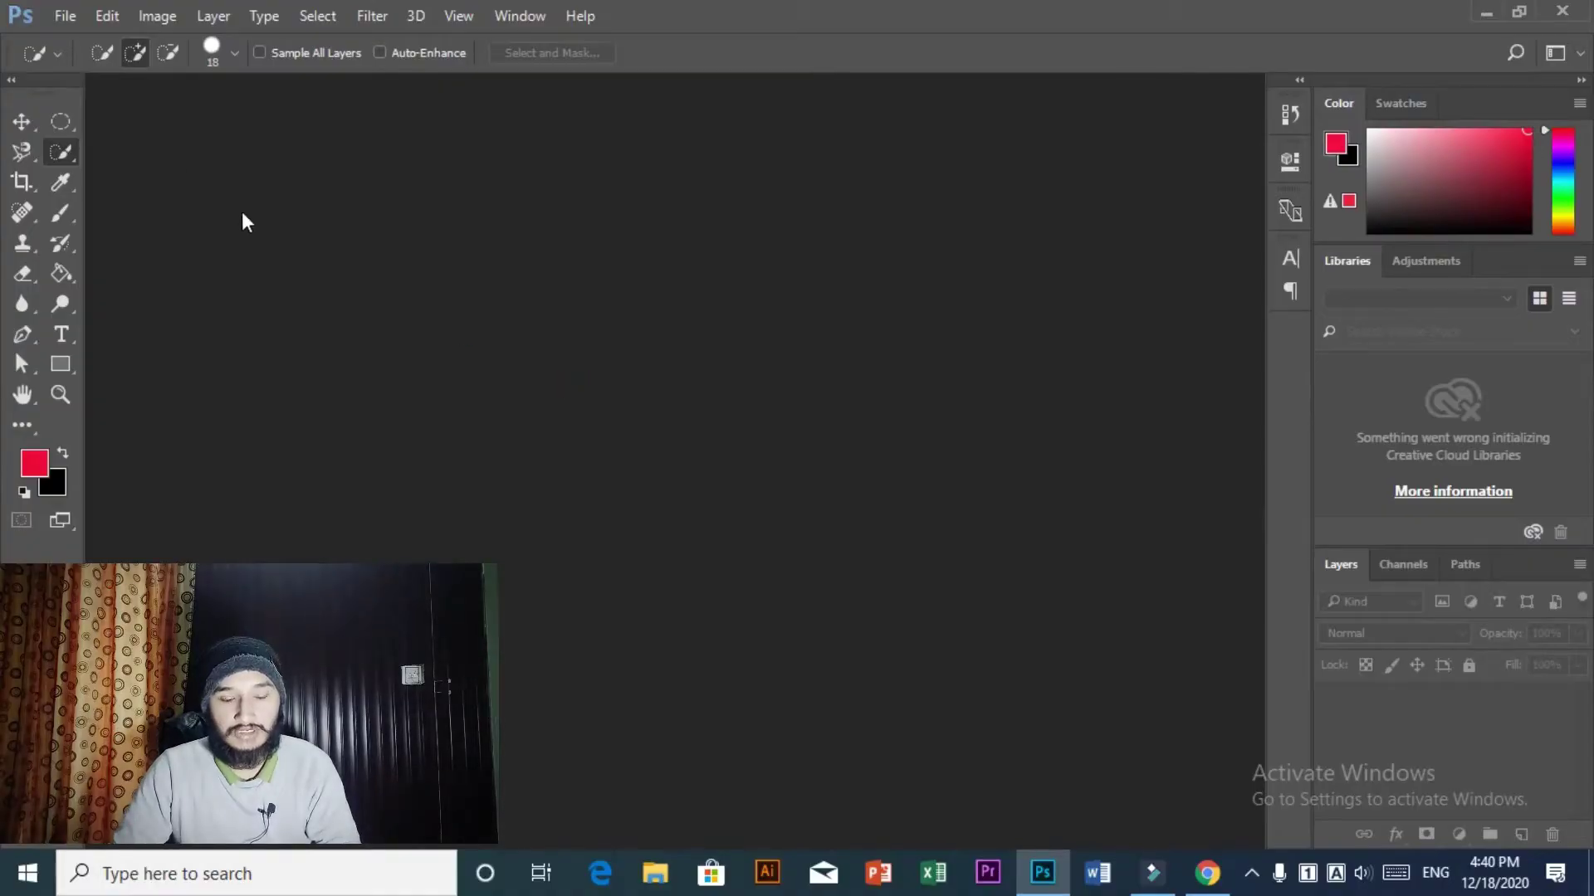
- Open the File menu to reach the new and open document commands
left_click(64, 17)
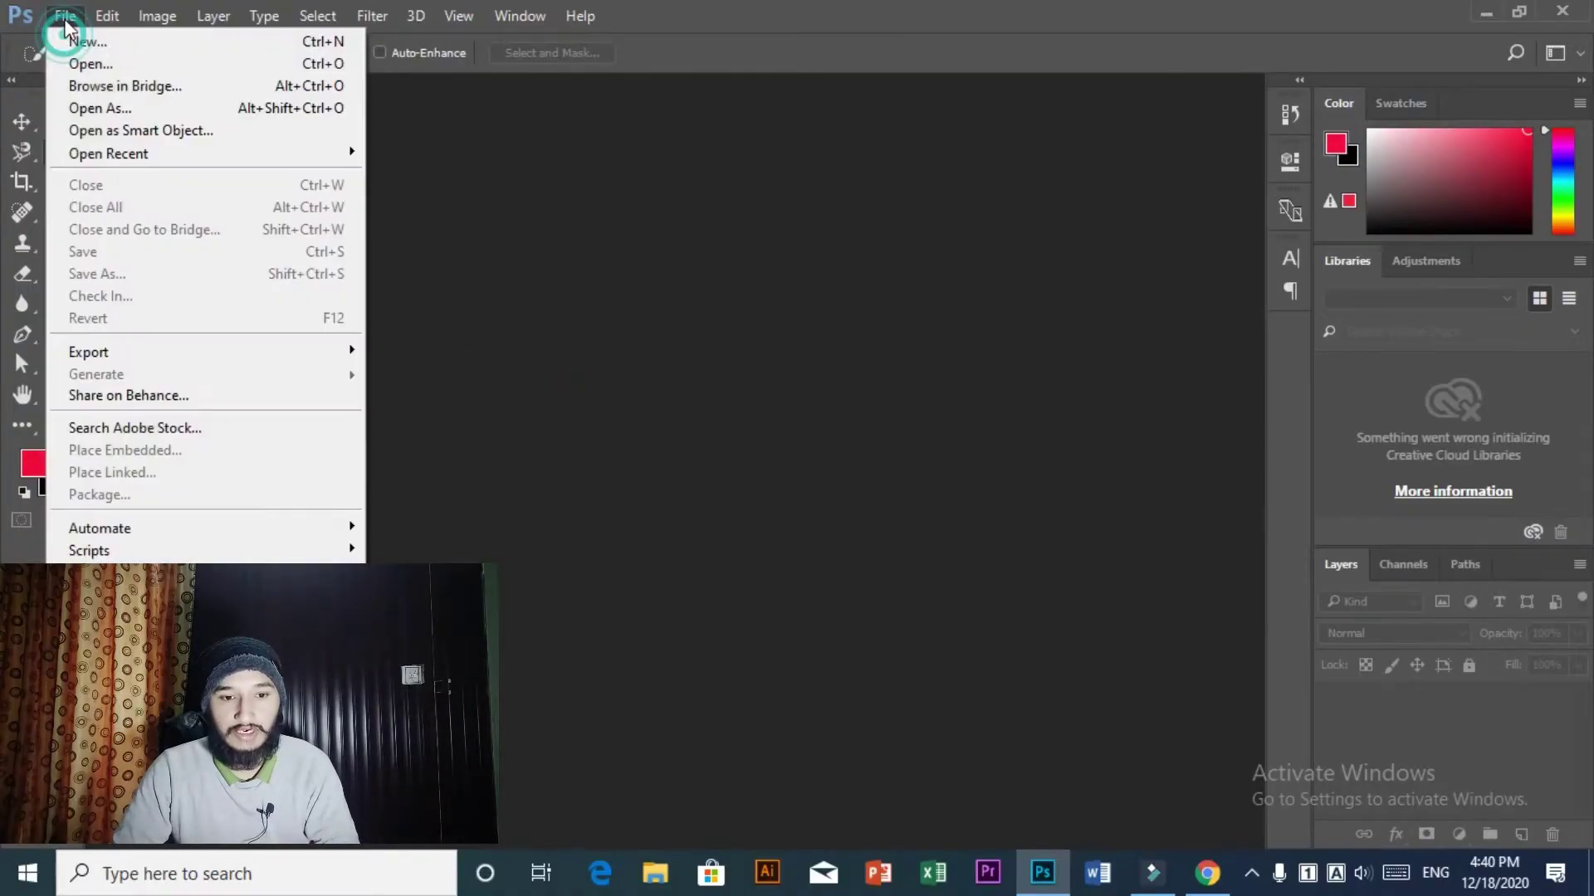
- Create a blank 1280 × 720 px document from the Custom preset and add an empty layer
left_click(82, 43)
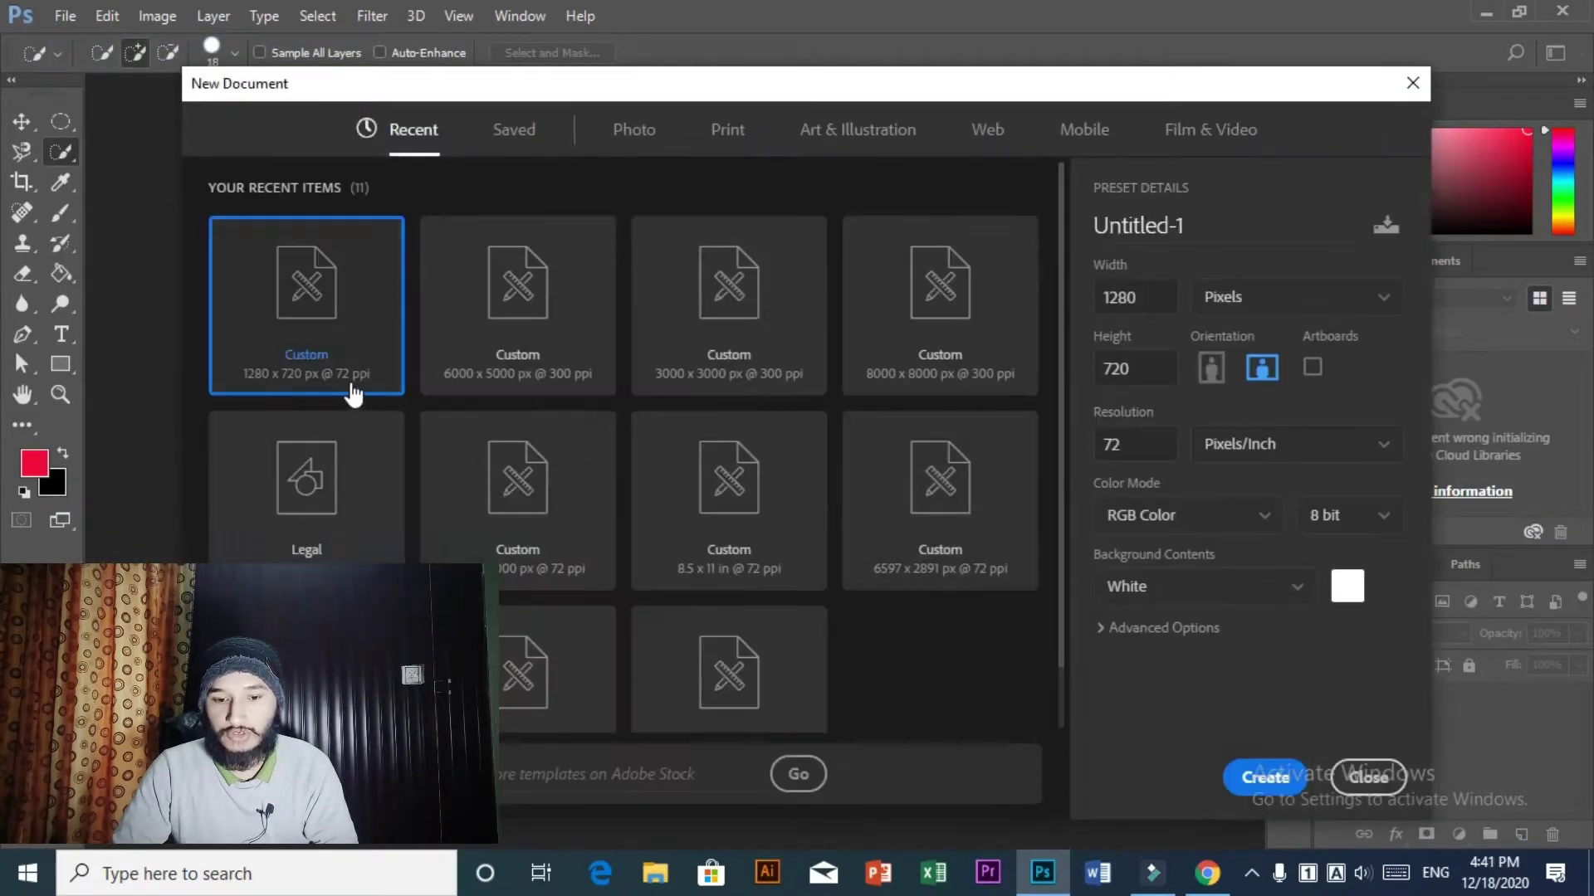
left_click(320, 331)
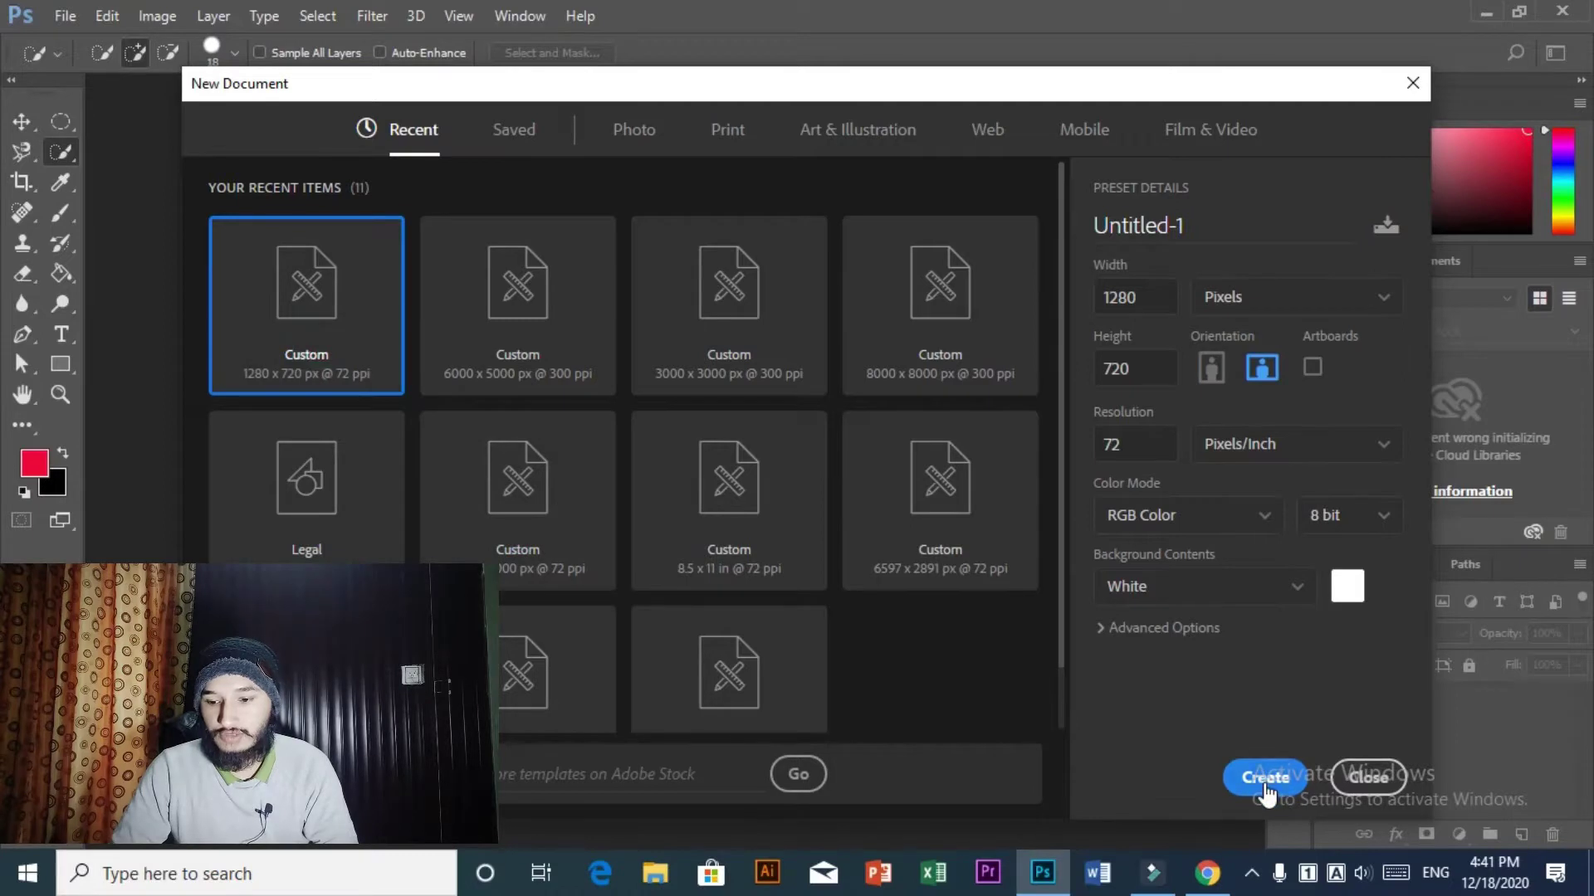
left_click(1265, 780)
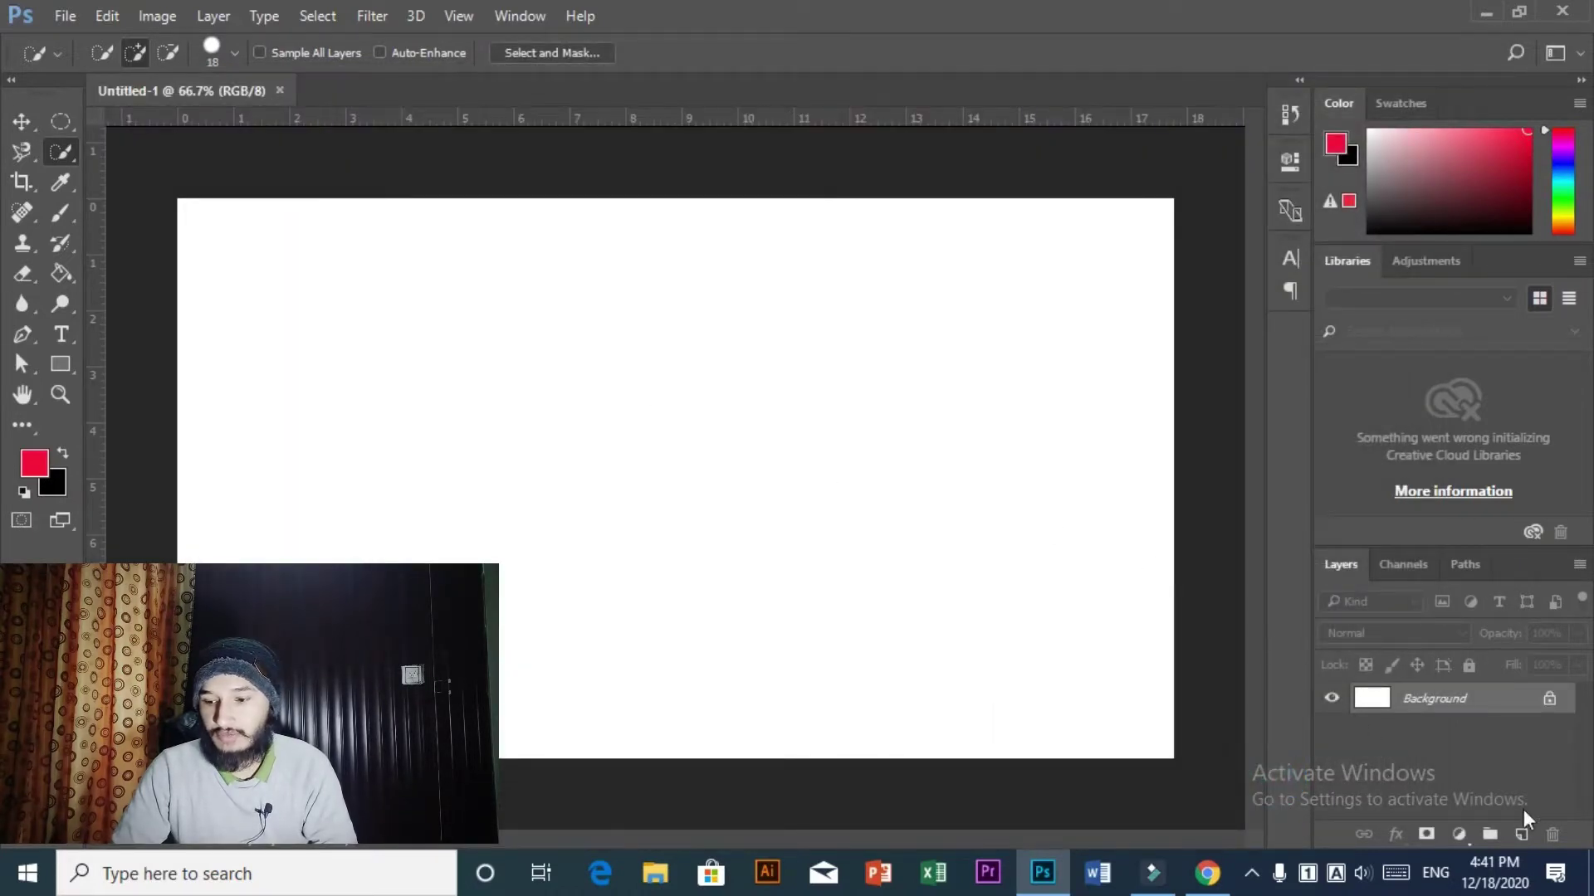
left_click(1522, 837)
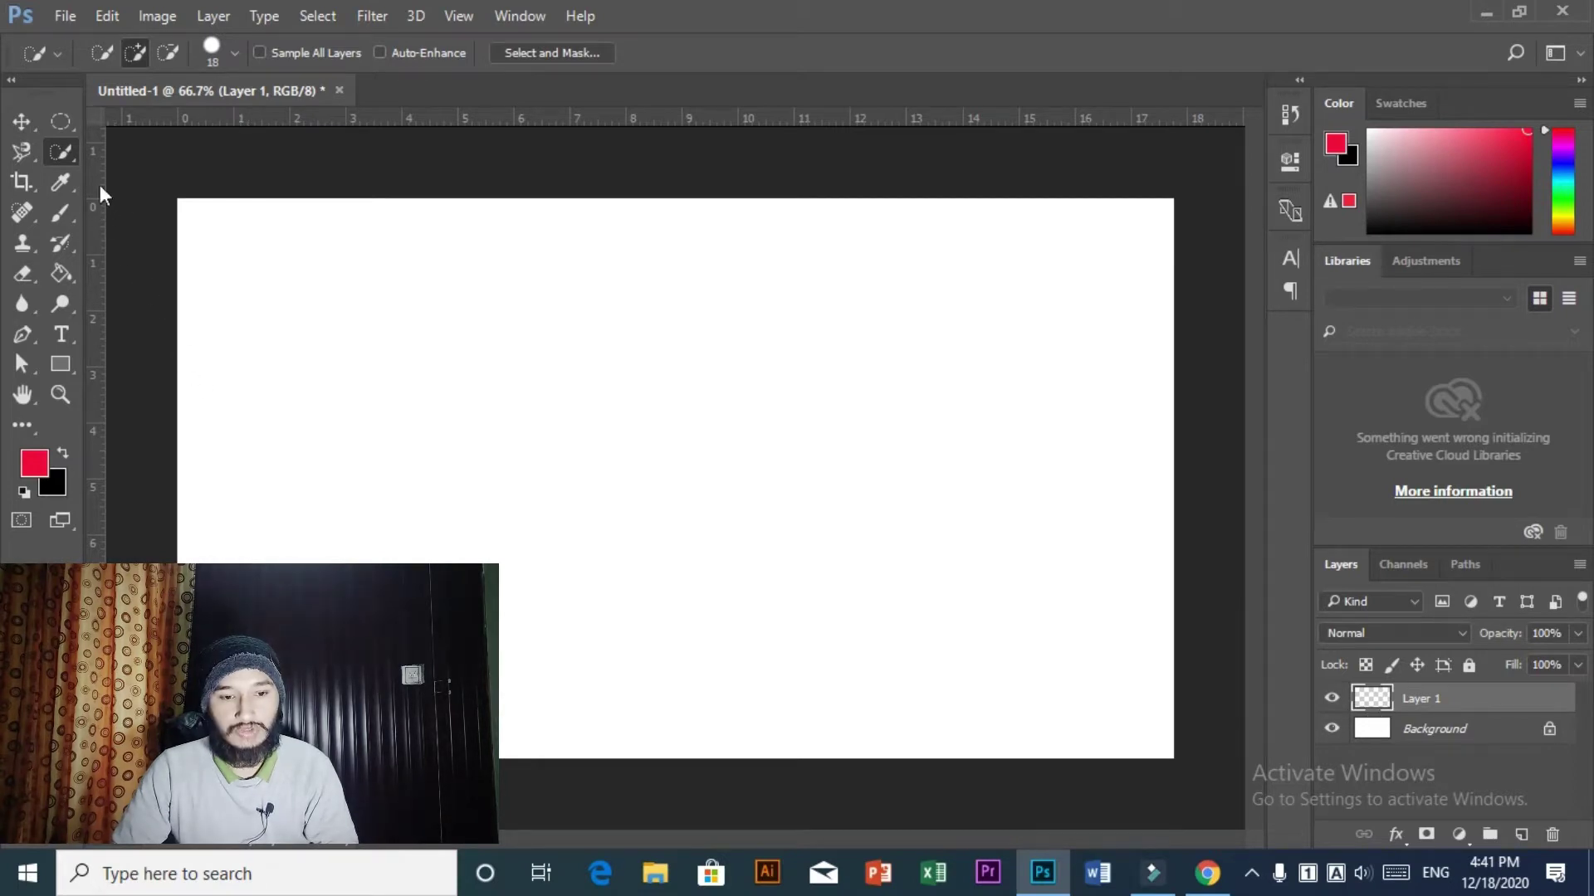
- Browse the selection tool choices, toggling between the Quick Selection and Move tools
right_click(72, 158)
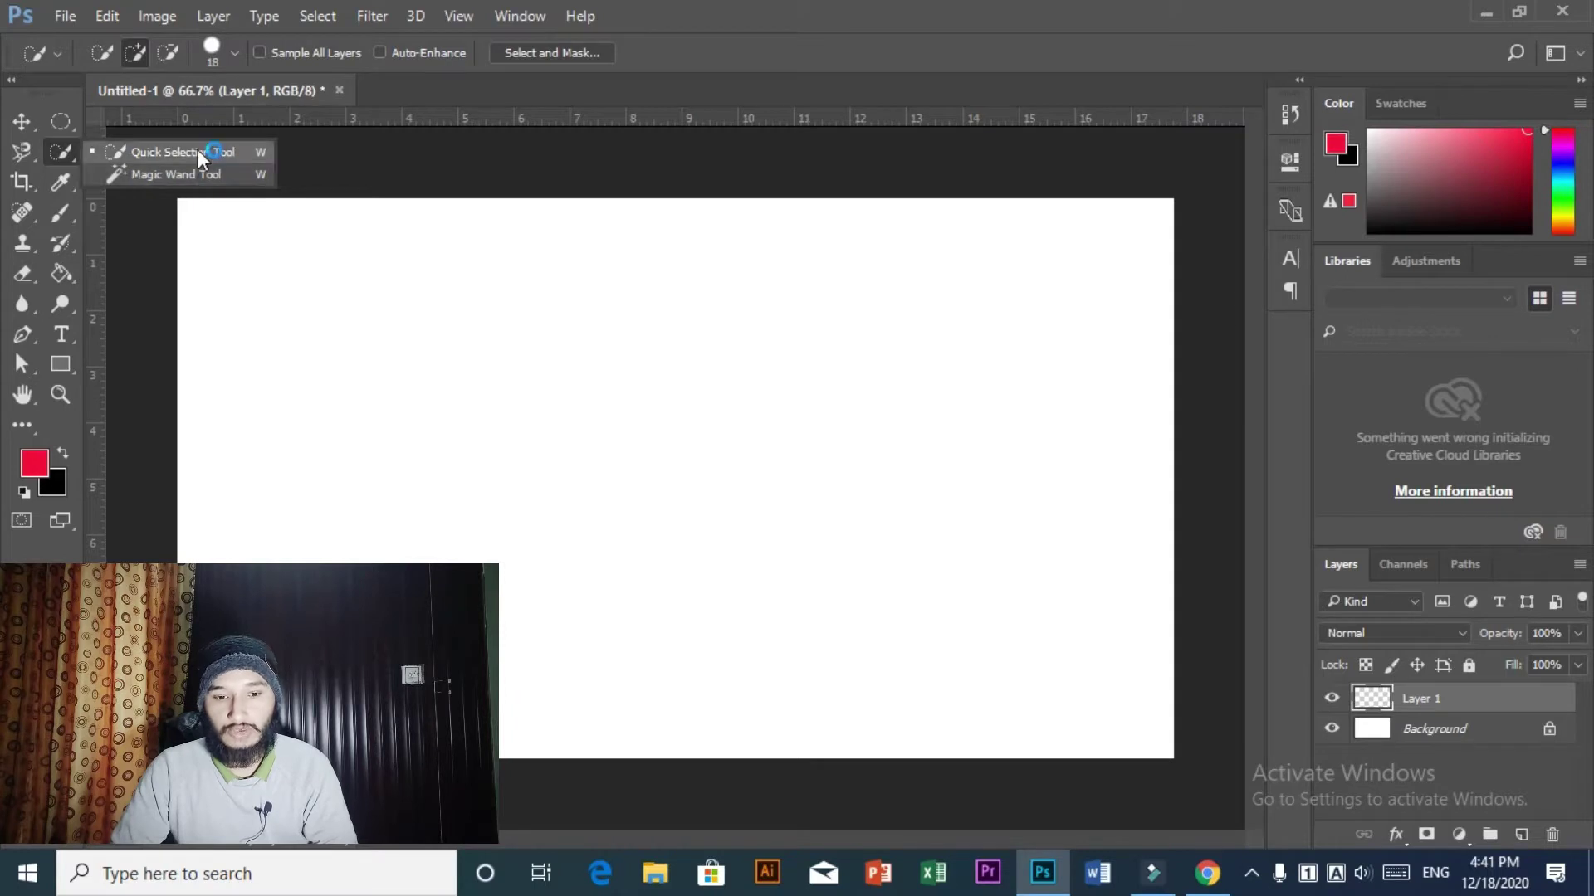
left_click(341, 294)
left_click(31, 125)
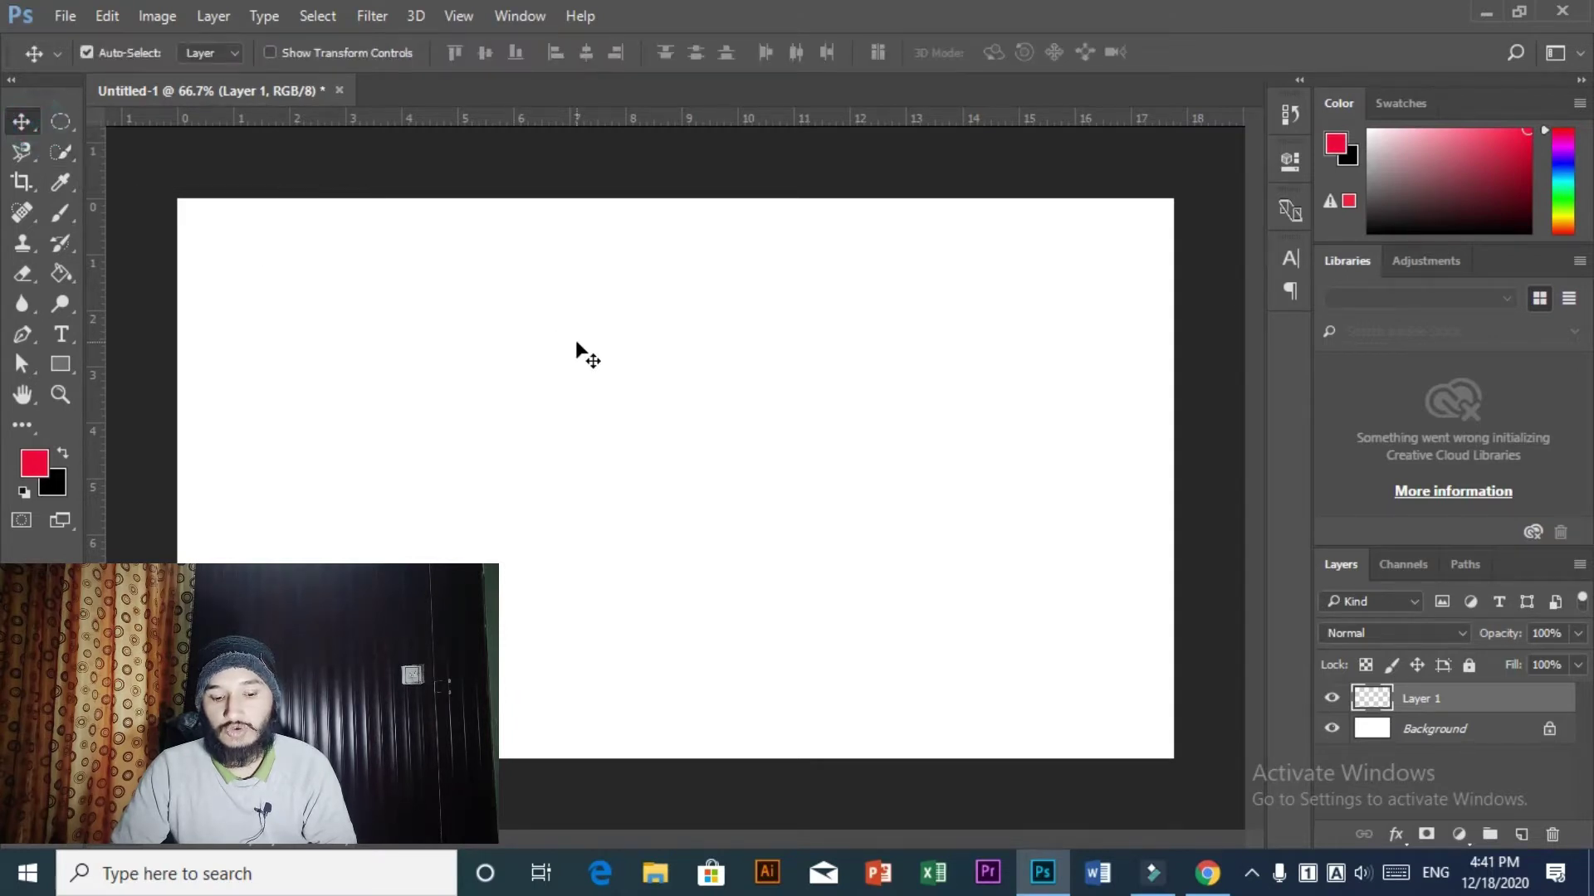
key("w")
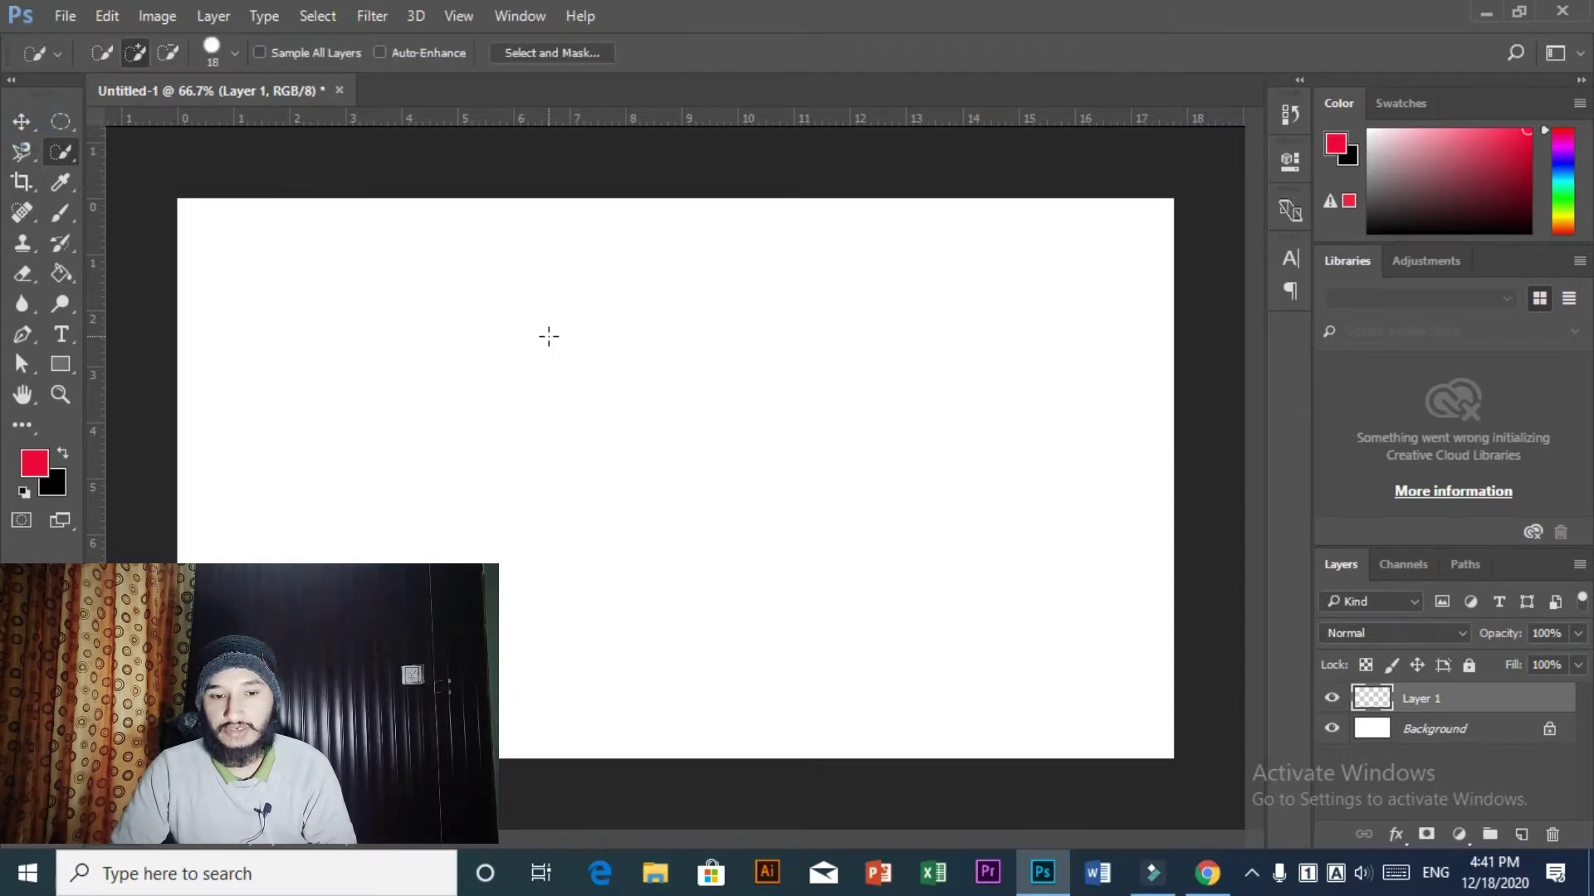
right_click(66, 156)
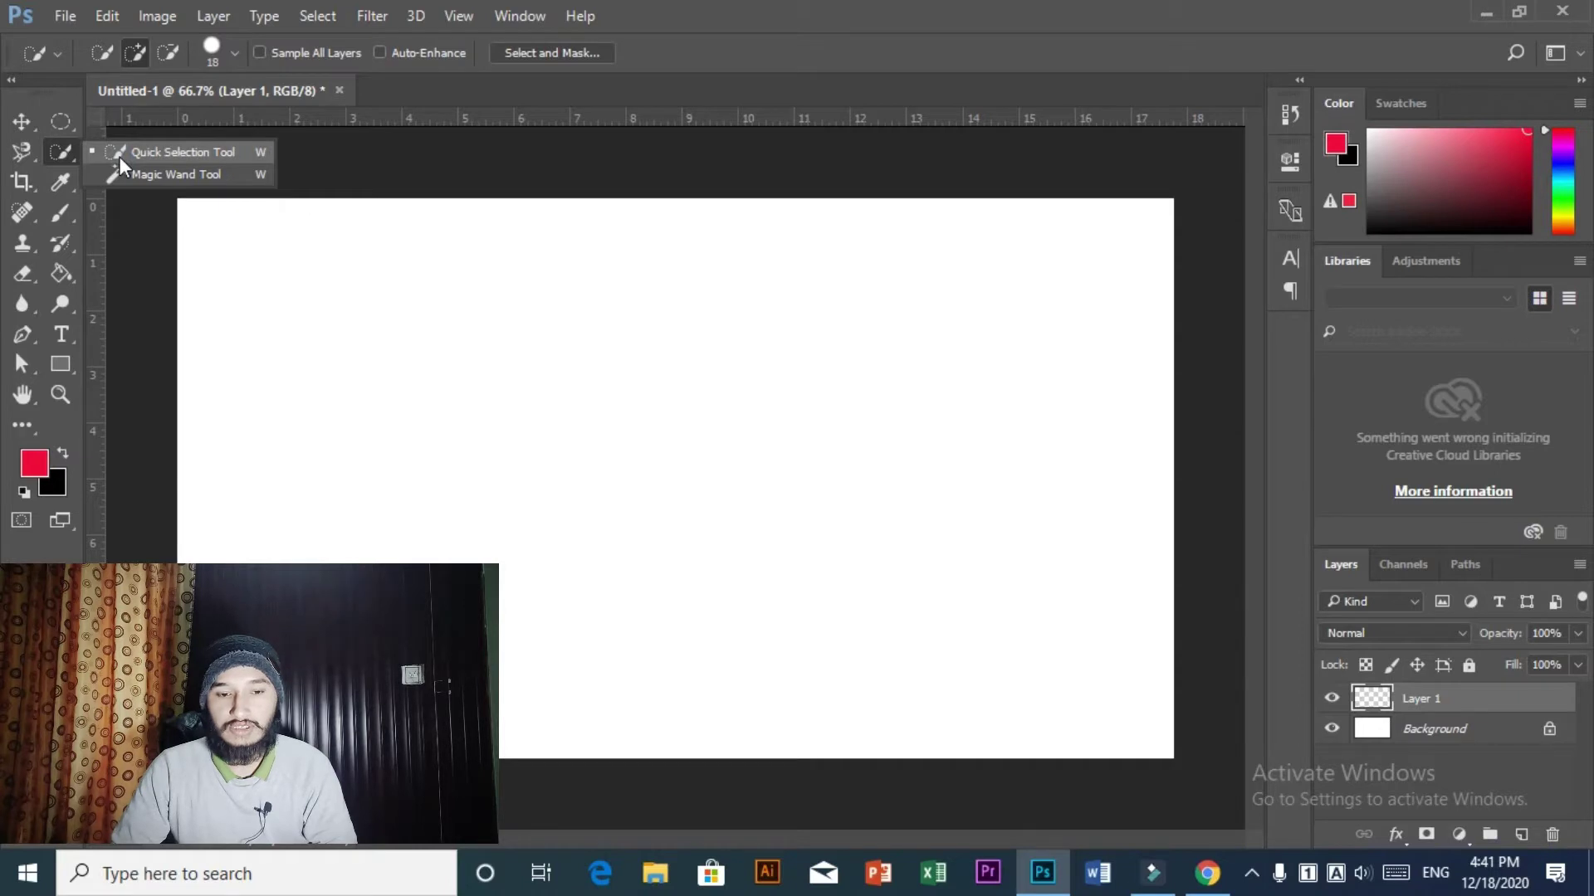
left_click(72, 153)
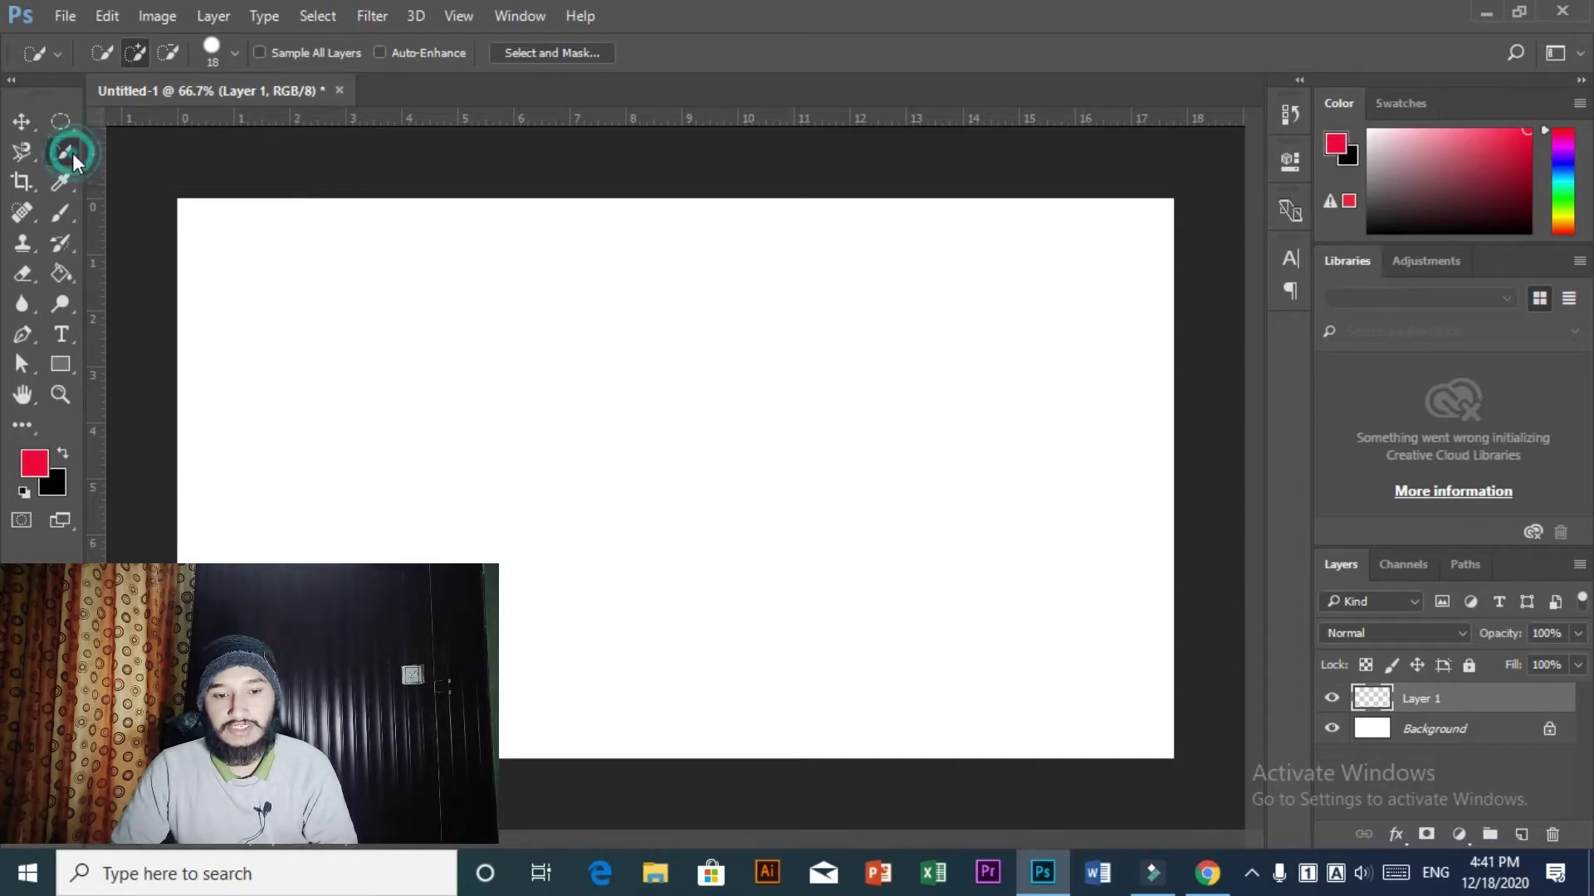
- Switch between the Lasso and Quick Selection tools, ending on Quick Selection, then bring the browser forward
left_click(28, 154)
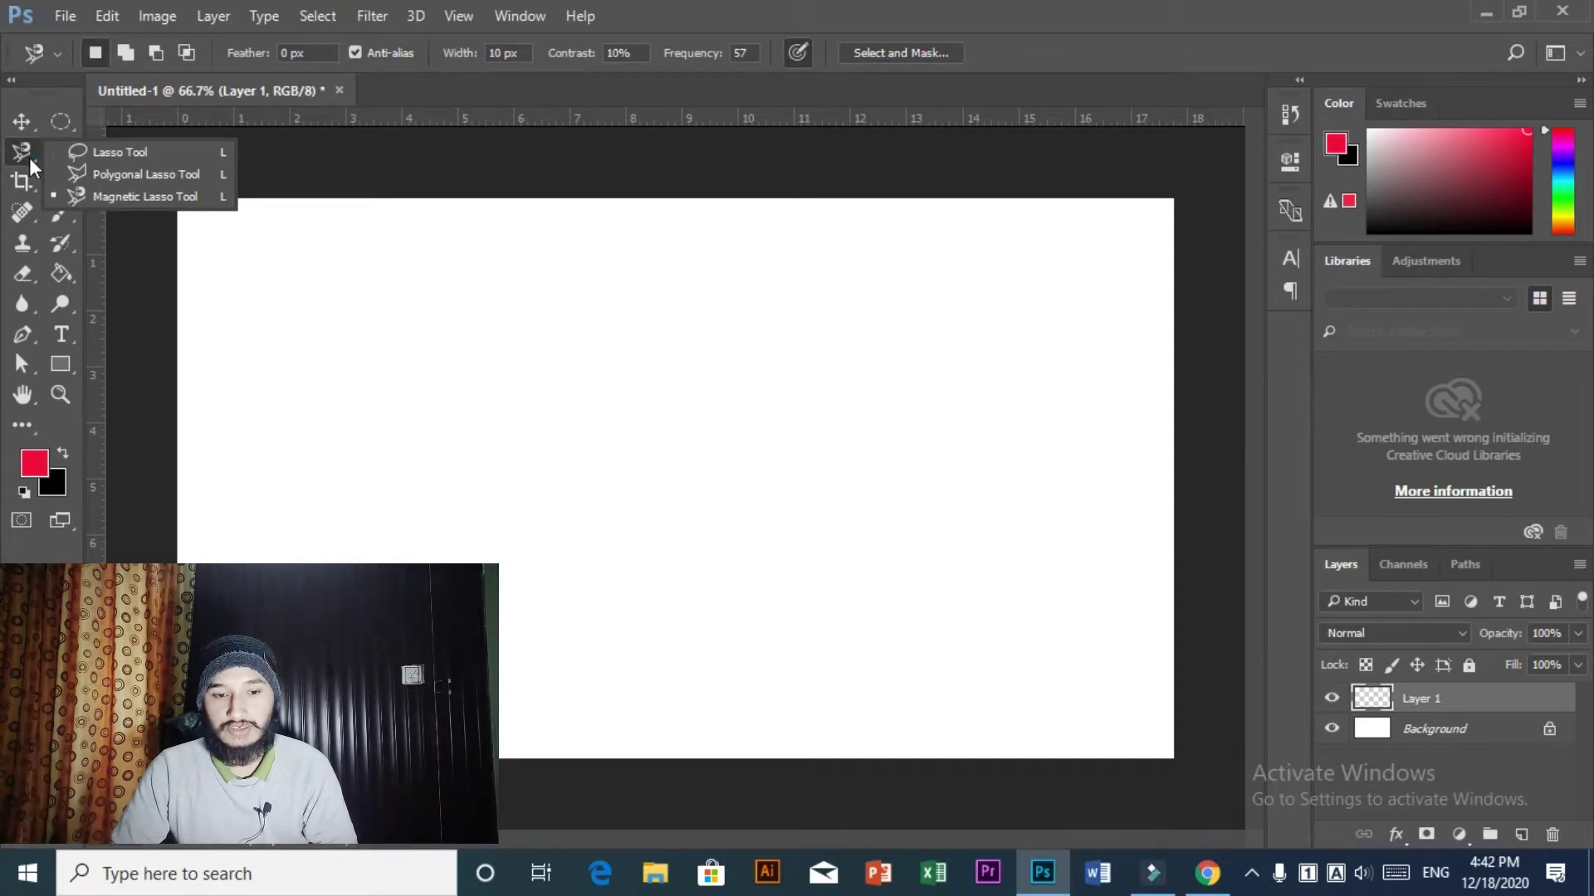
left_click(33, 158)
left_click(60, 158)
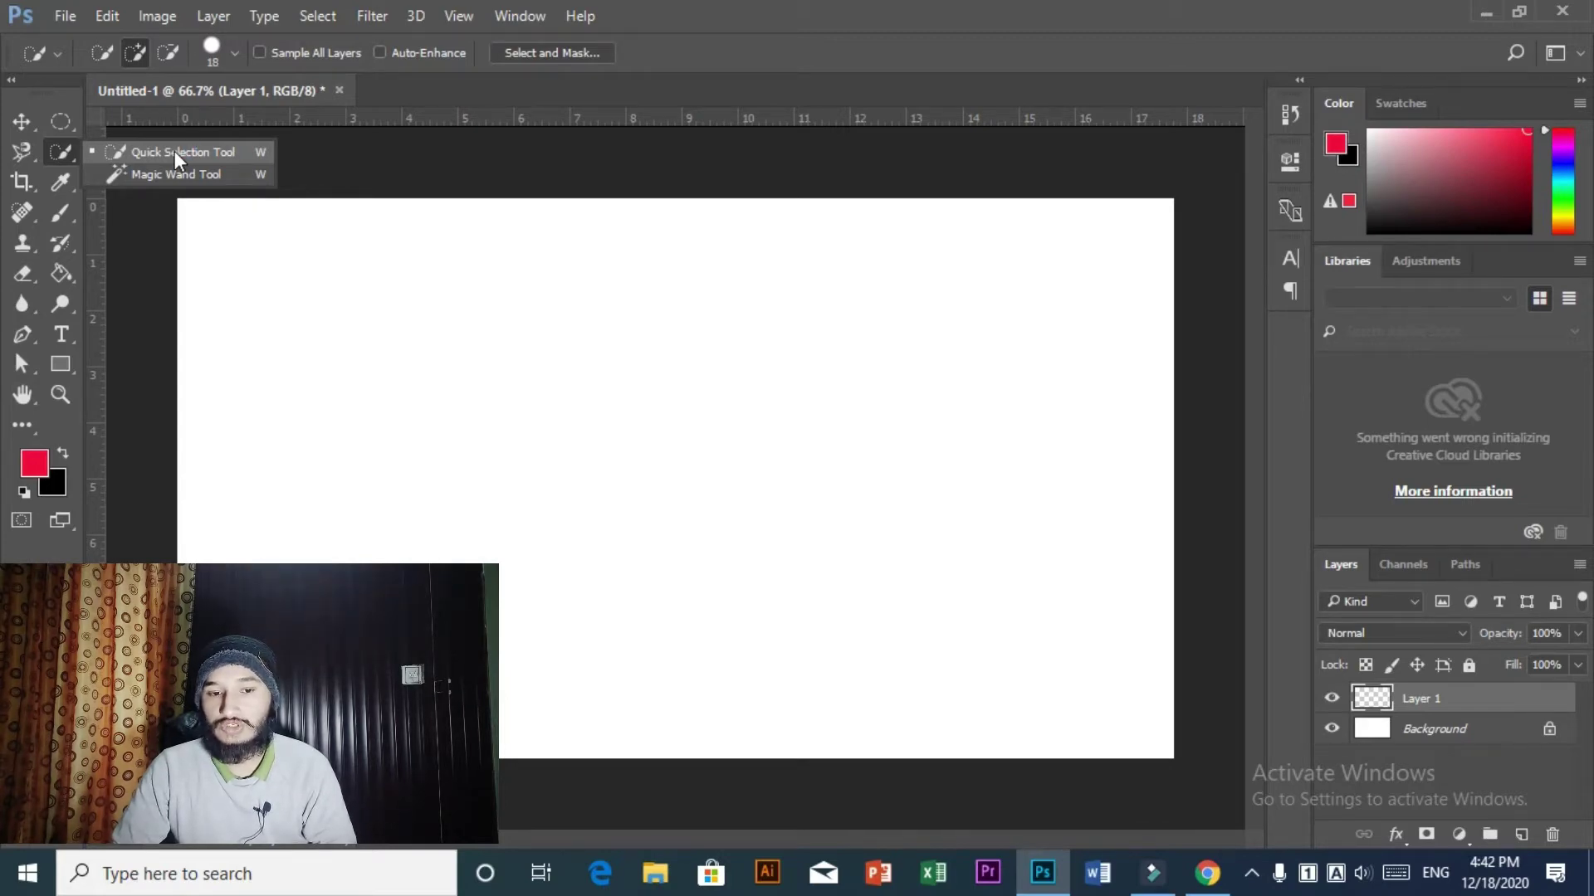
left_click(36, 156)
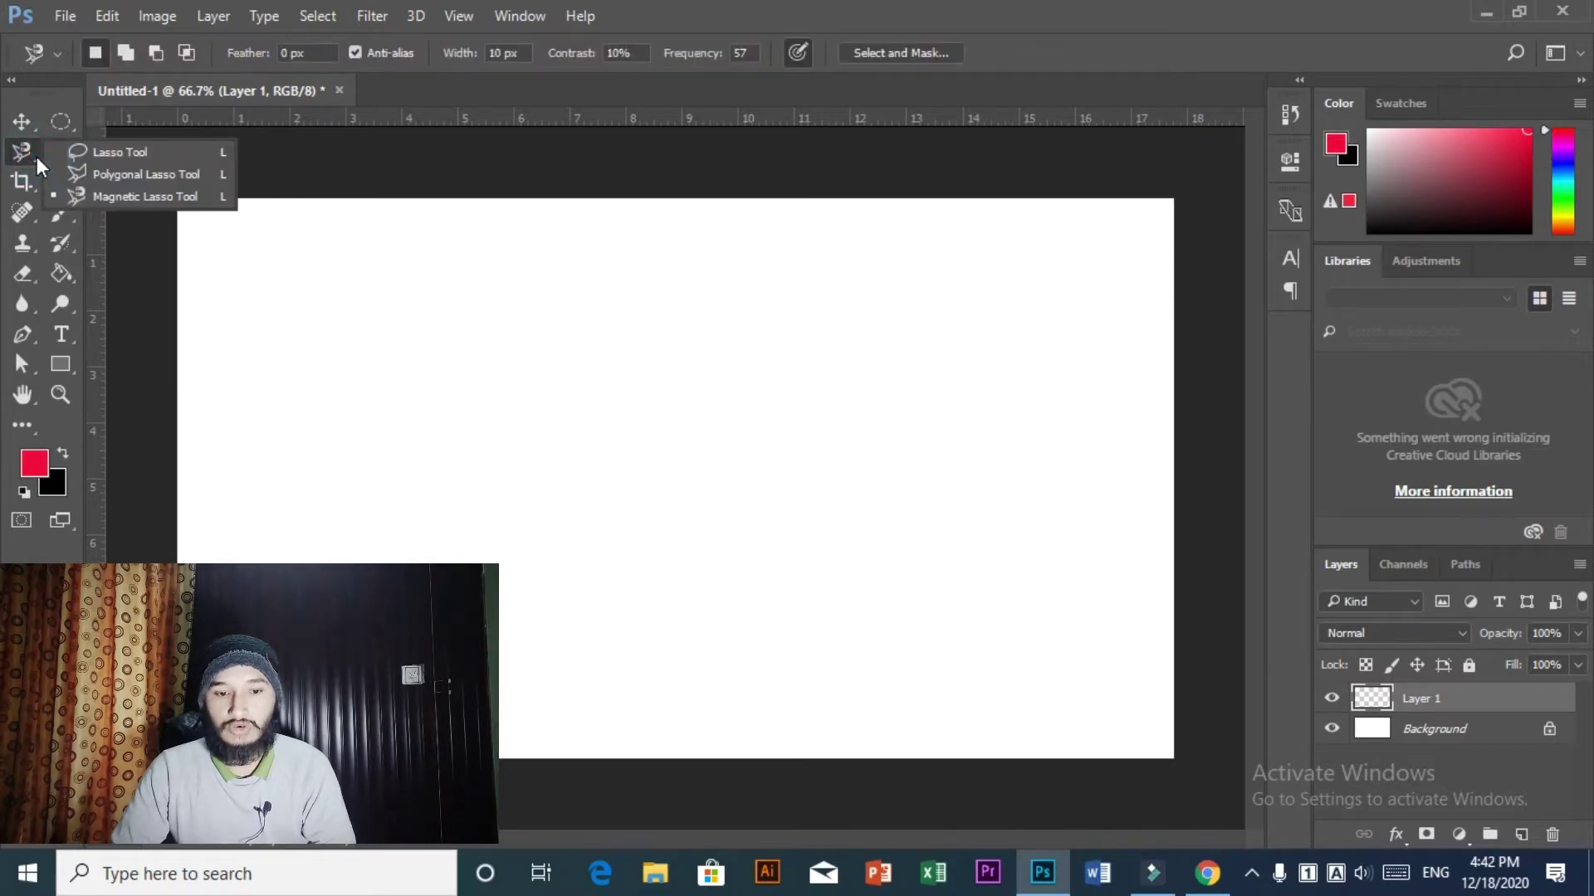
left_click(37, 156)
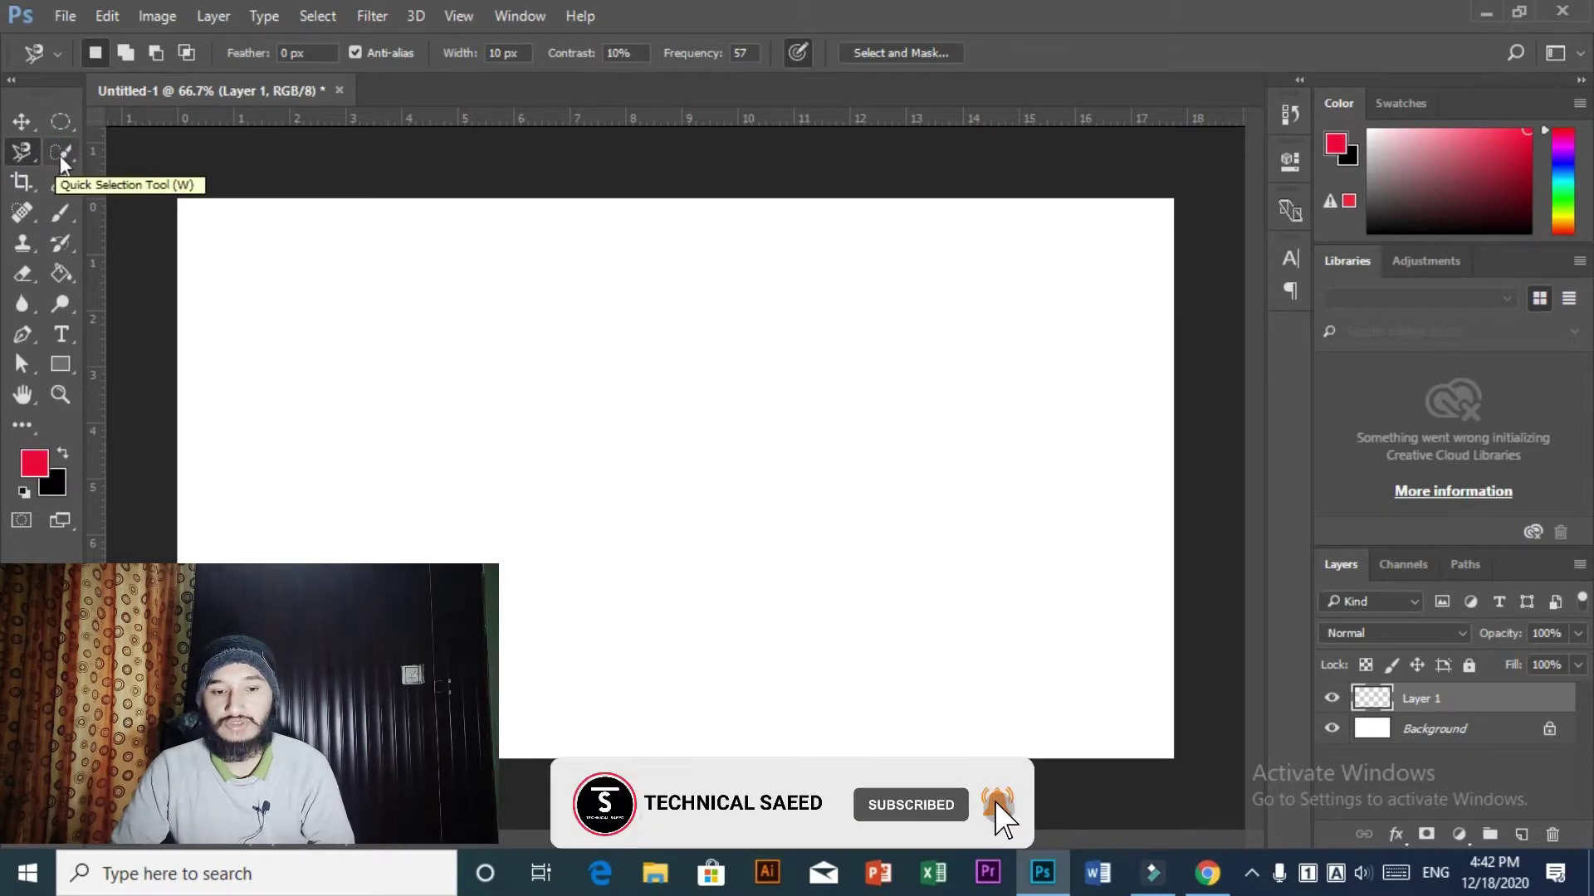
left_click(60, 156)
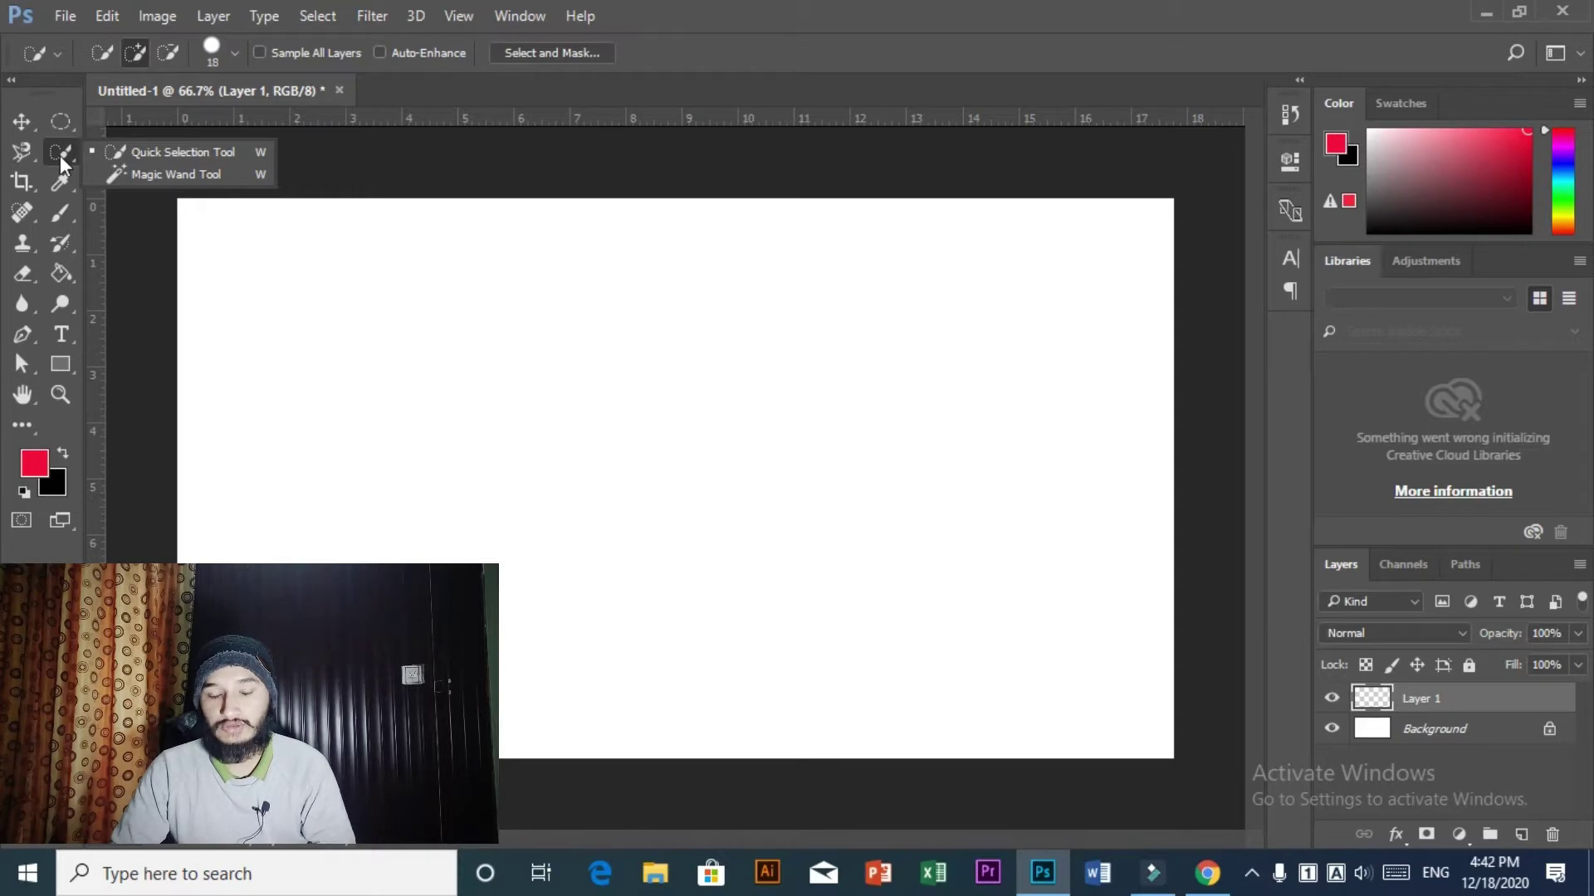
left_click(60, 156)
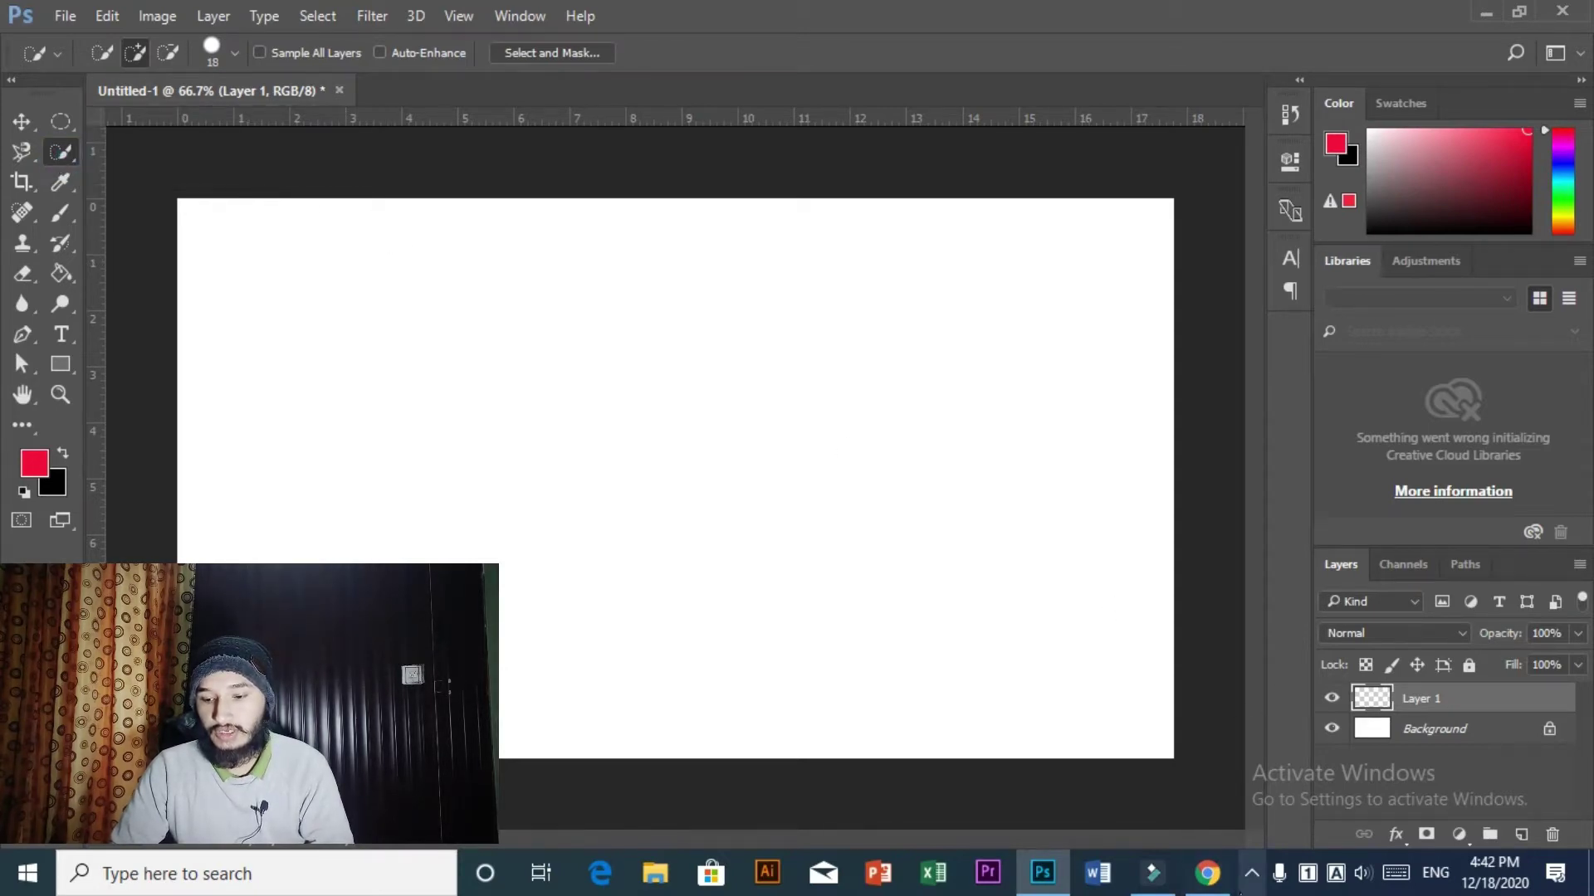
left_click(1207, 872)
- Drag the man-on-blue photo from the browser onto the canvas and scale it to fill the canvas
left_click_drag(124, 807, 772, 635)
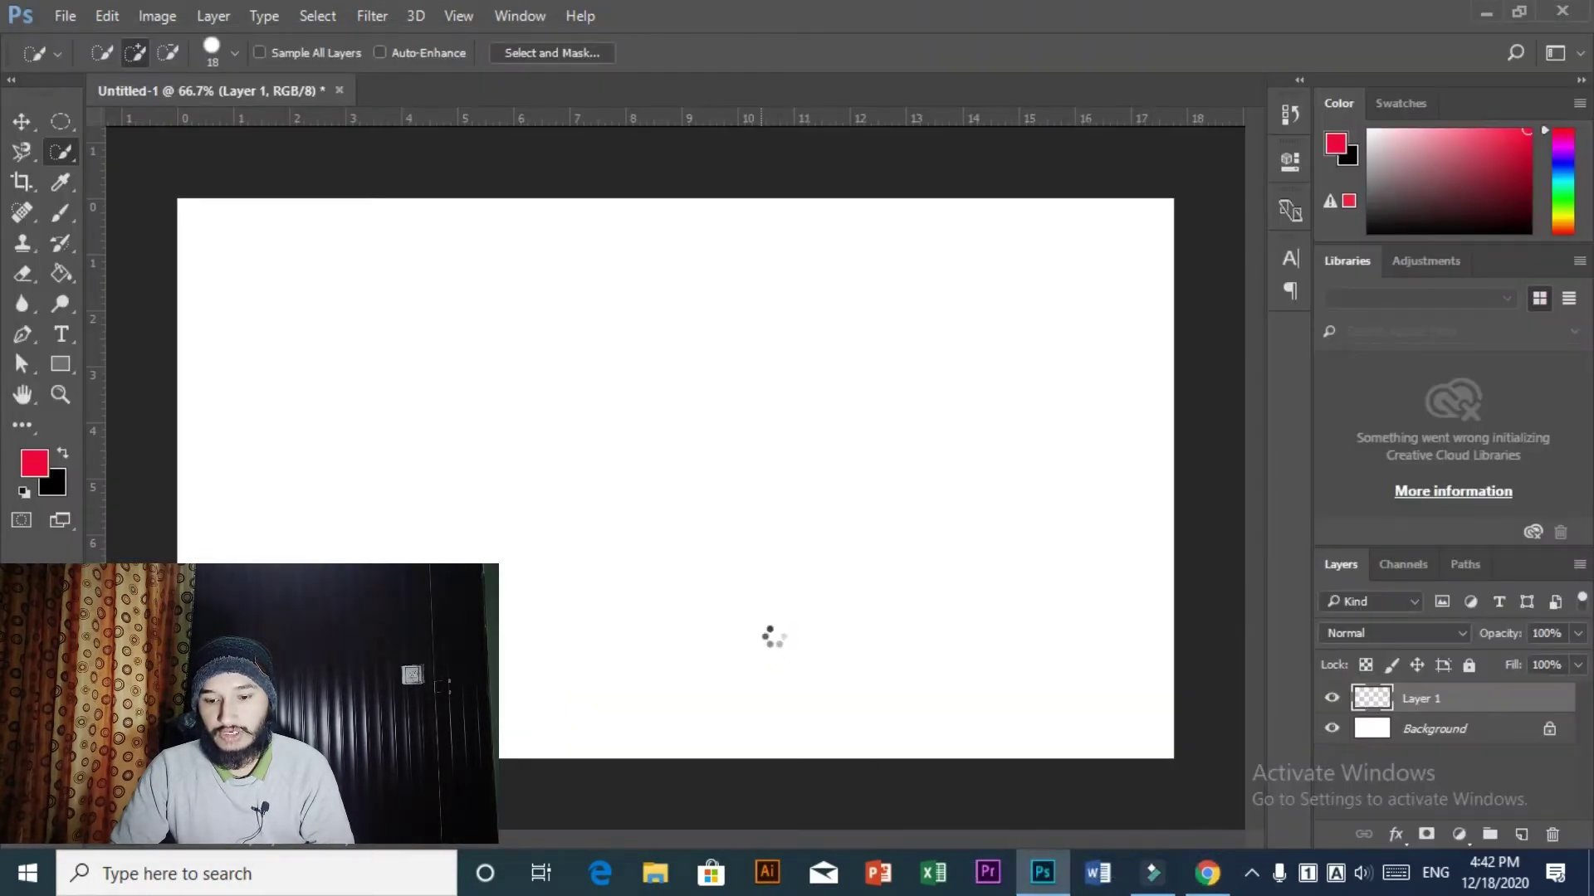
left_click_drag(729, 505, 1136, 833)
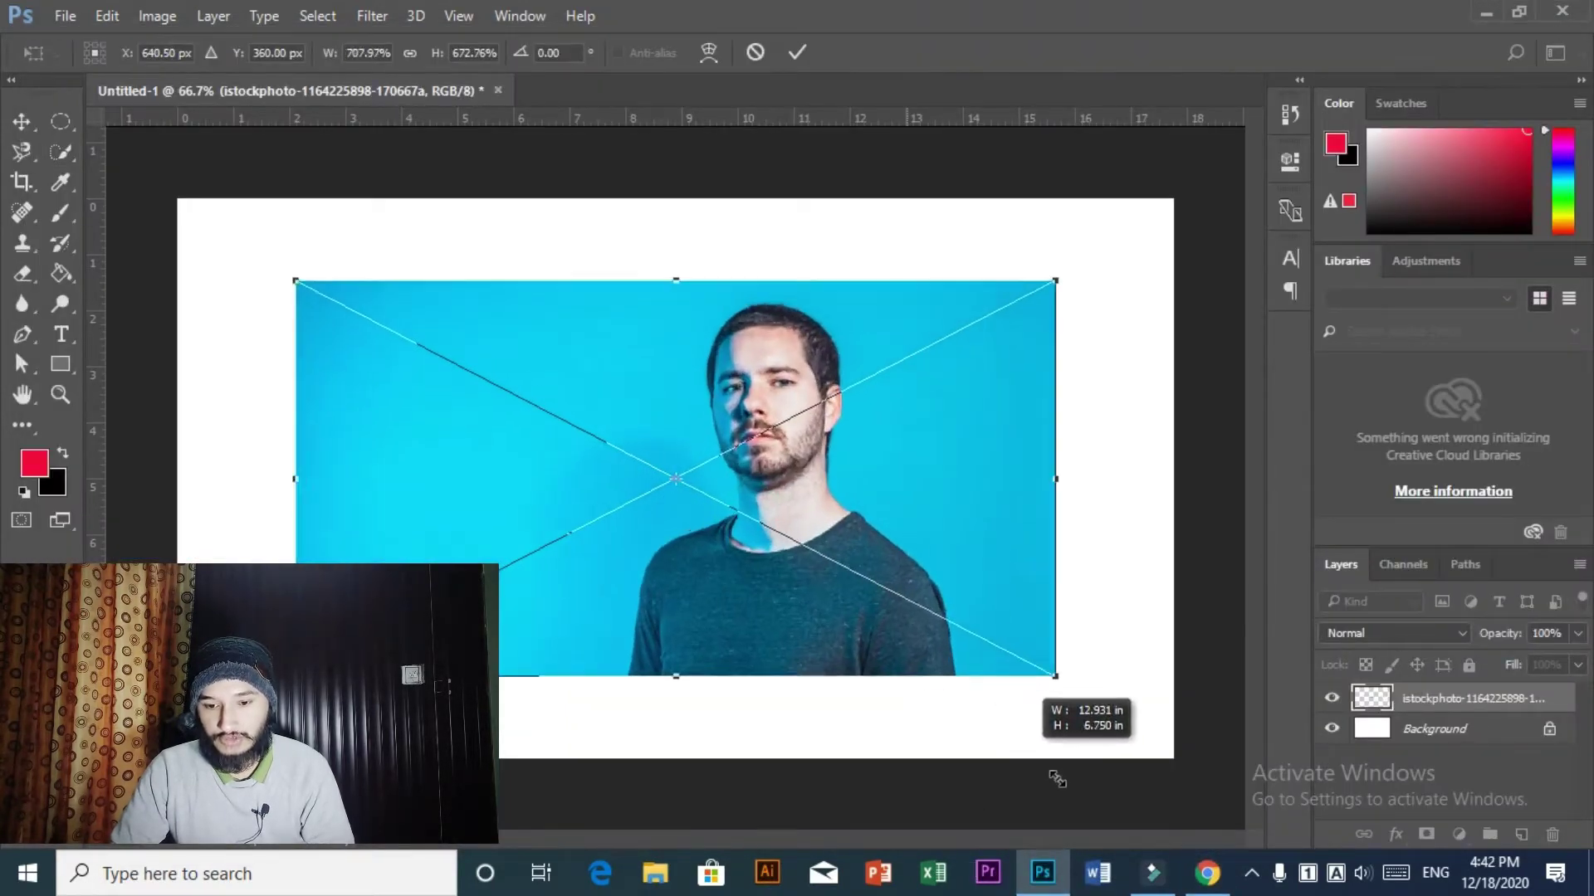
left_click_drag(1136, 832, 1187, 850)
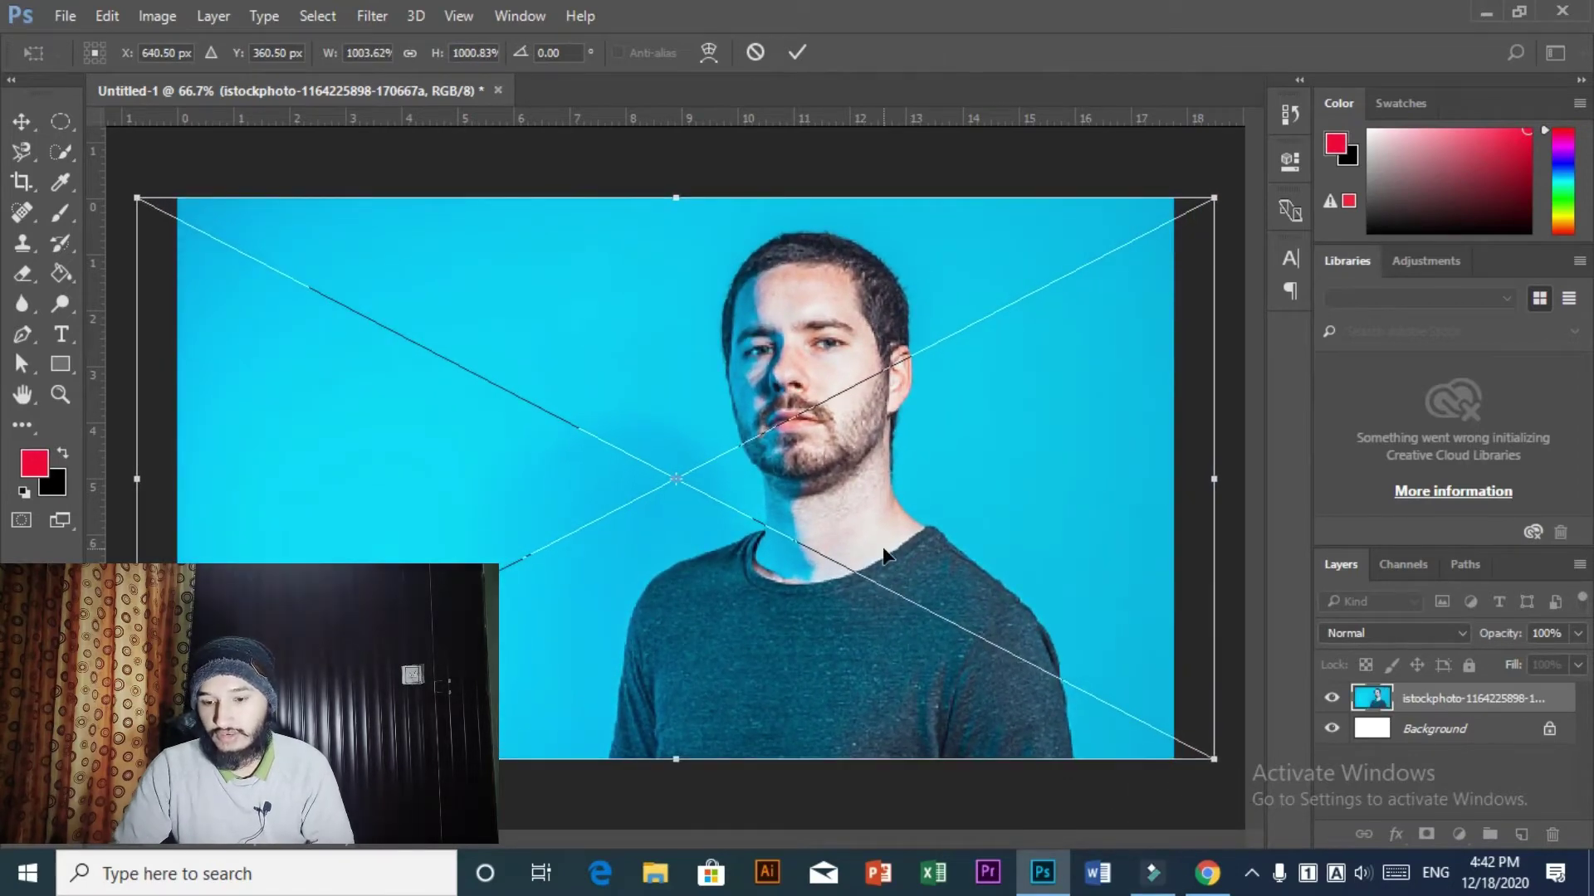
key("Return")
key("w")
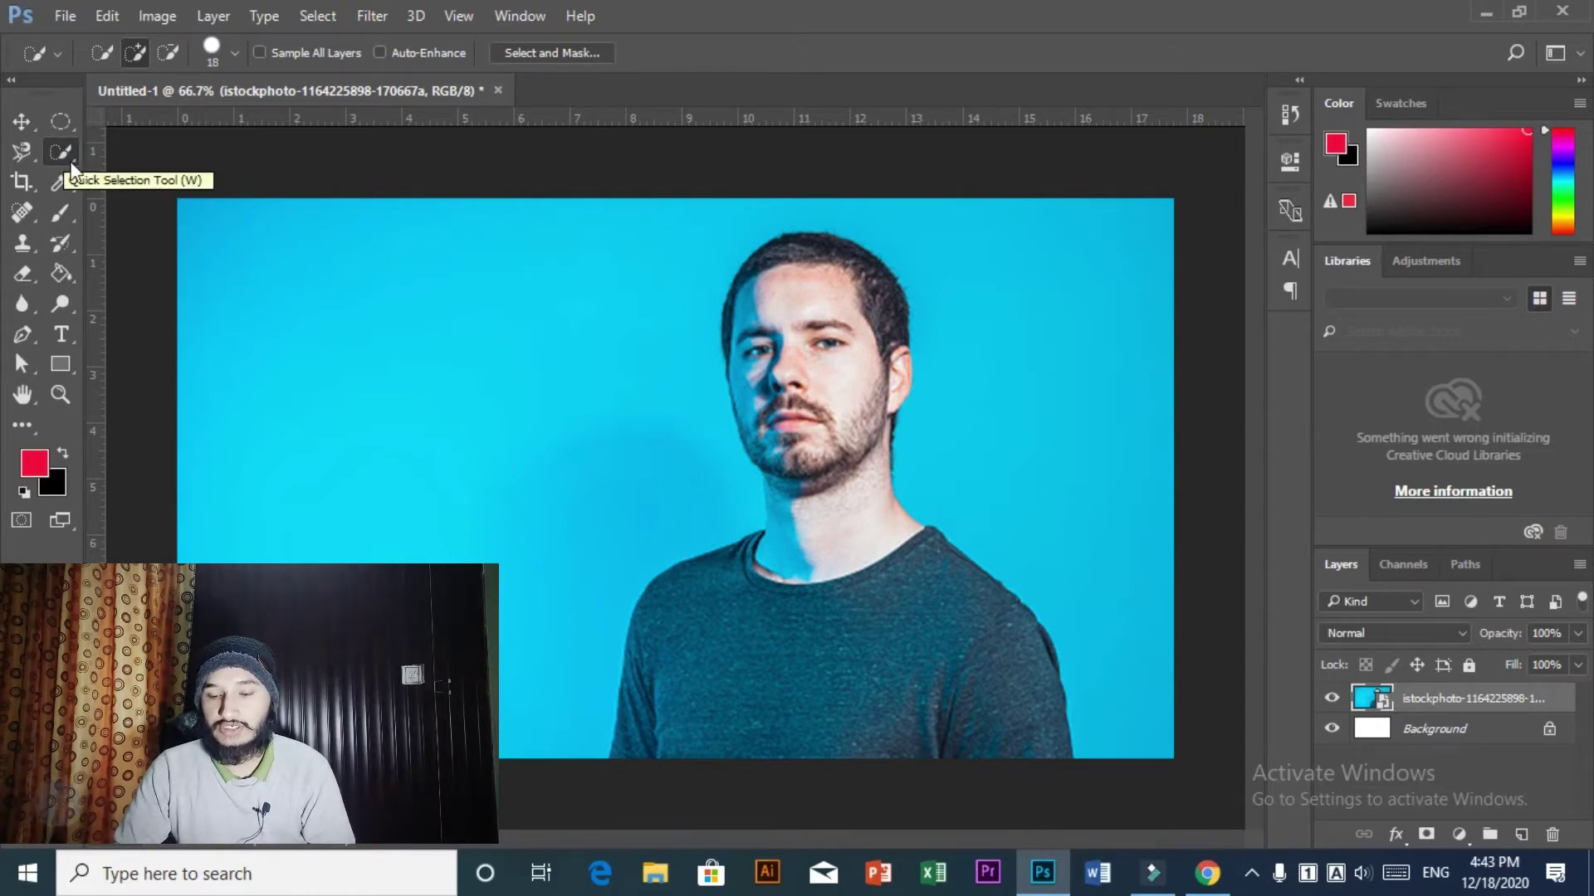
- Brush a Quick Selection over the man's head and shoulders, Alt-subtracting the stray background patch
right_click(70, 164)
left_click(121, 157)
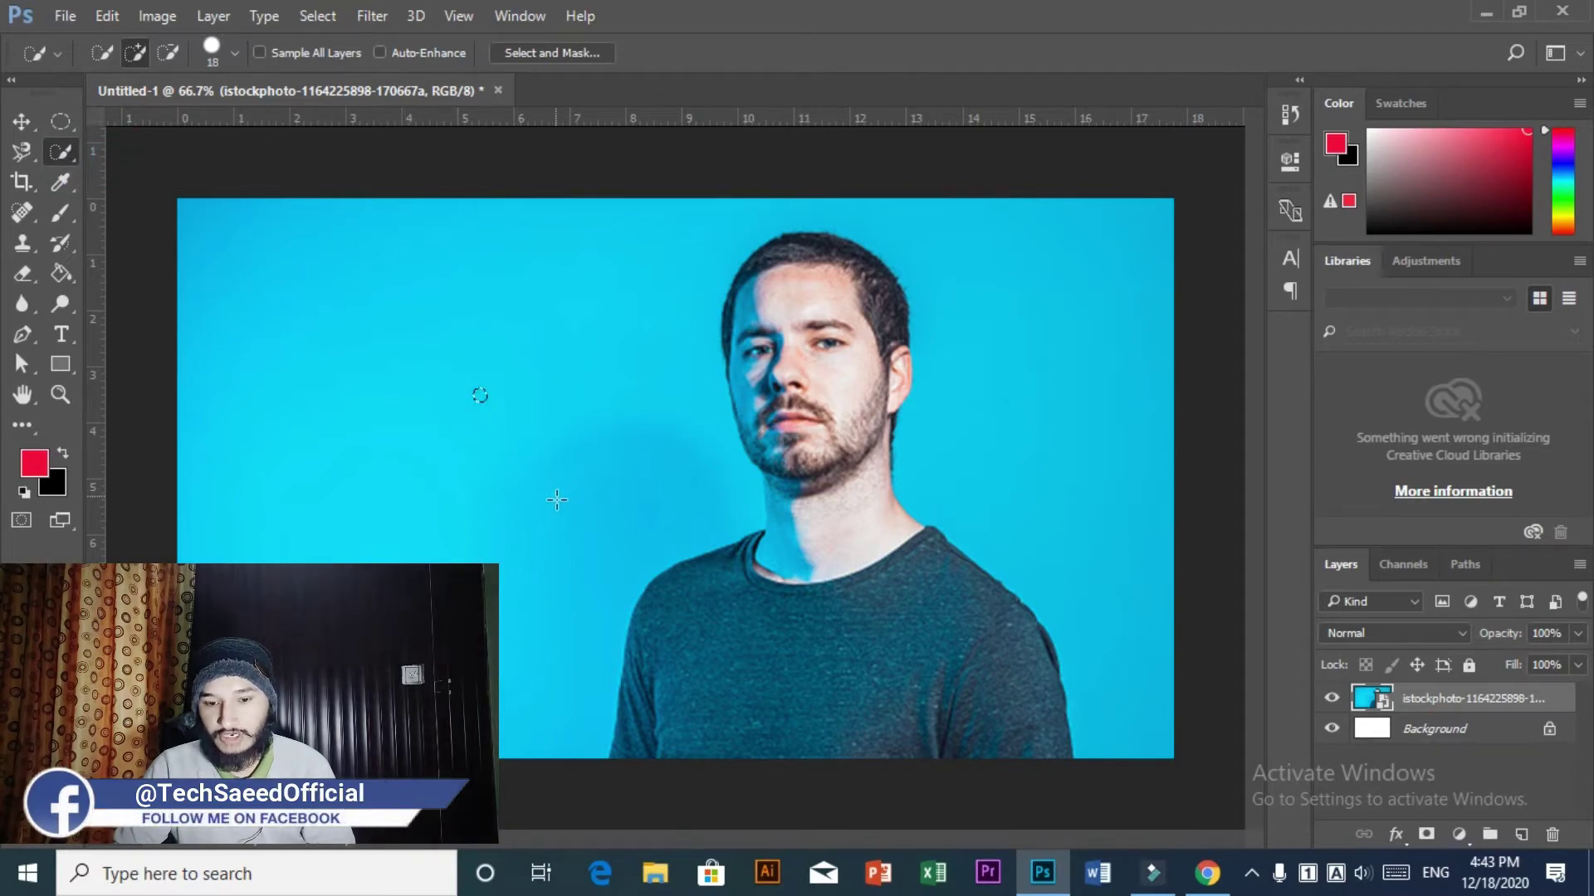
left_click_drag(481, 393, 548, 331)
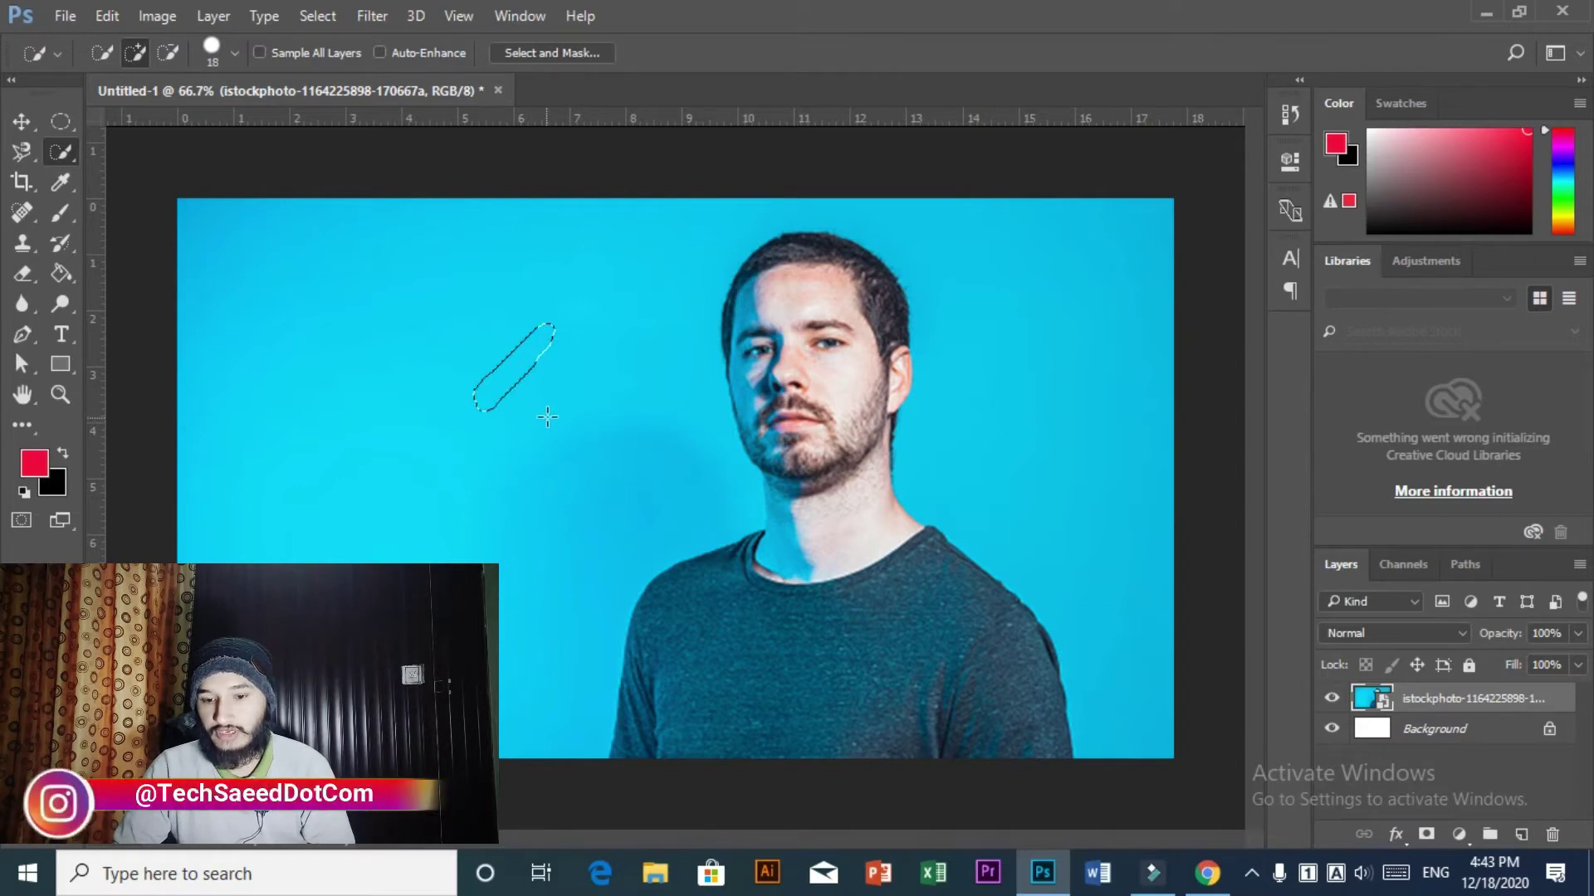
mouse_move(753, 465)
left_mouse_down()
mouse_move(884, 422)
mouse_move(775, 566)
mouse_move(683, 587)
mouse_move(662, 612)
mouse_move(638, 728)
mouse_move(758, 661)
mouse_move(826, 705)
left_mouse_up()
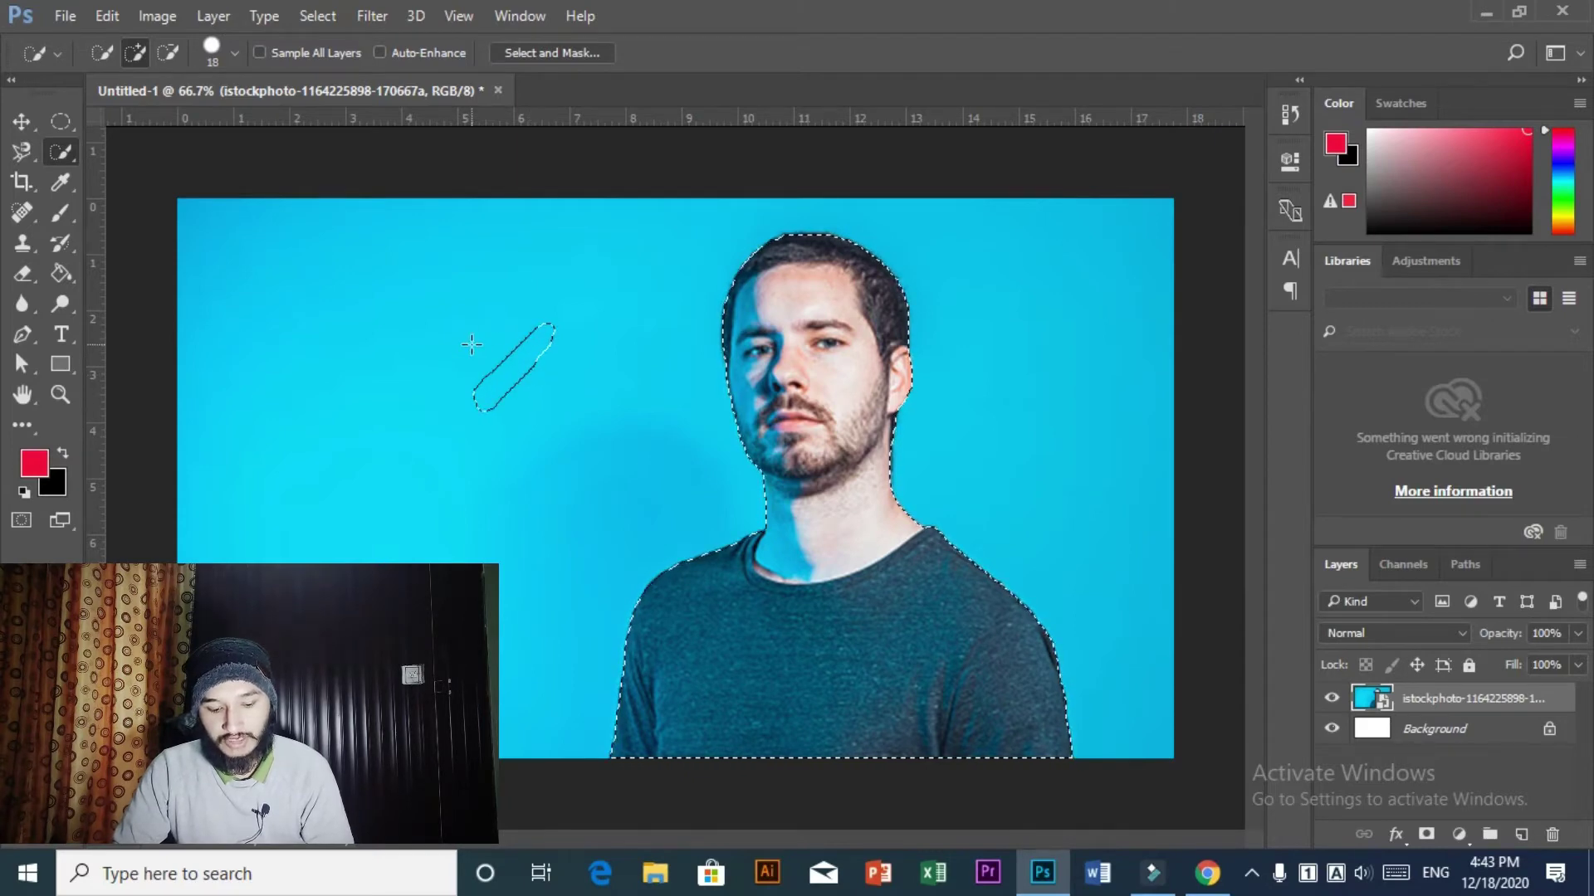
key("alt")
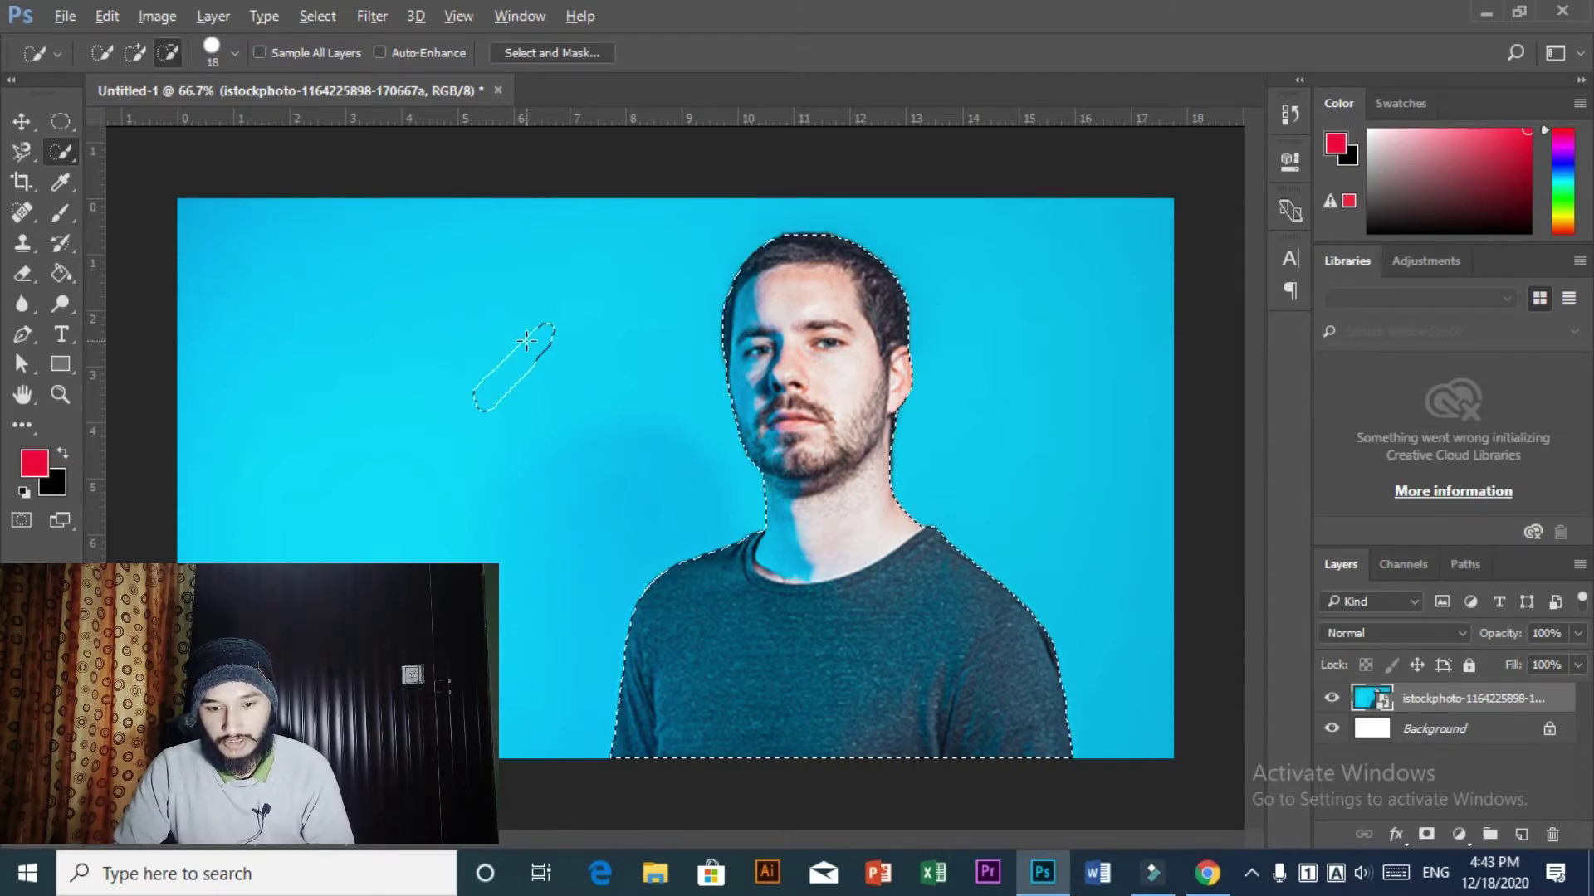
left_click_drag(518, 337, 490, 386)
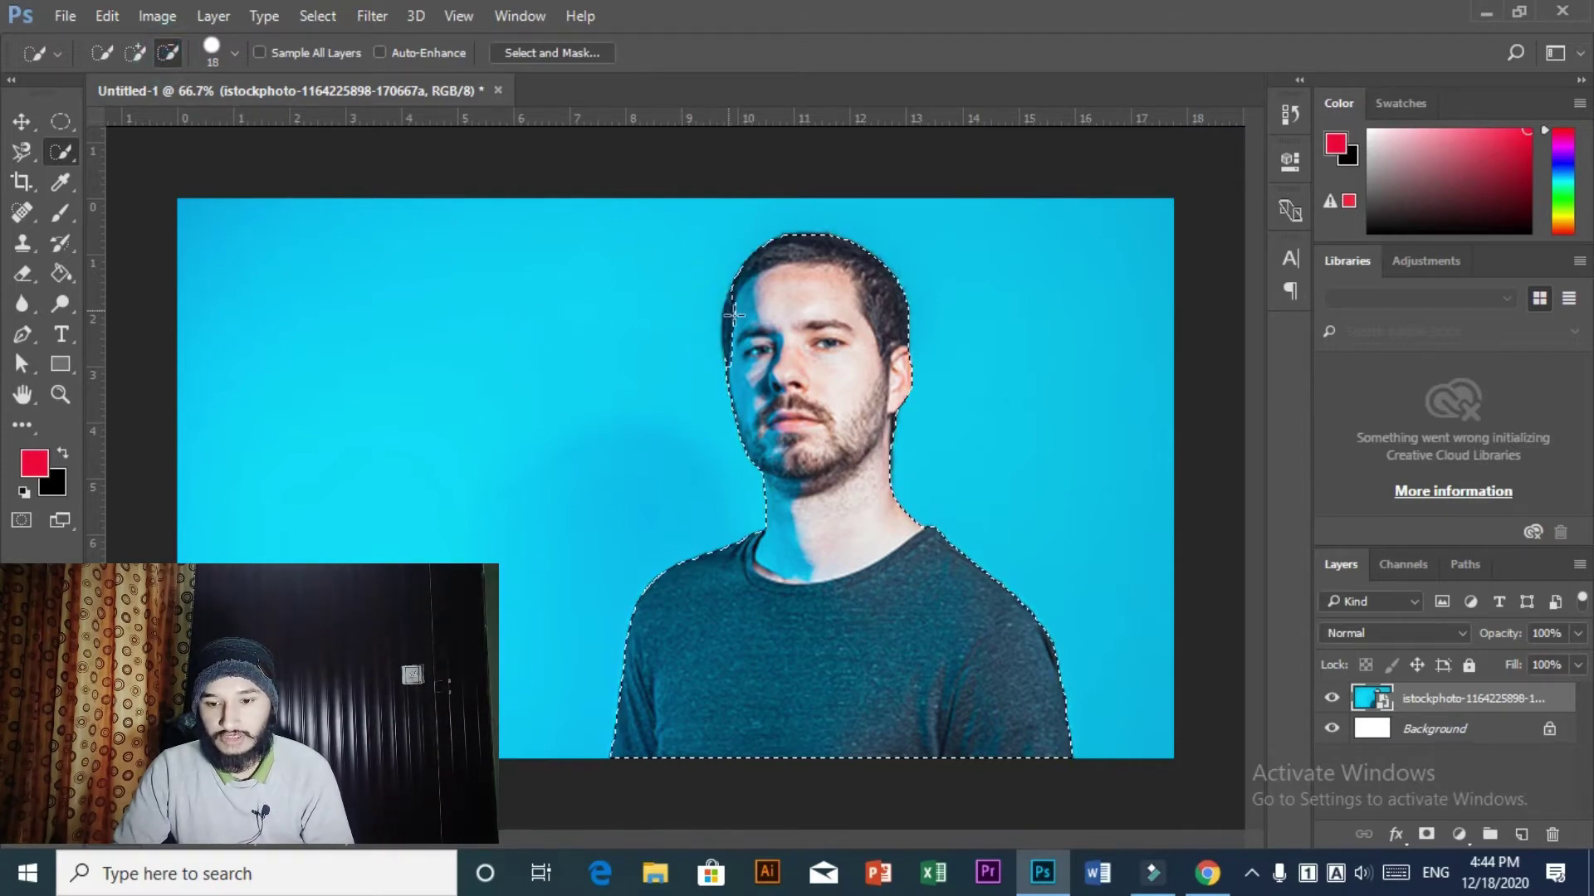
- Add the missed hair on the left of the man's head to the selection
key("alt")
left_click(134, 52)
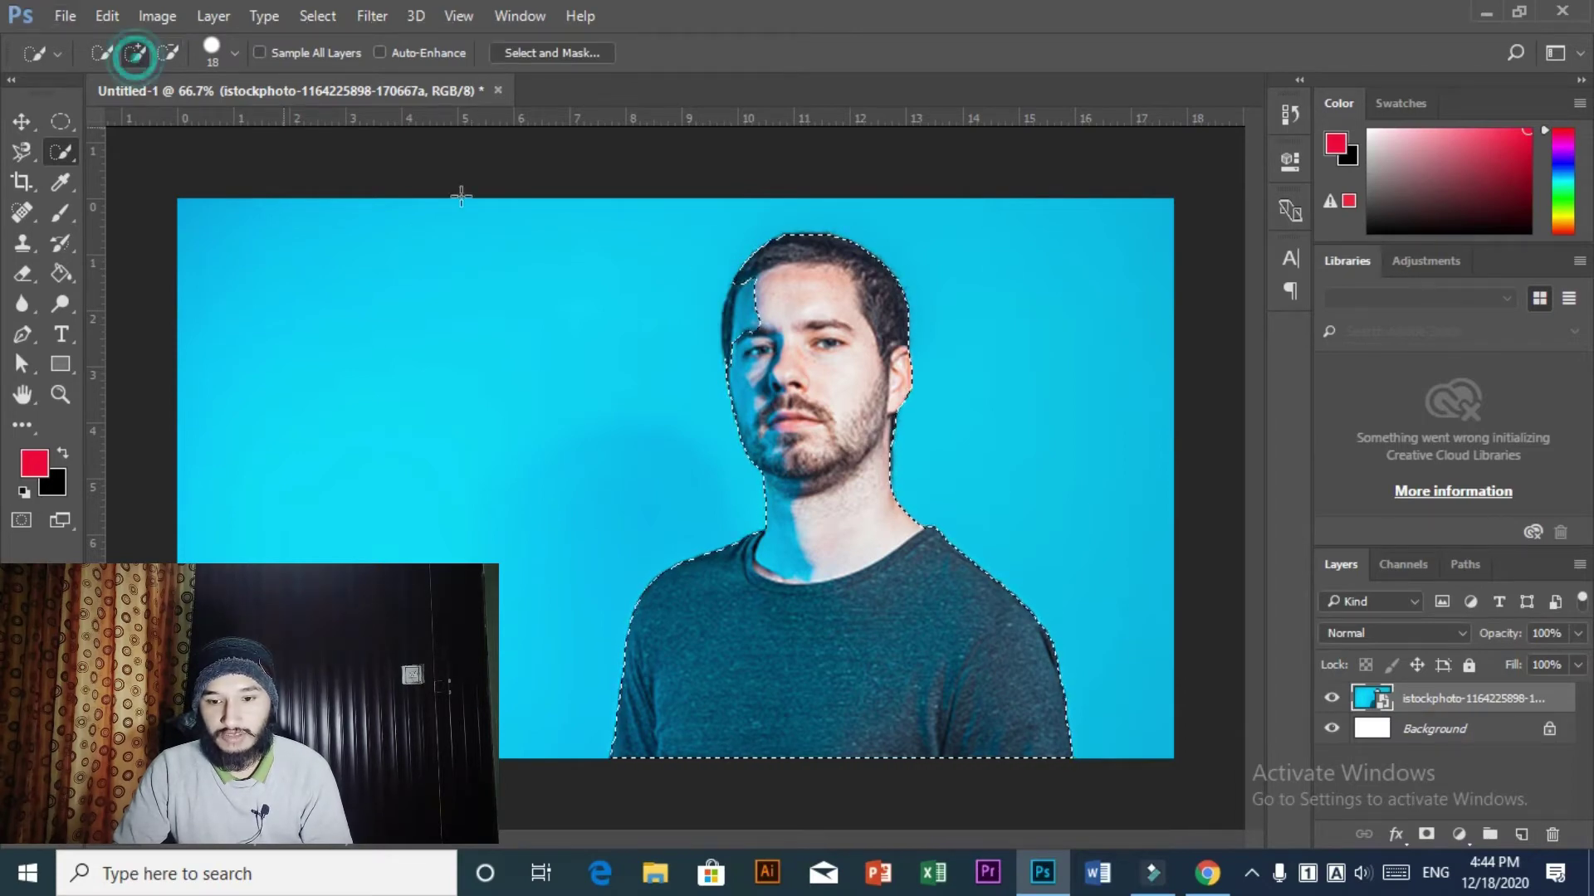
left_click_drag(761, 267, 749, 316)
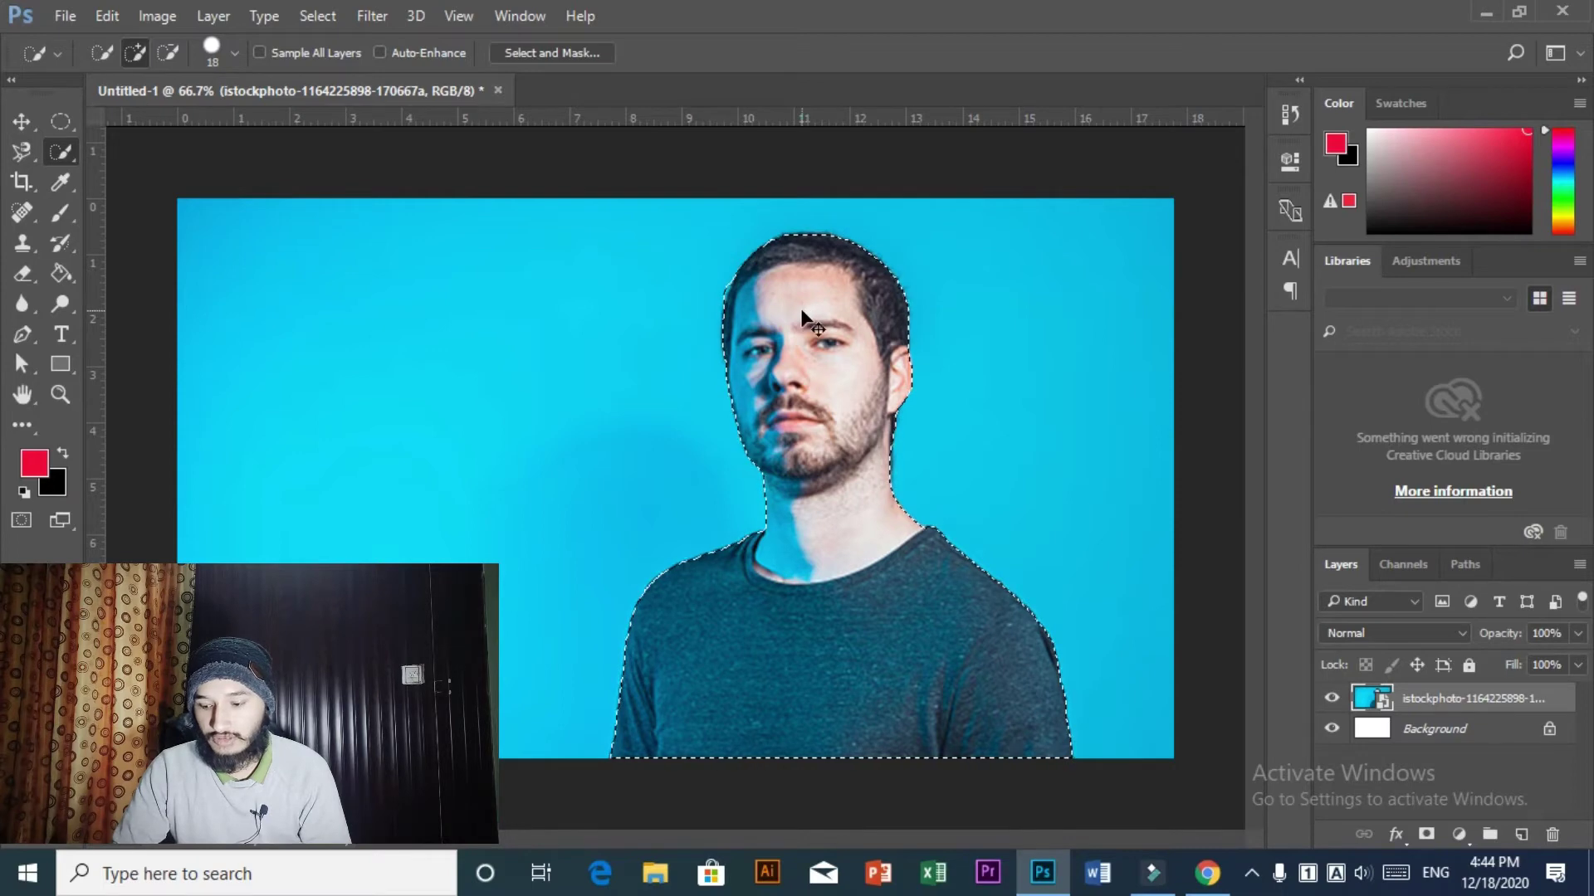
- Trim blue background from the selection at the hairline, then copy the selection to a new layer
scroll(802, 311, "up", 1)
scroll(802, 312, "up", 1)
scroll(802, 311, "up", 1)
scroll(802, 312, "up", 3)
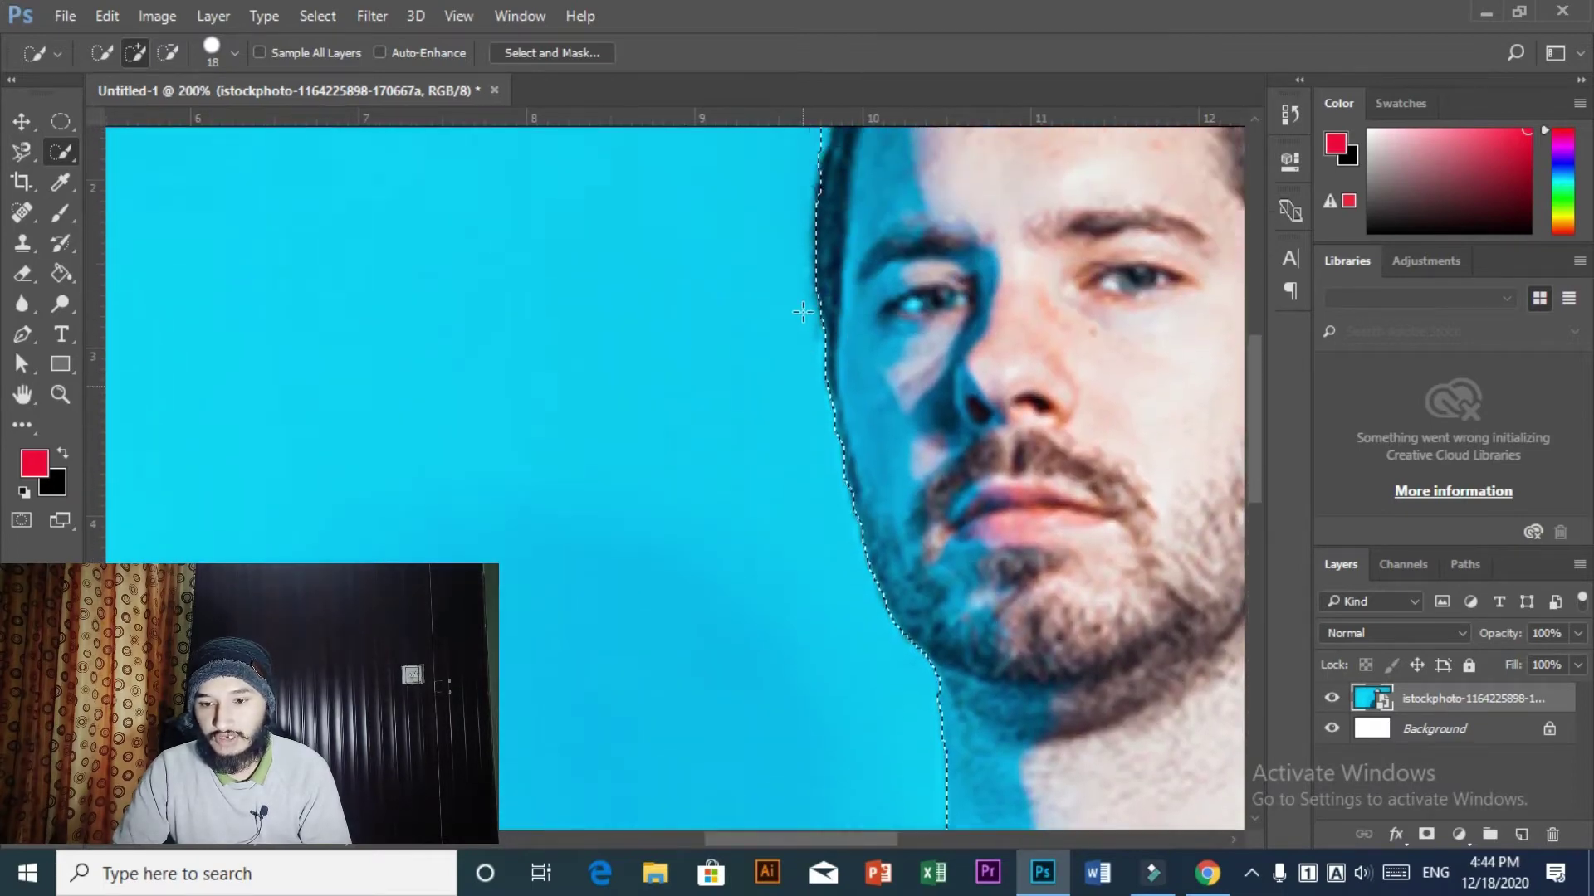
scroll(814, 282, "up", 3)
scroll(830, 249, "up", 1)
mouse_move(845, 218)
left_mouse_down("alt")
mouse_move(804, 299)
mouse_move(694, 297)
left_mouse_up("alt")
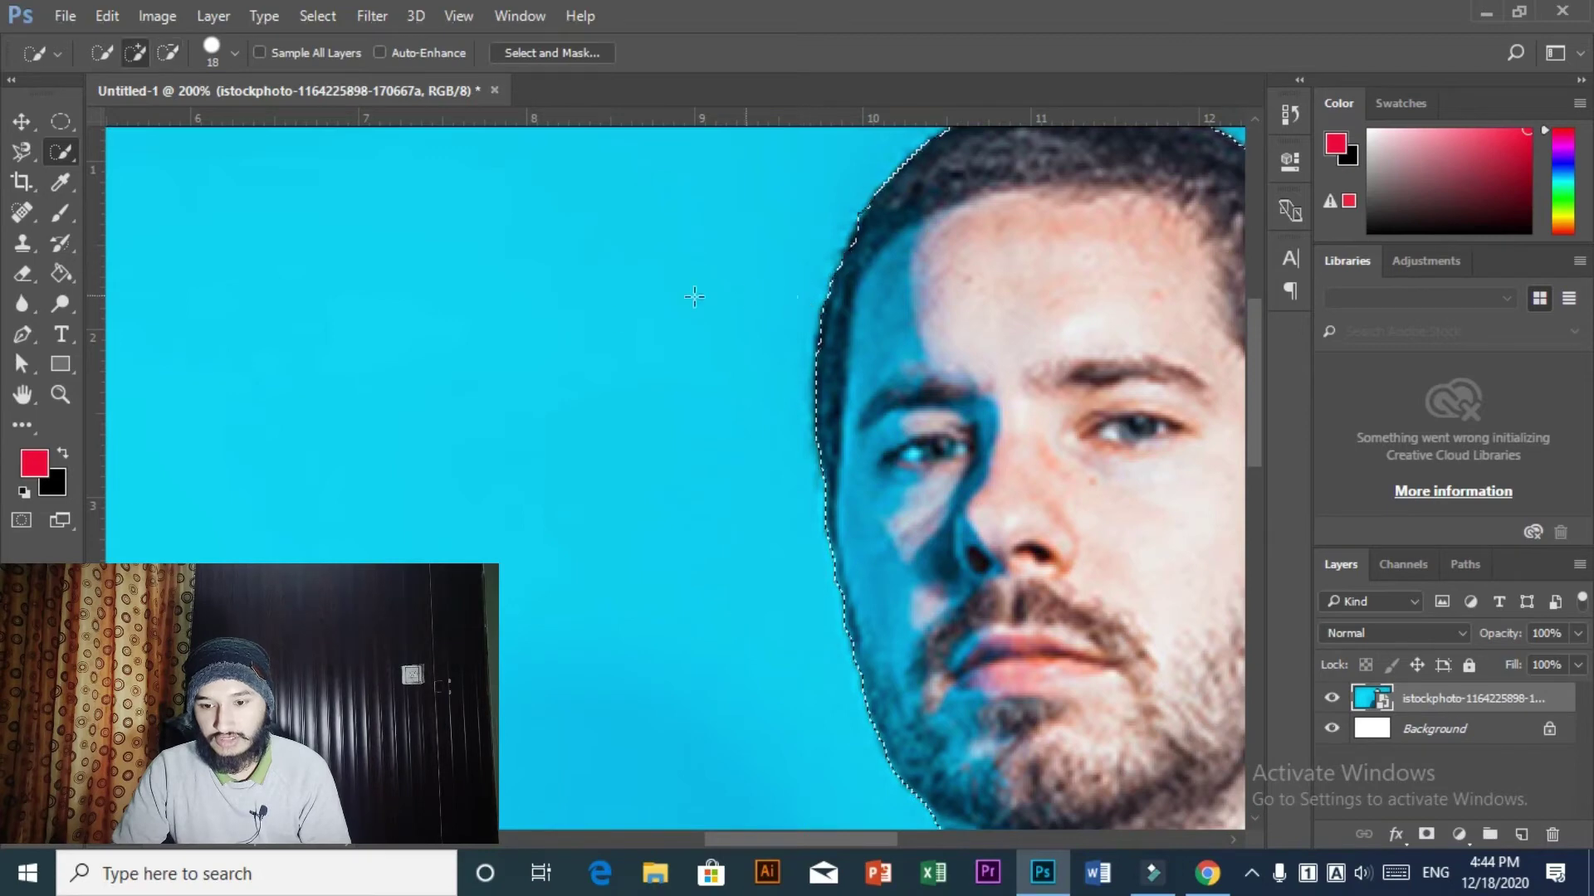
key("ctrl+minus")
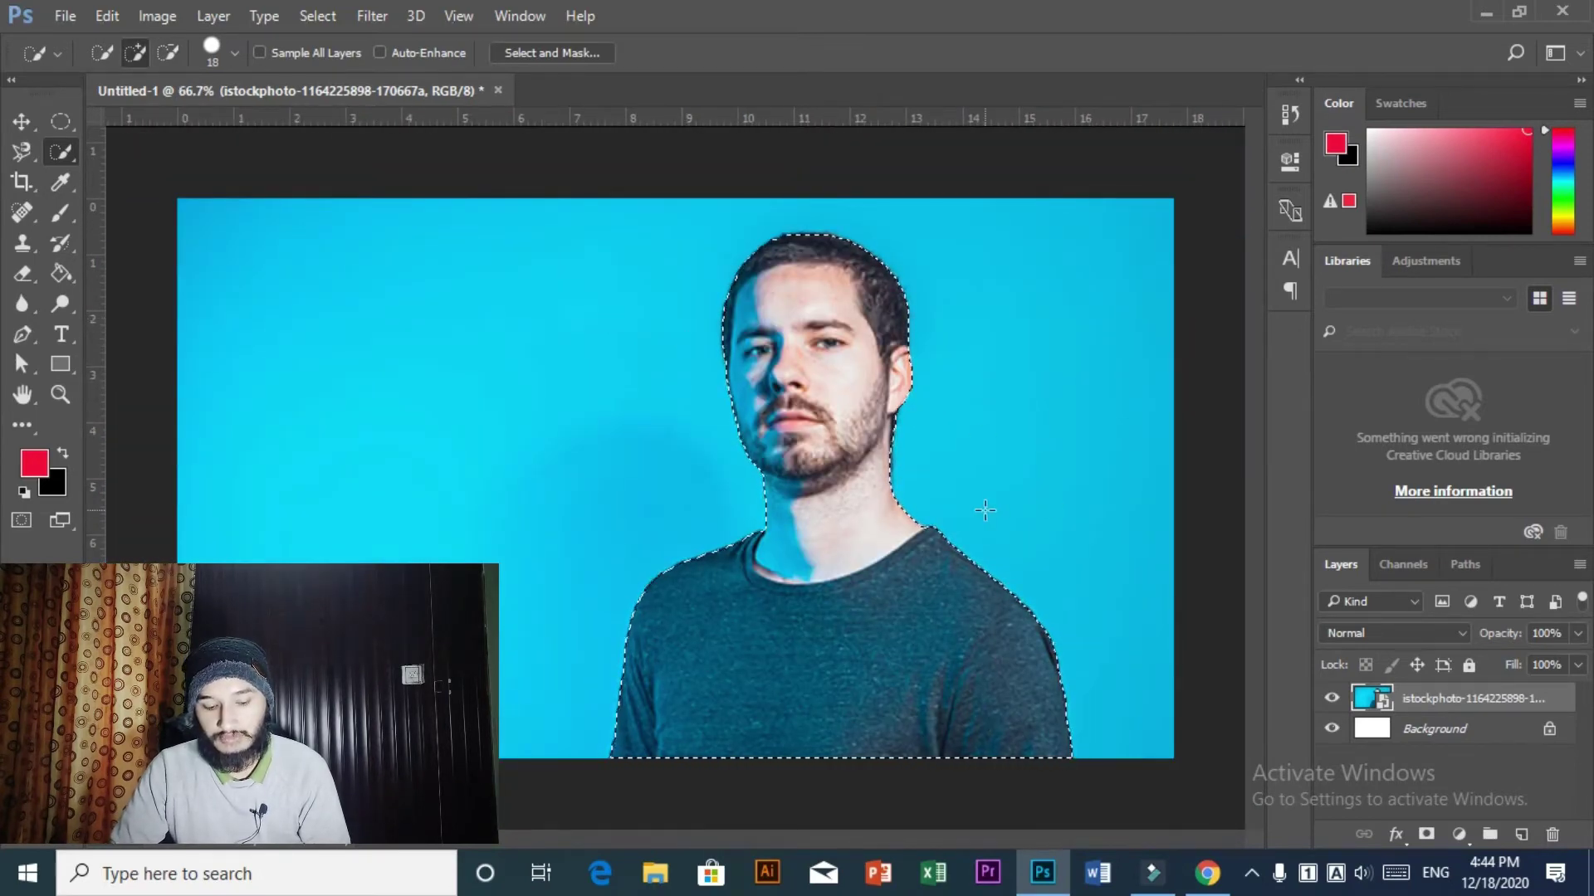
key("ctrl+j")
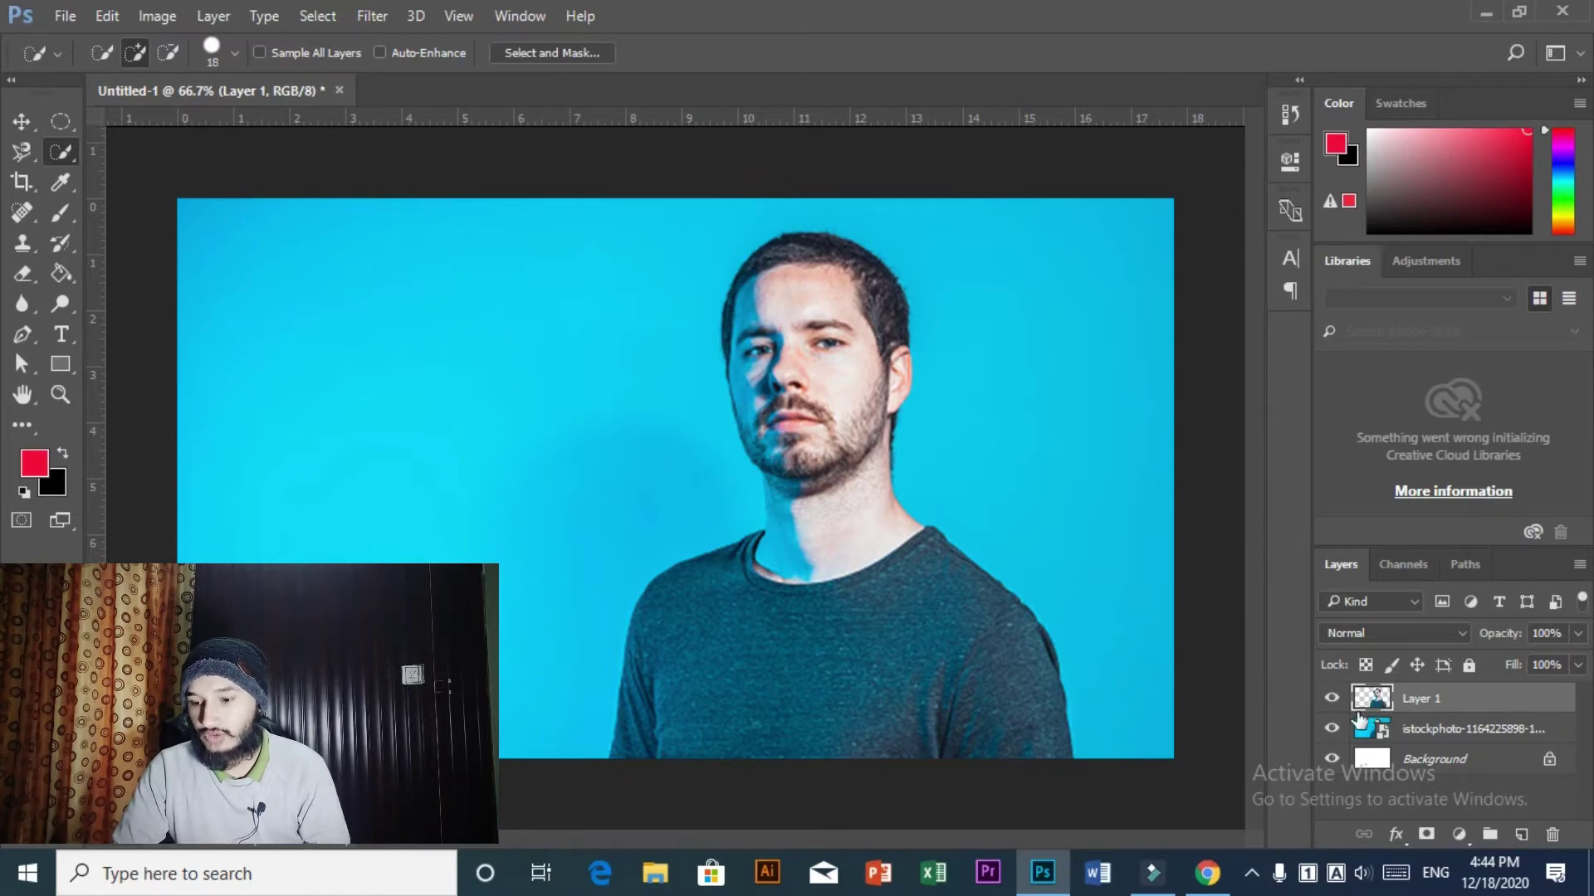
- Hide the blue istockphoto layer and add an empty Layer 2 above the cut-out
left_click(1331, 729)
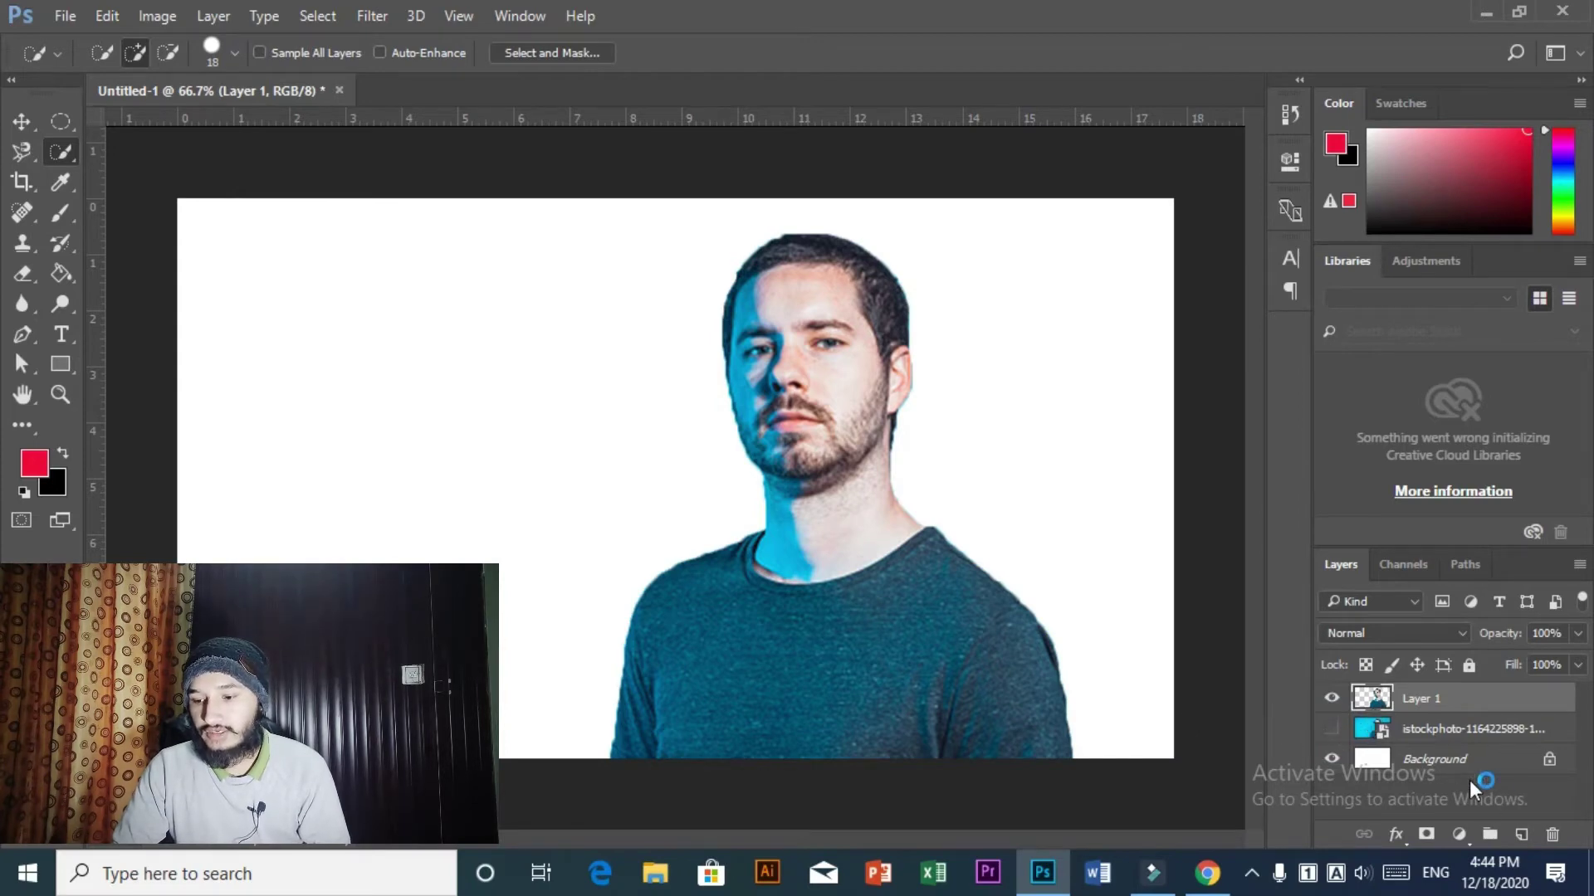
left_click(1521, 837)
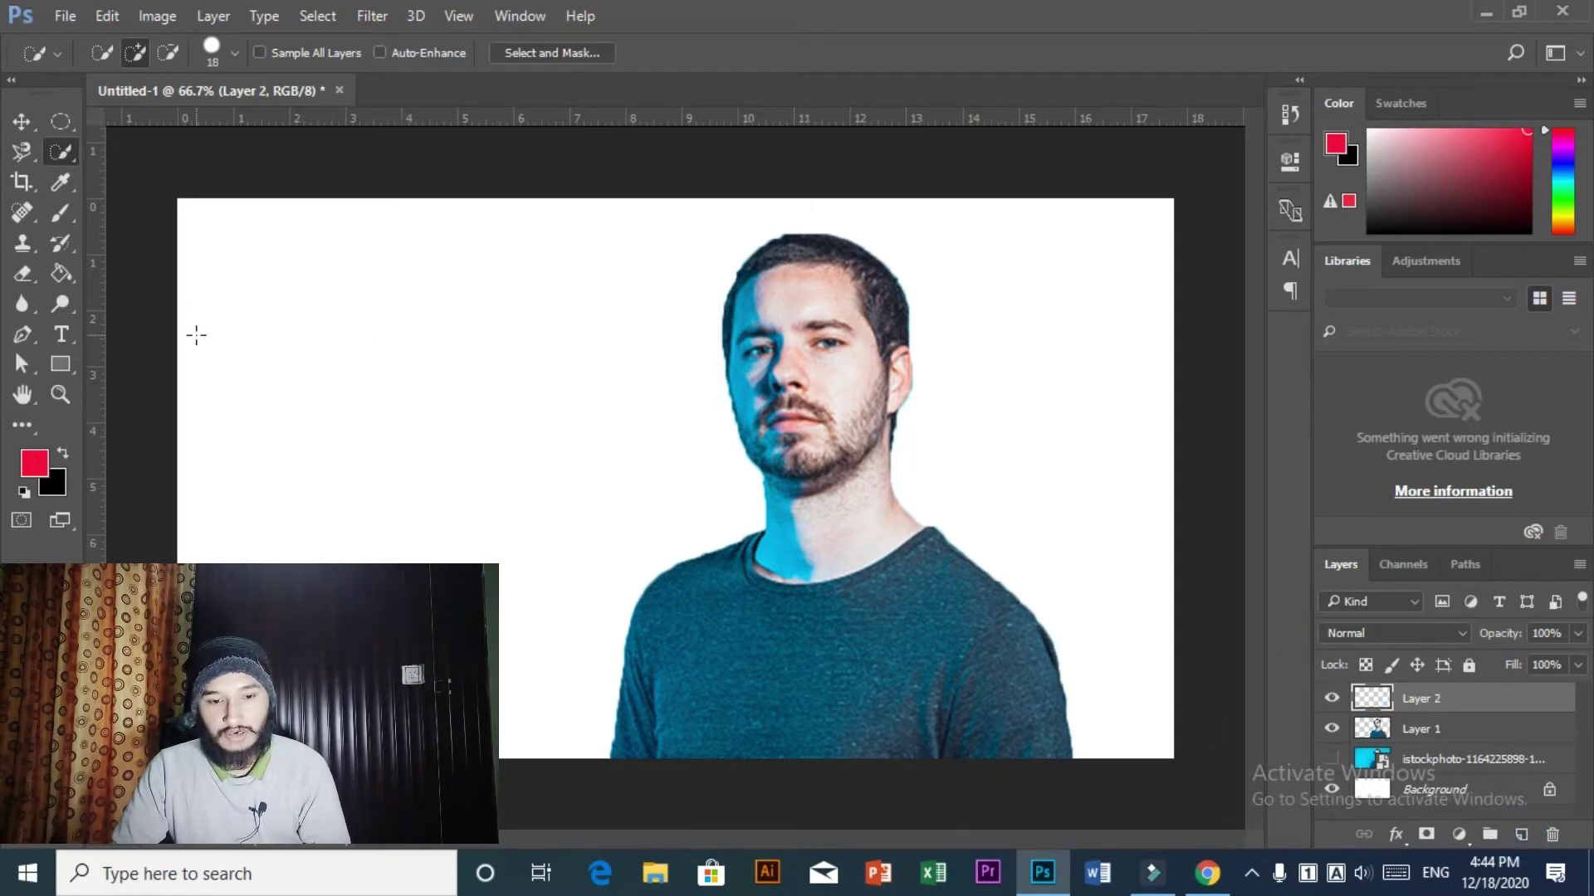
- Draw a full-canvas rectangle and give it the orange gradient preset fill
left_click(64, 365)
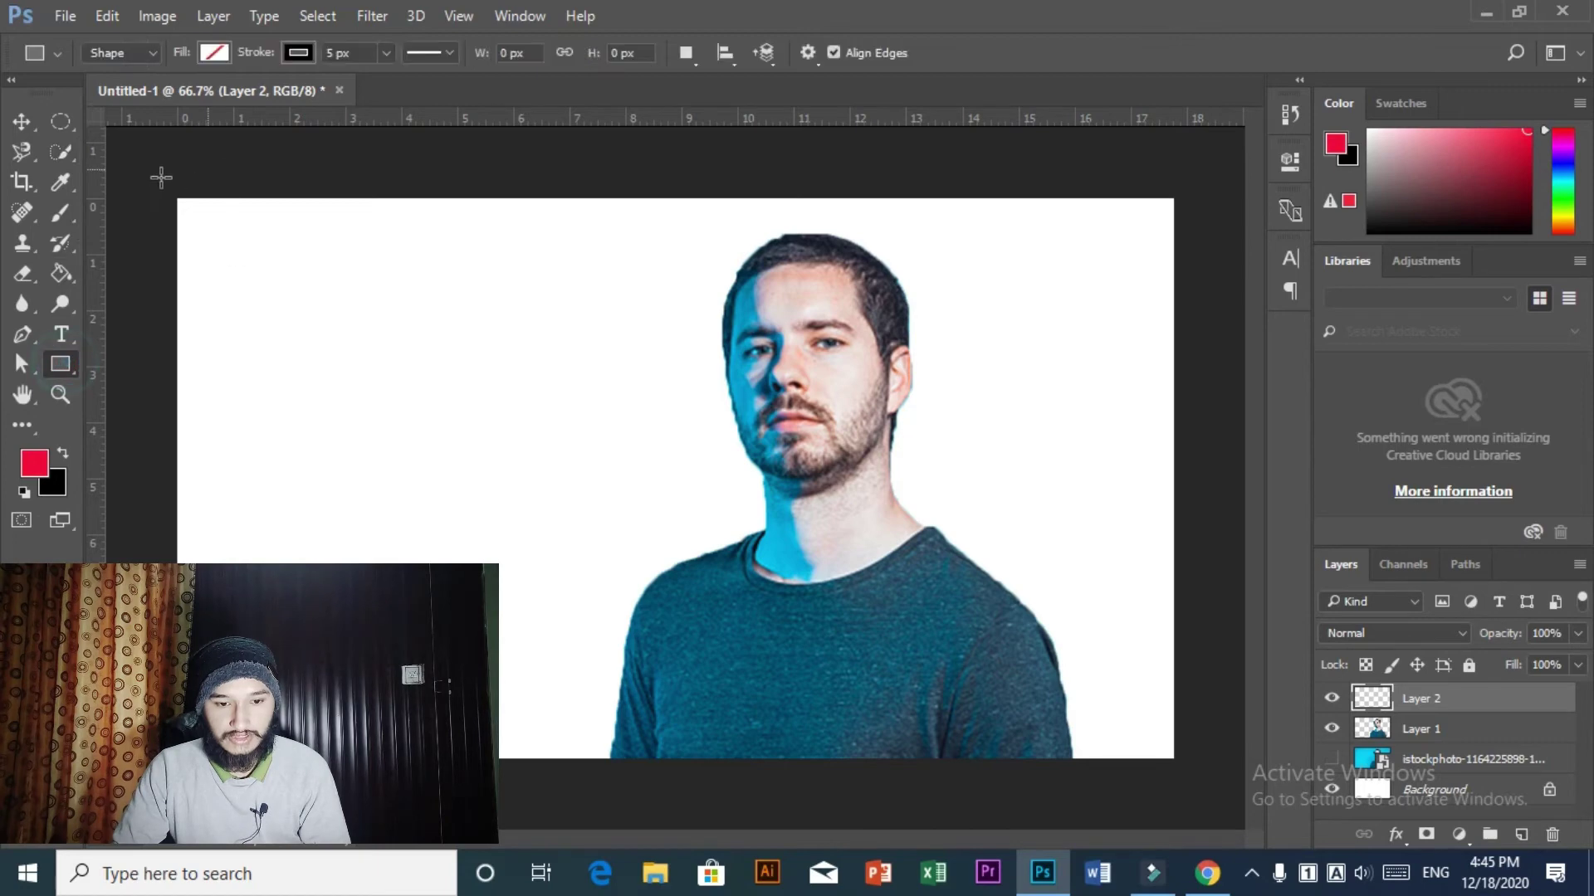
mouse_move(153, 175)
left_mouse_down()
mouse_move(373, 366)
mouse_move(1188, 769)
left_mouse_up()
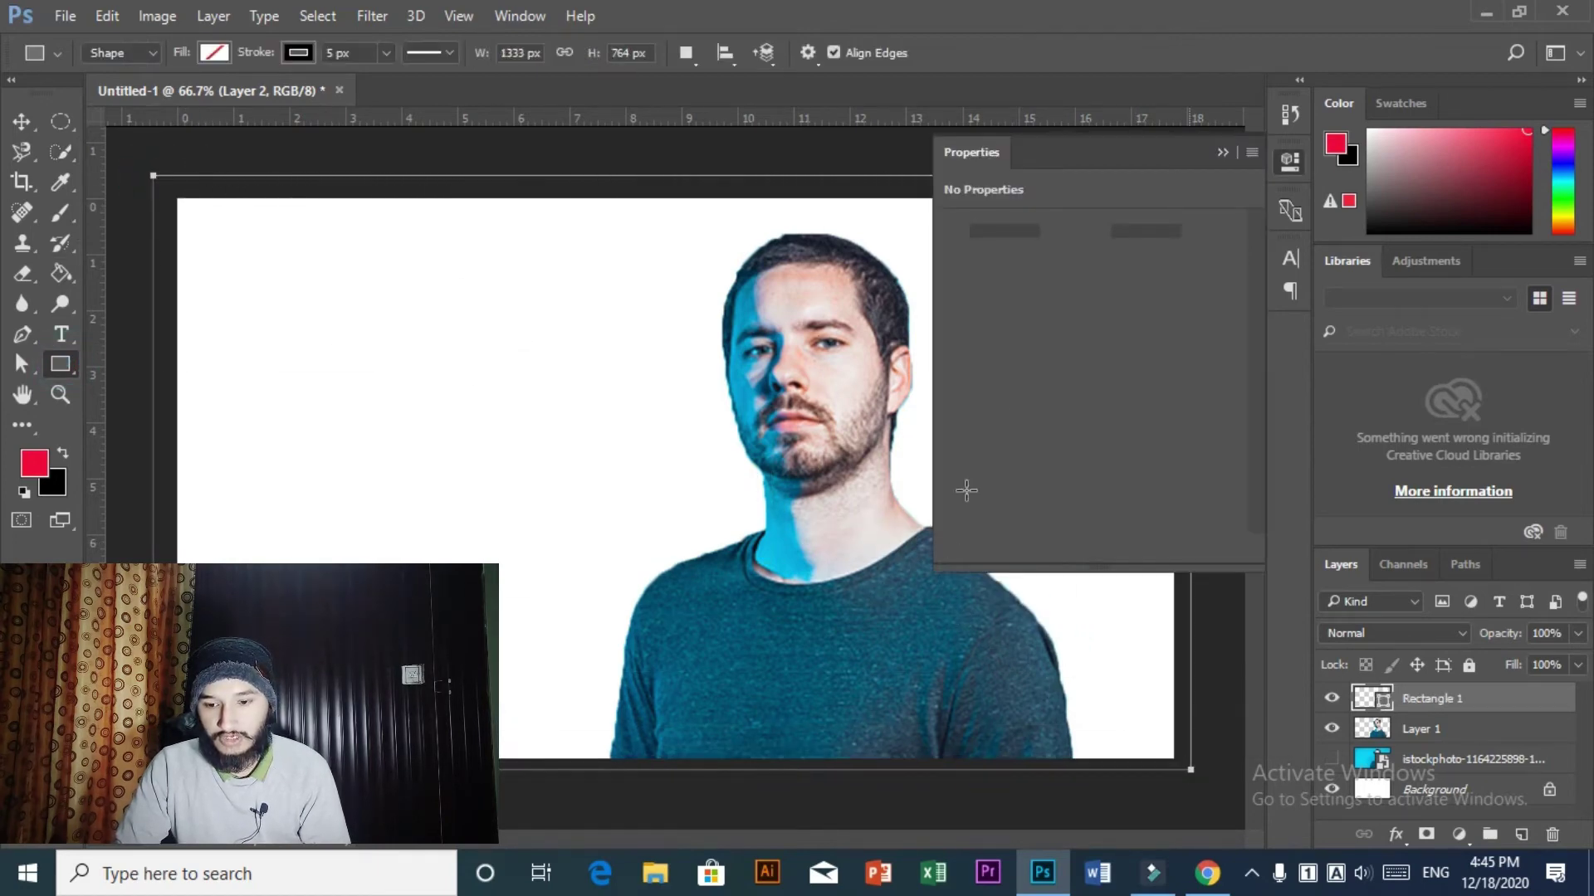
left_click(958, 296)
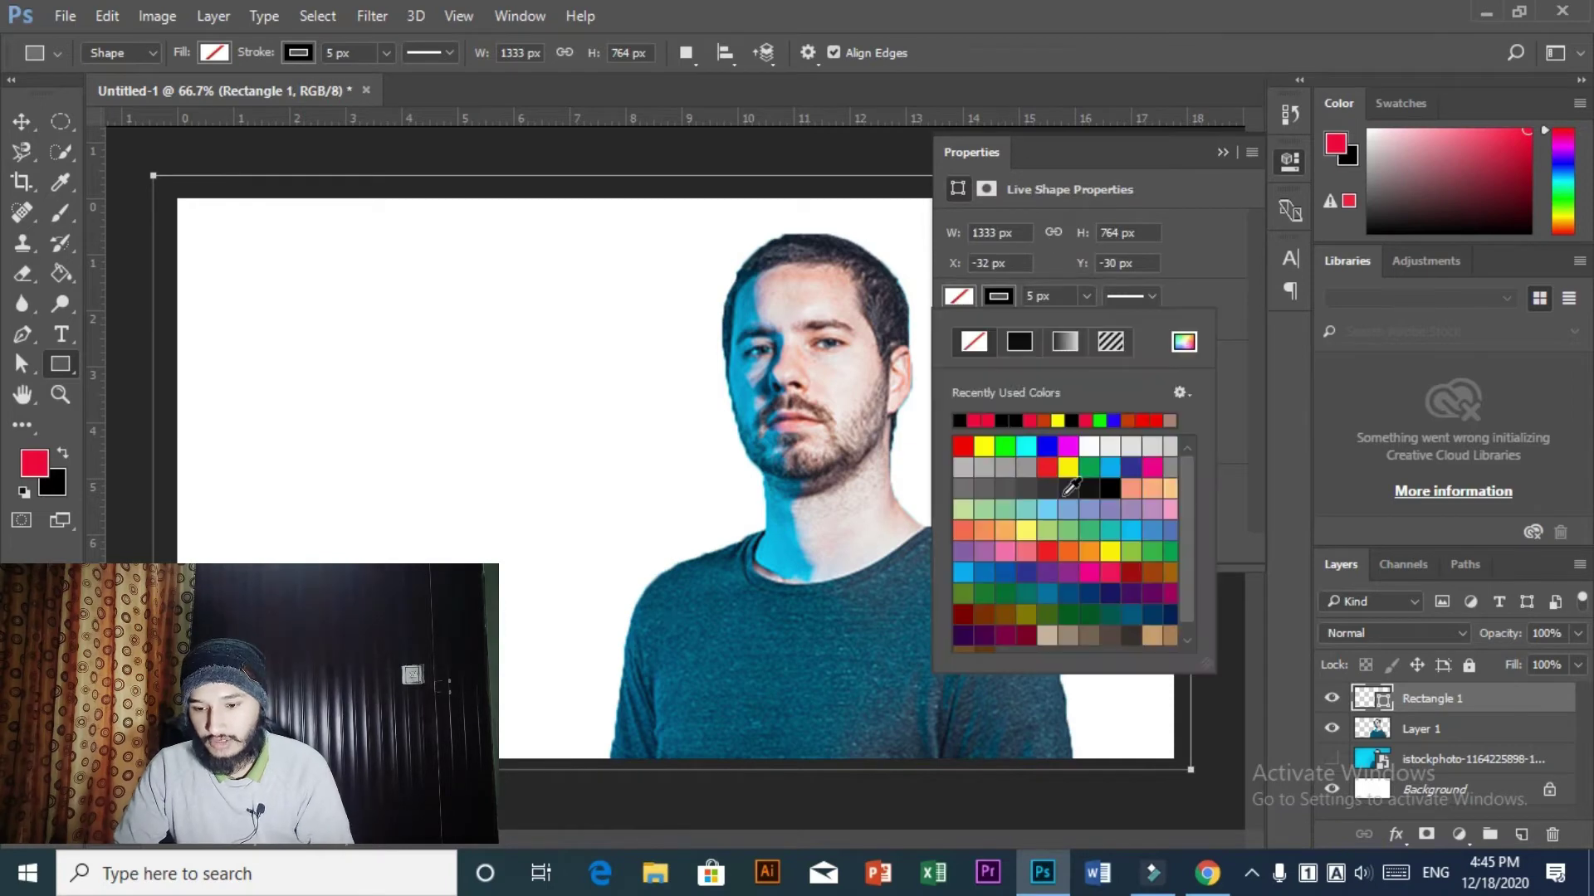
scroll(1059, 514, "up", 1)
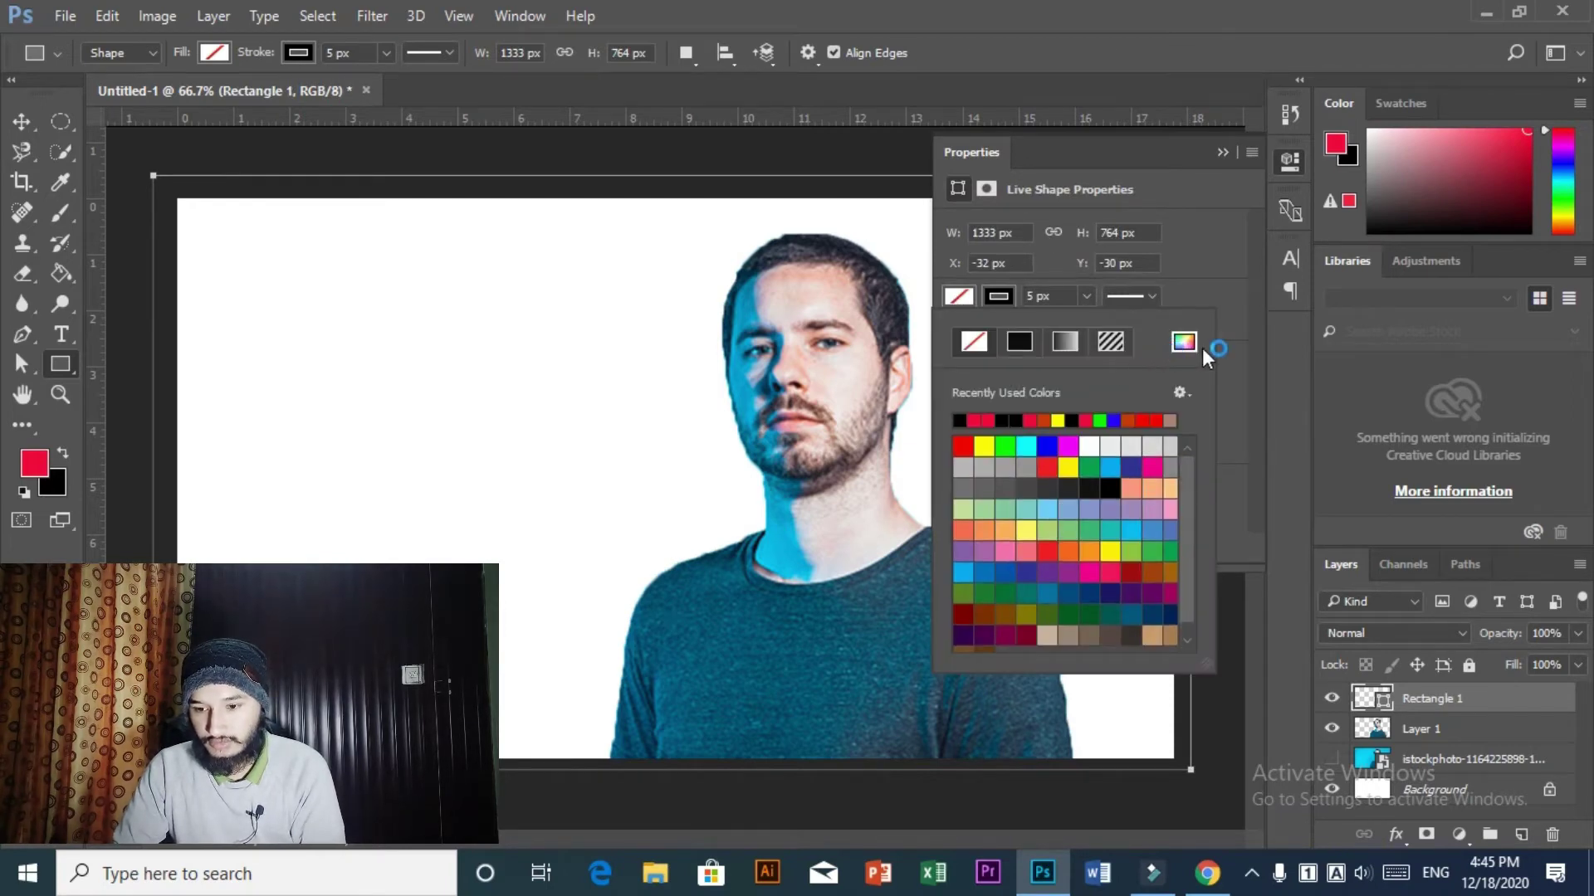
left_click(1057, 343)
left_click(1014, 473)
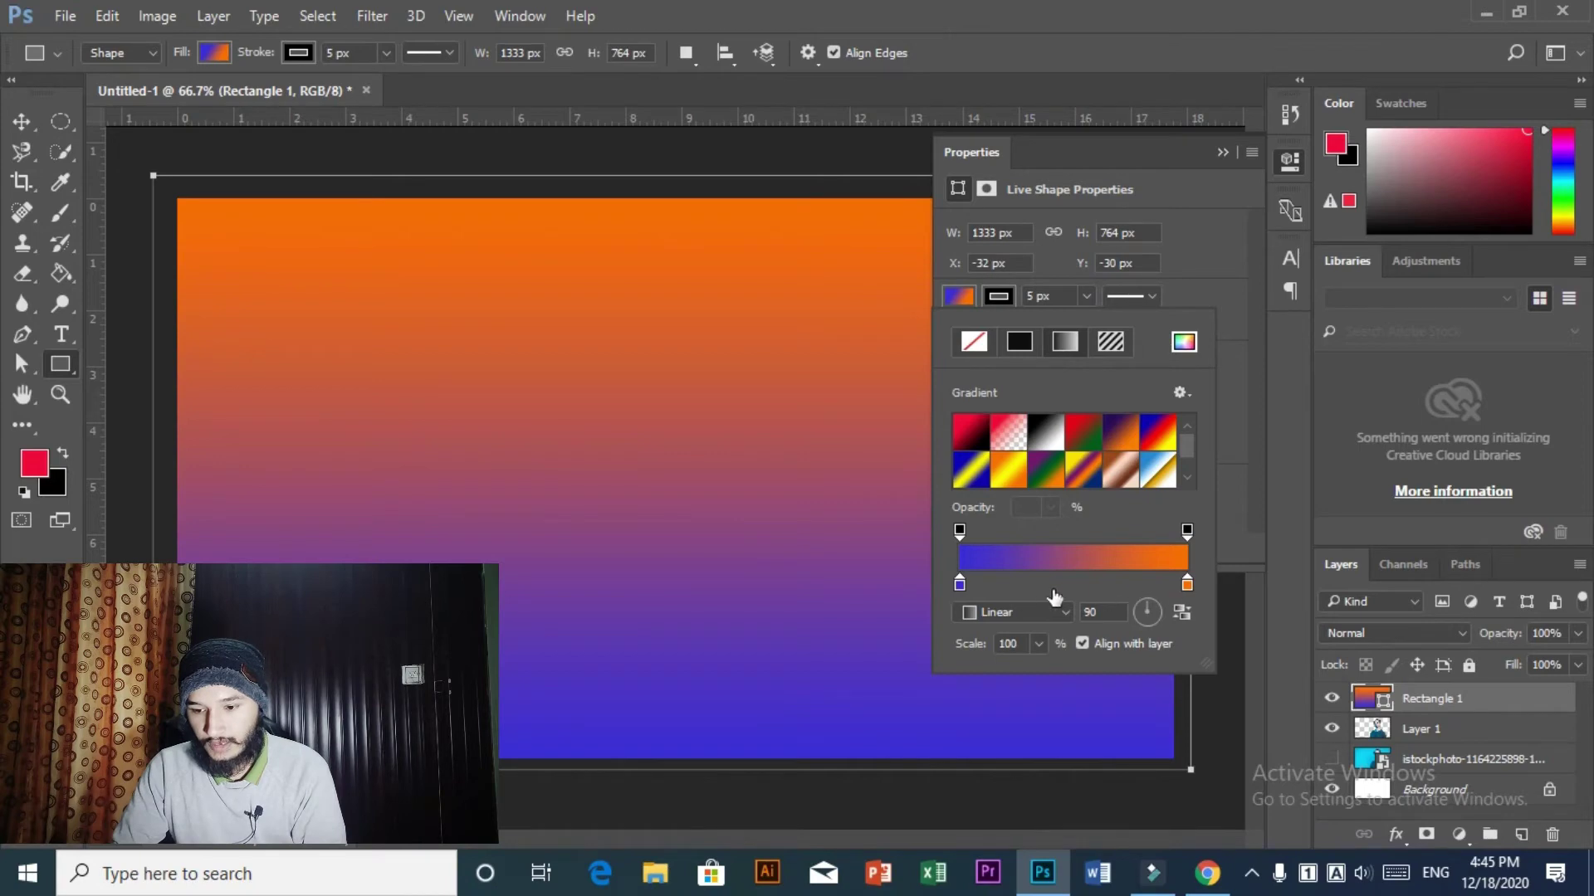
- Change the gradient's blue stop to red, making a red-to-orange gradient
double_click(960, 586)
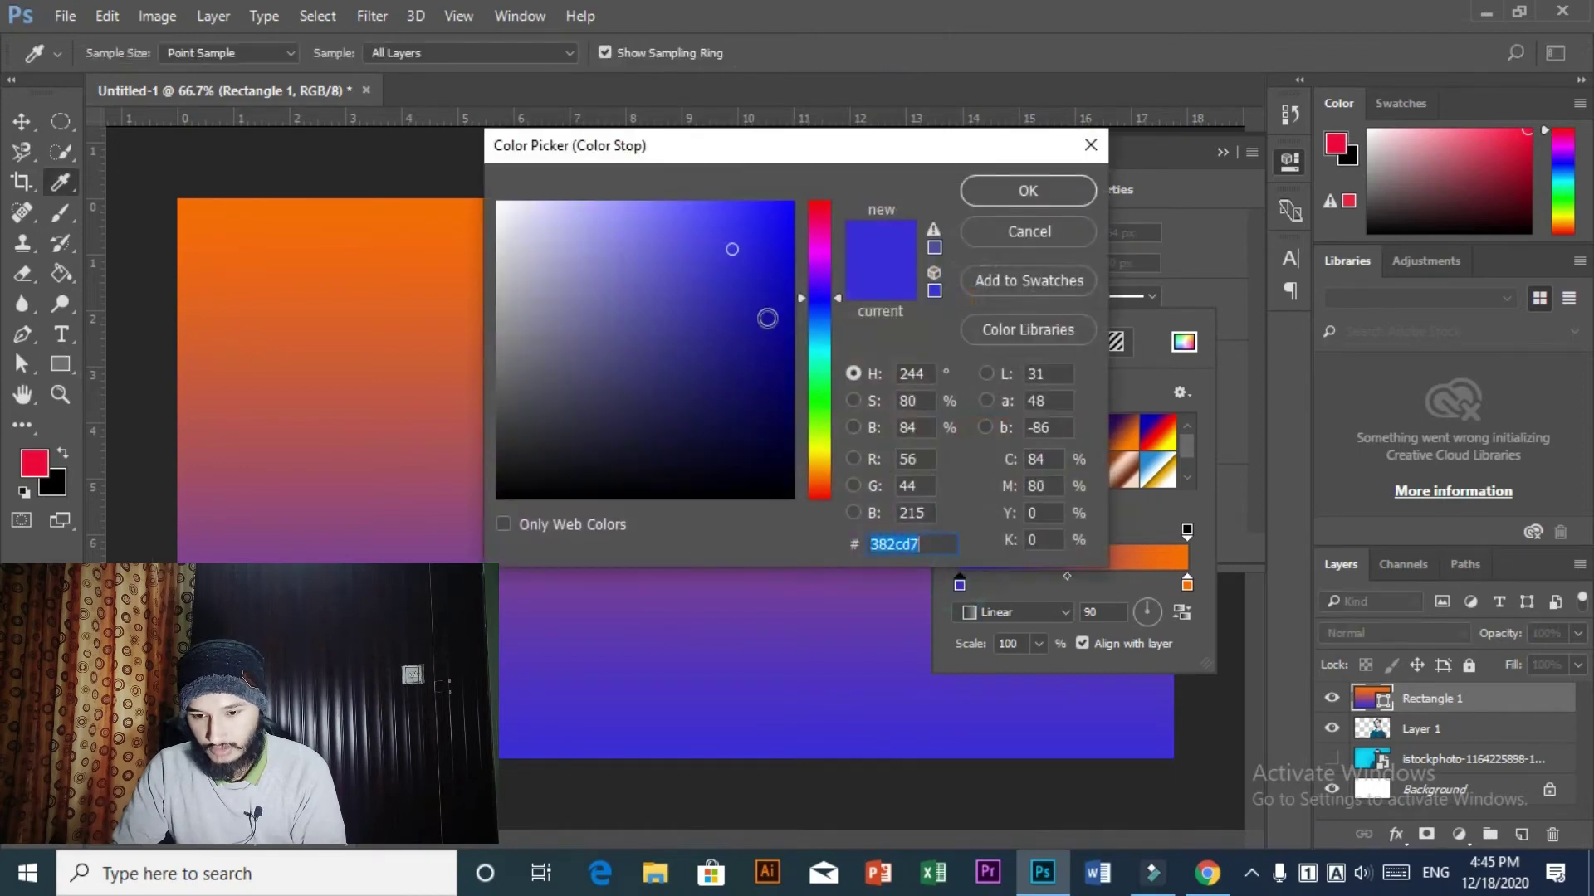
left_click(824, 439)
left_click(819, 204)
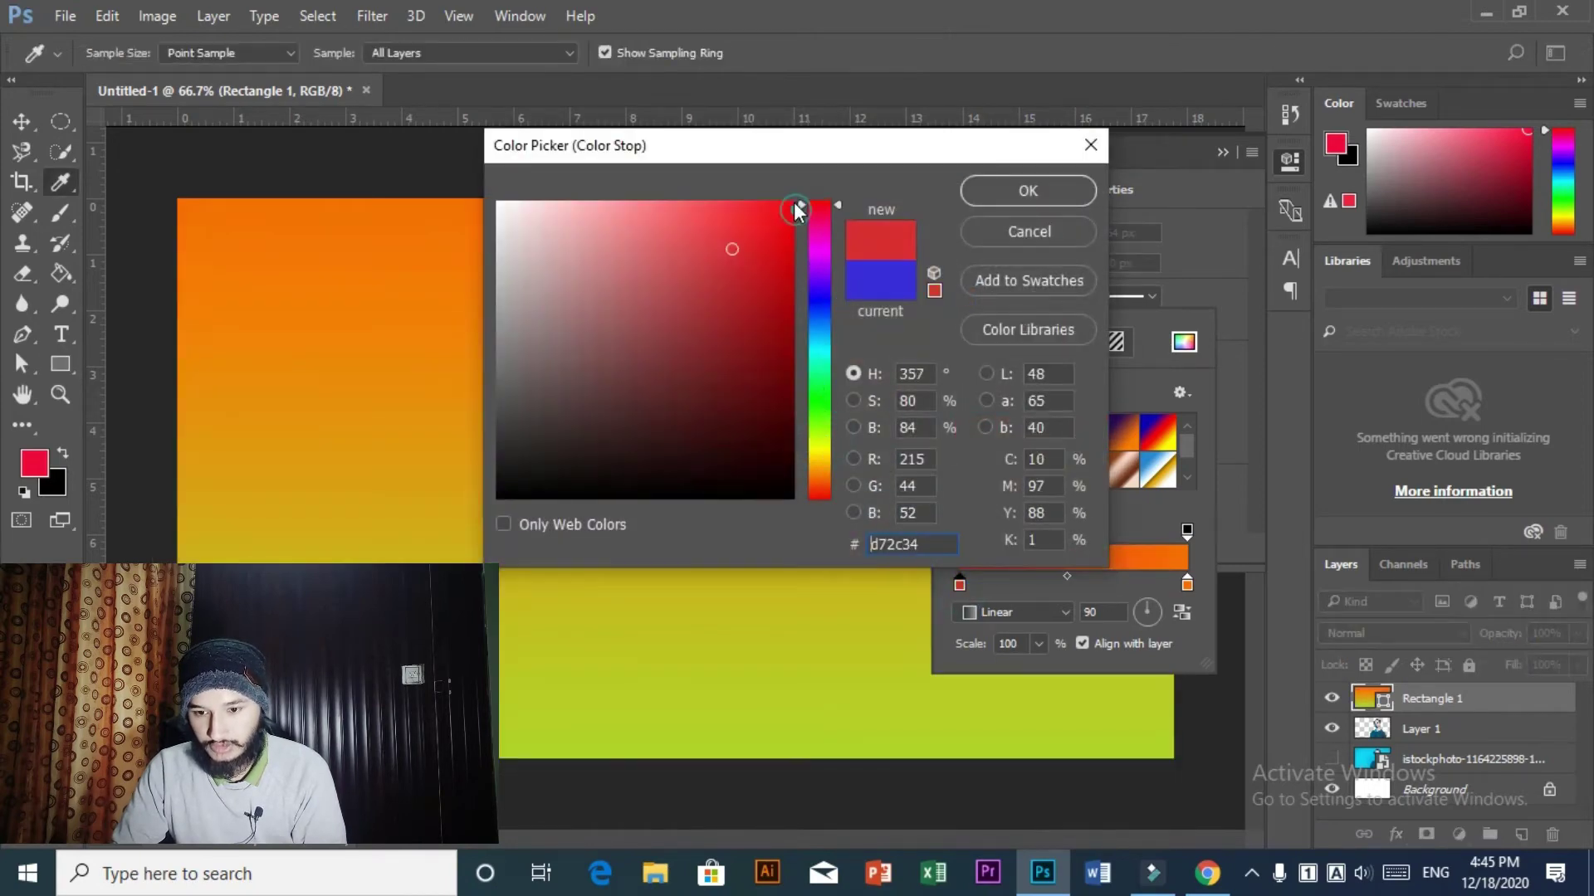
left_click(1006, 192)
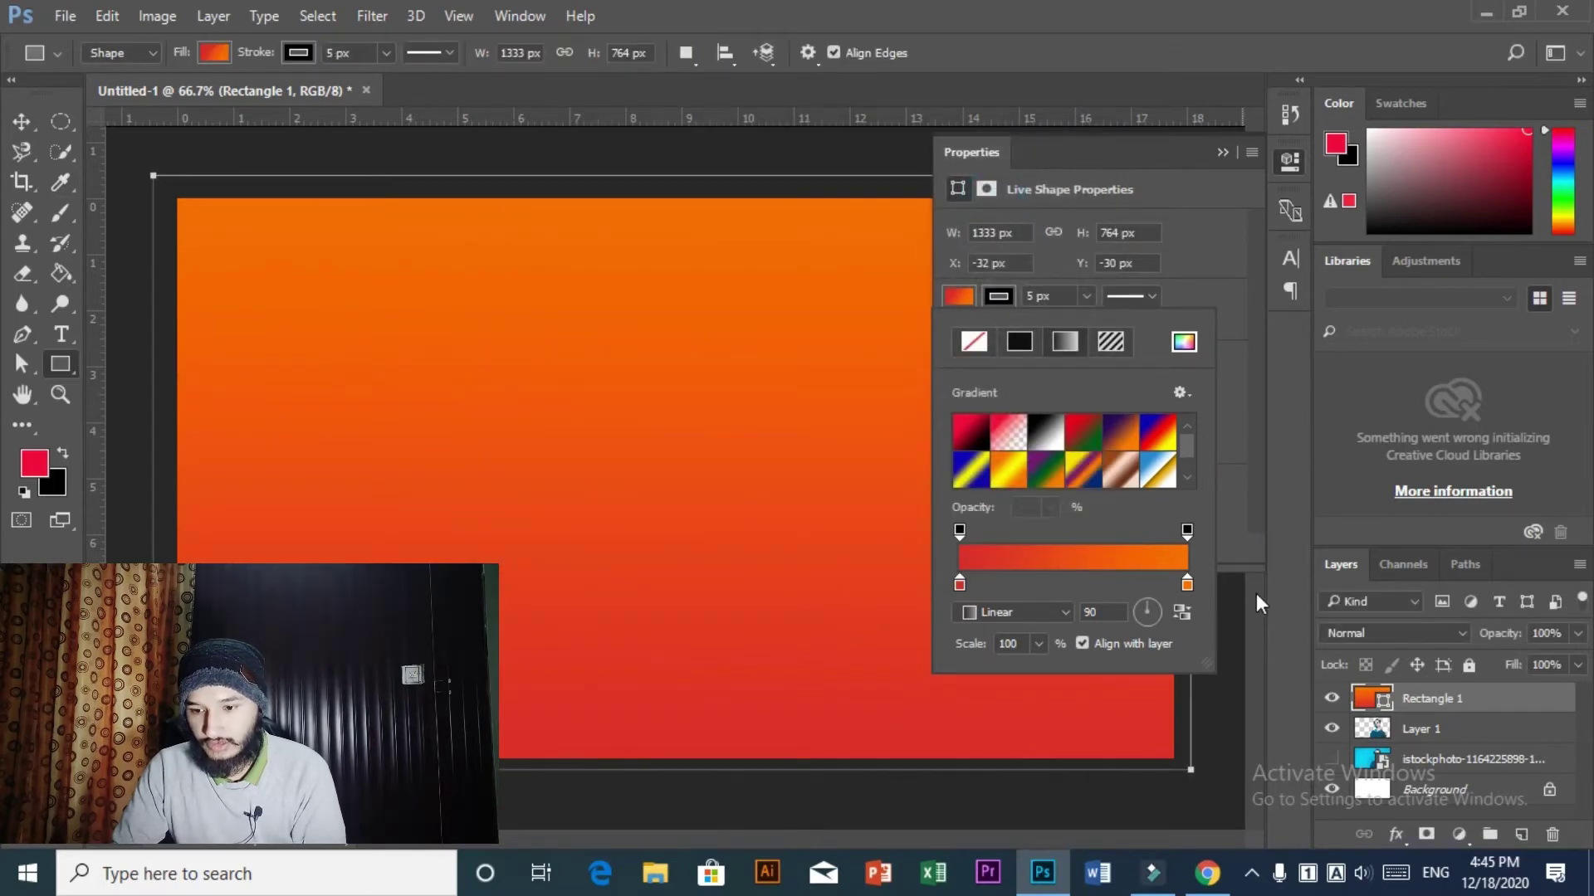
left_click(1061, 612)
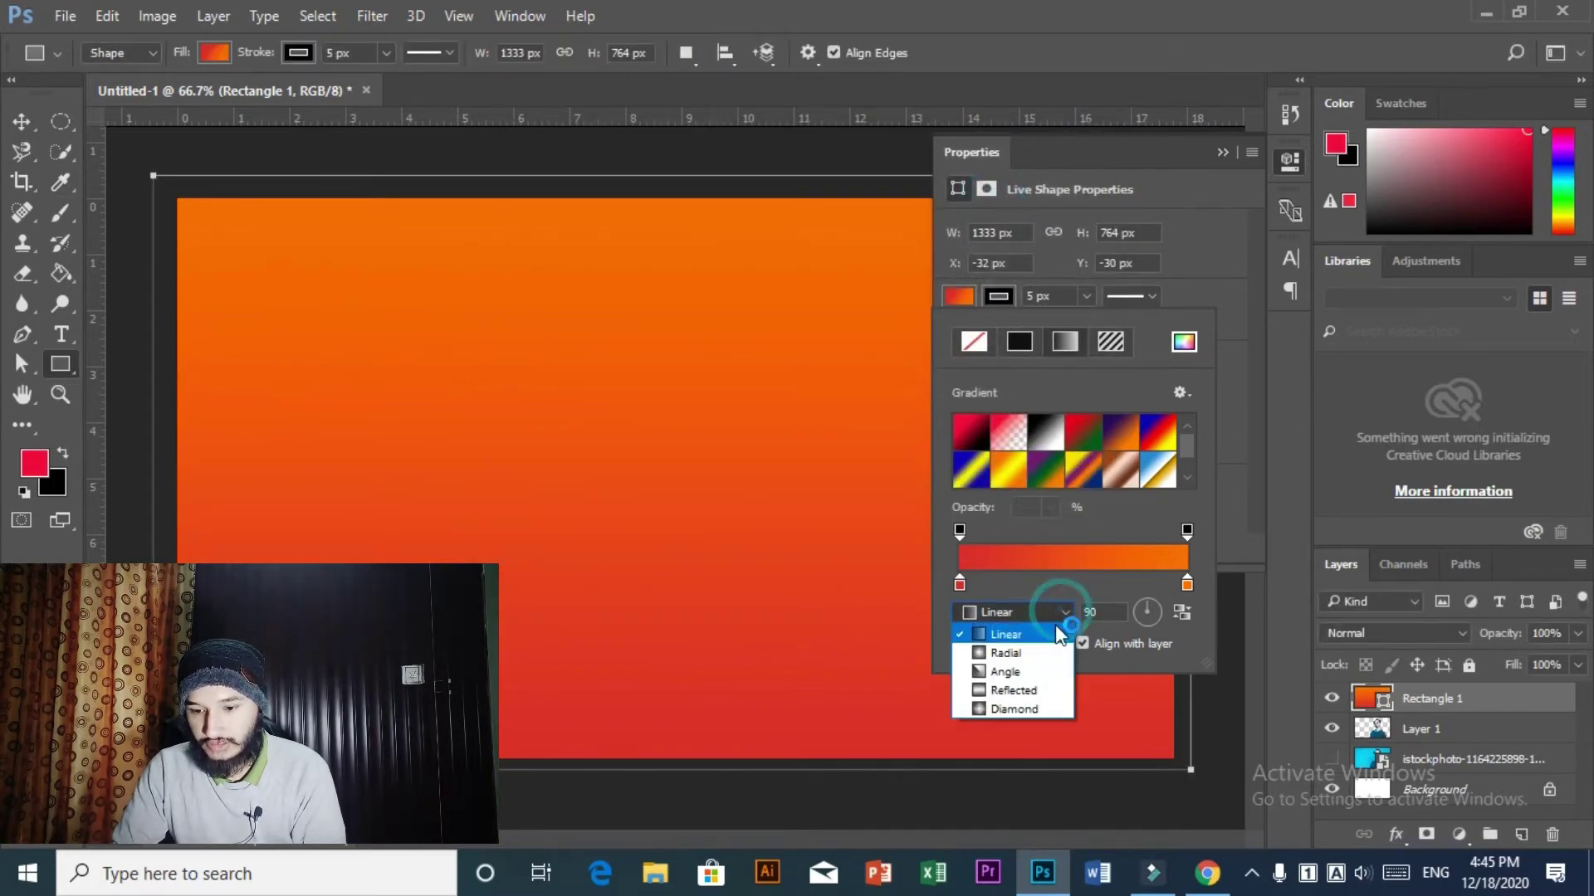
- Make the gradient radial and reversed with an orange centre, and move Rectangle 1 below Layer 1
left_click(1026, 651)
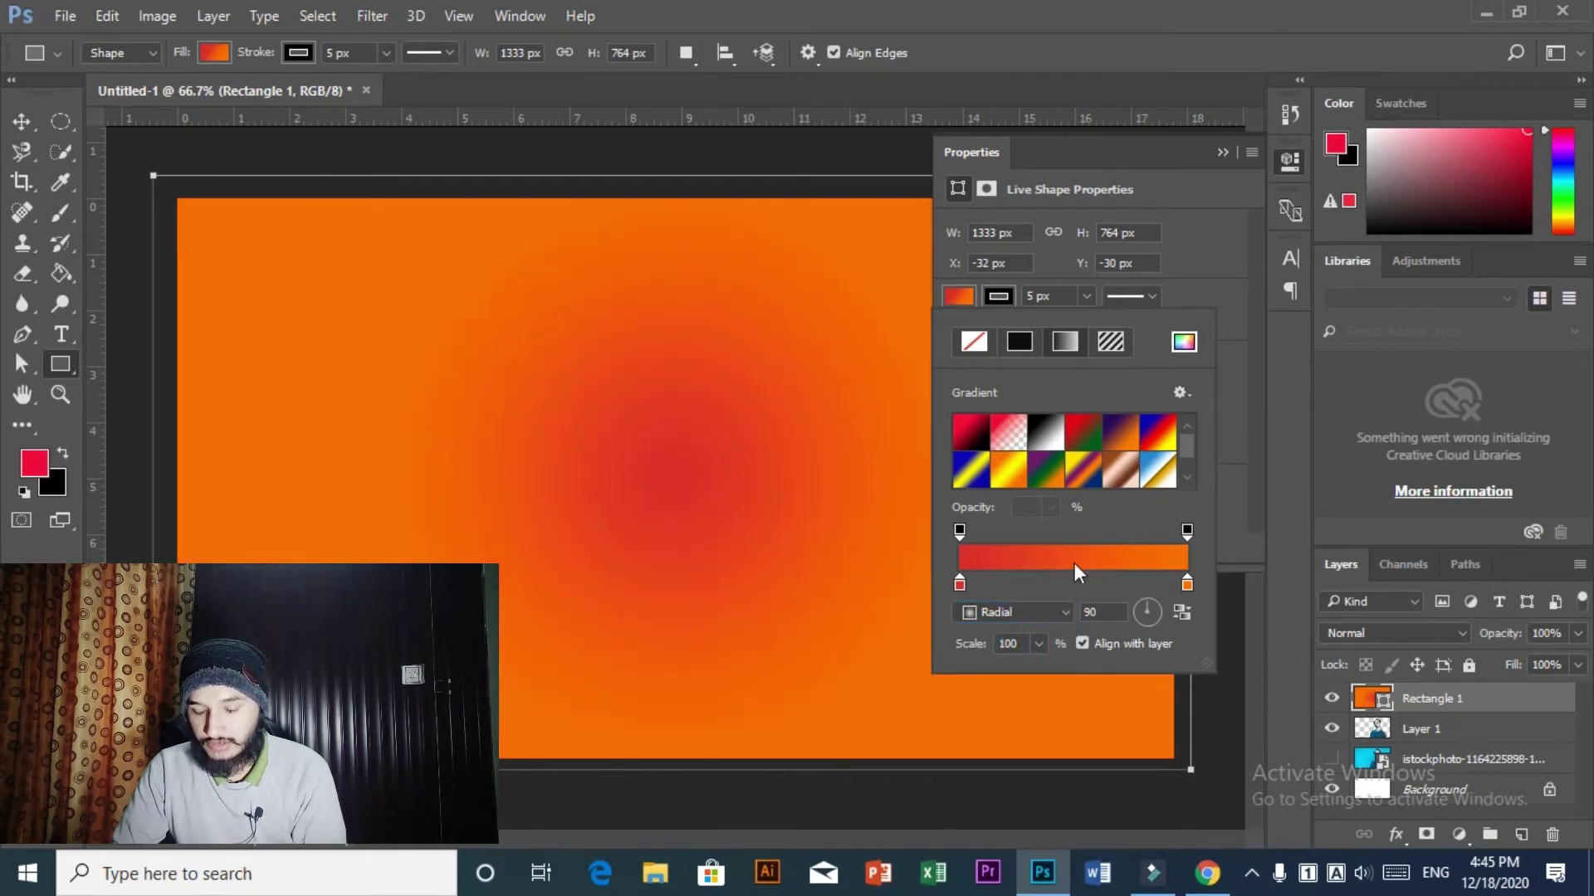
left_click(1179, 613)
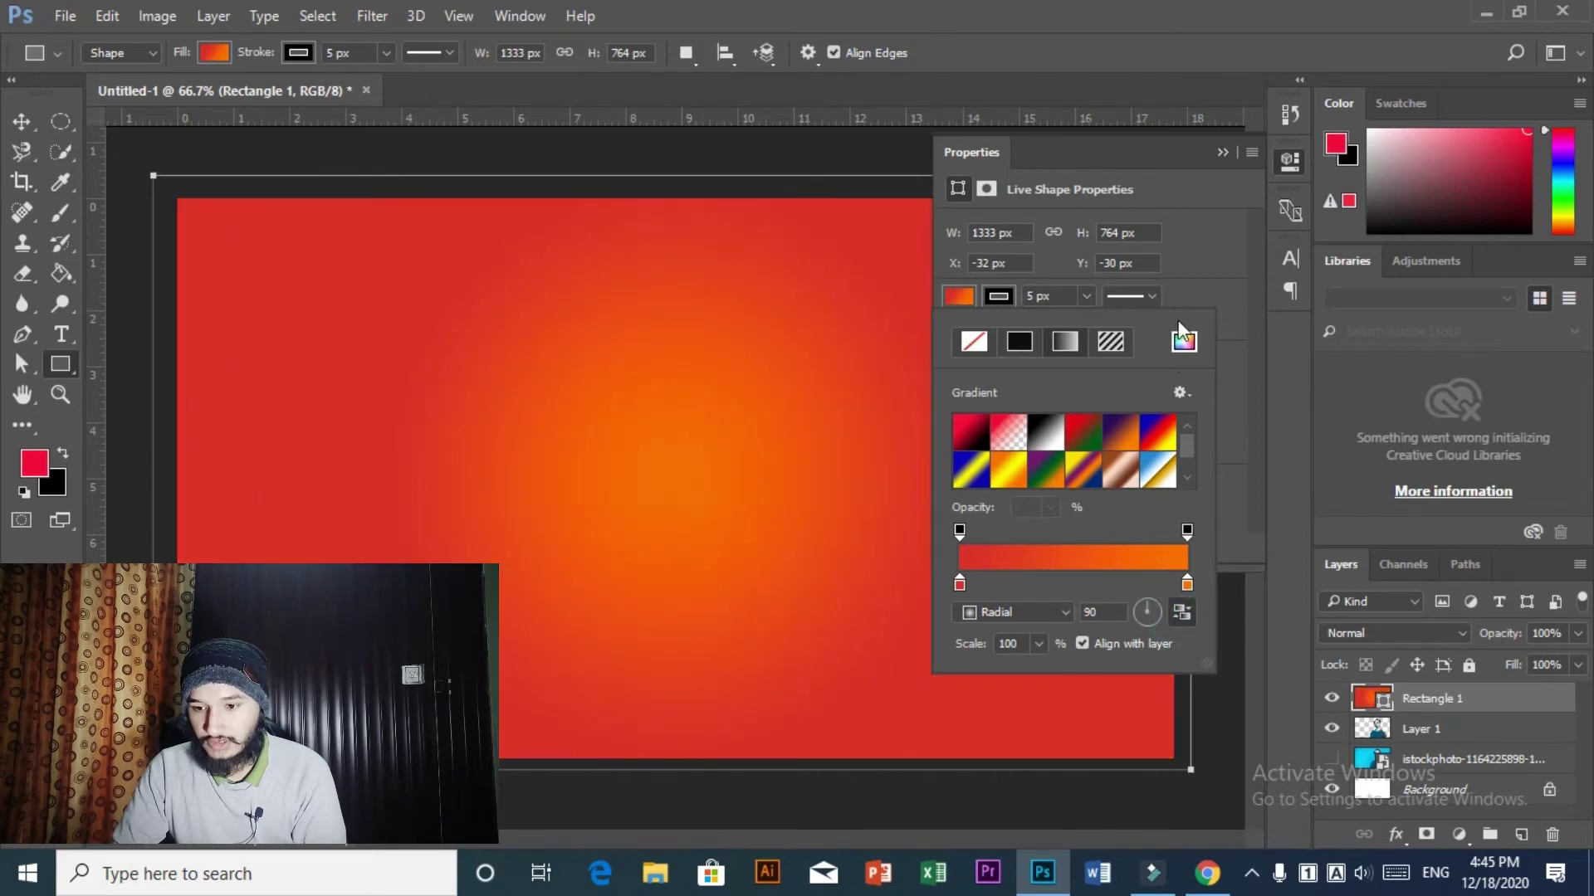
left_click_drag(1419, 697, 1418, 740)
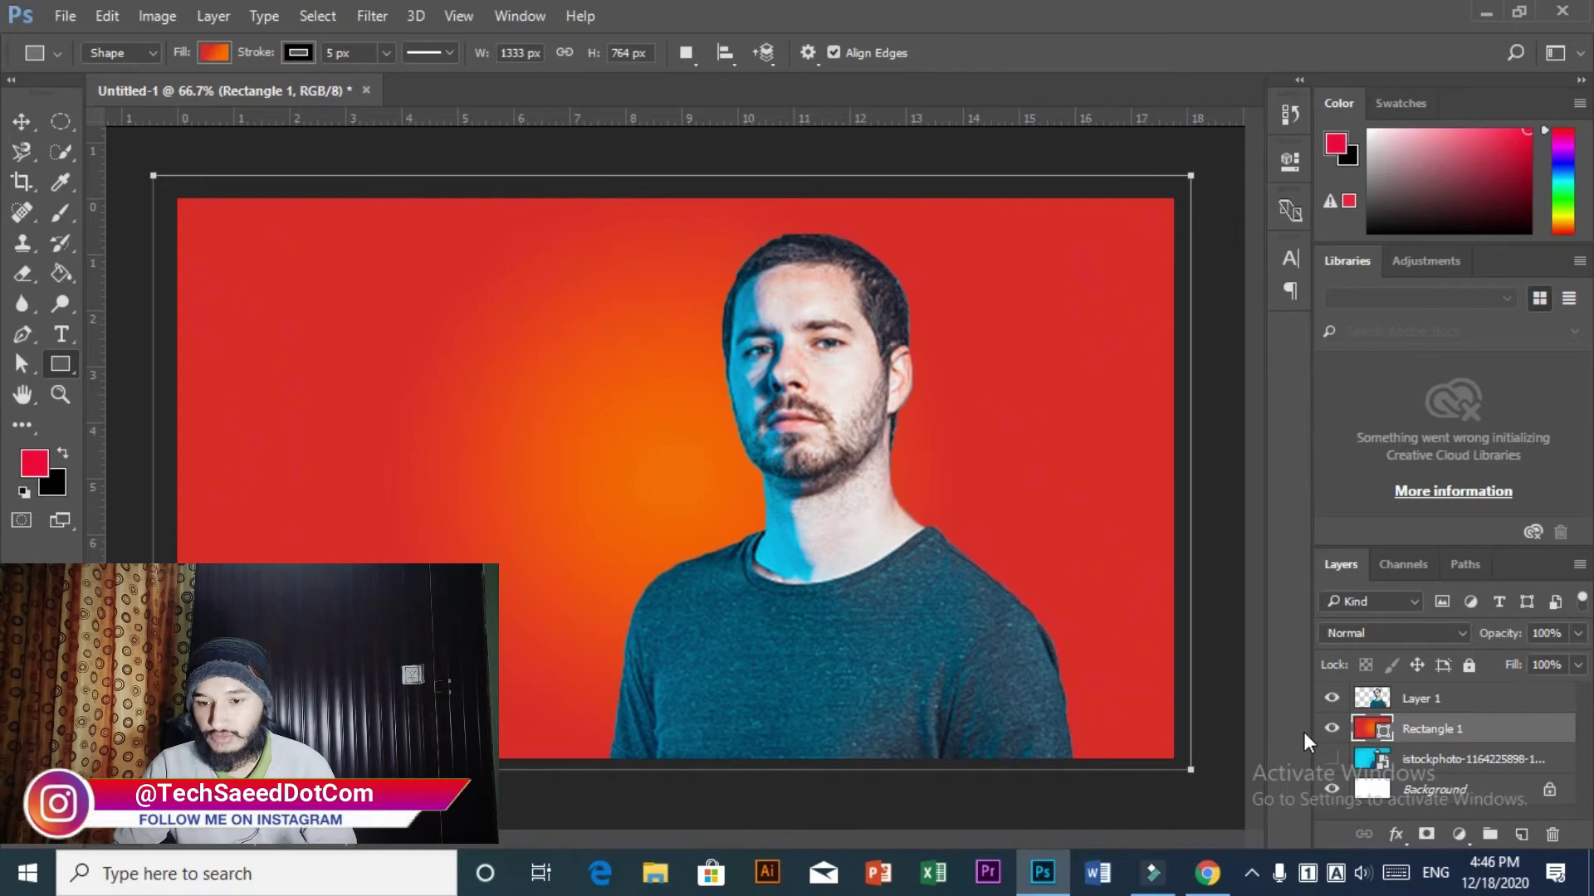
left_click(58, 150)
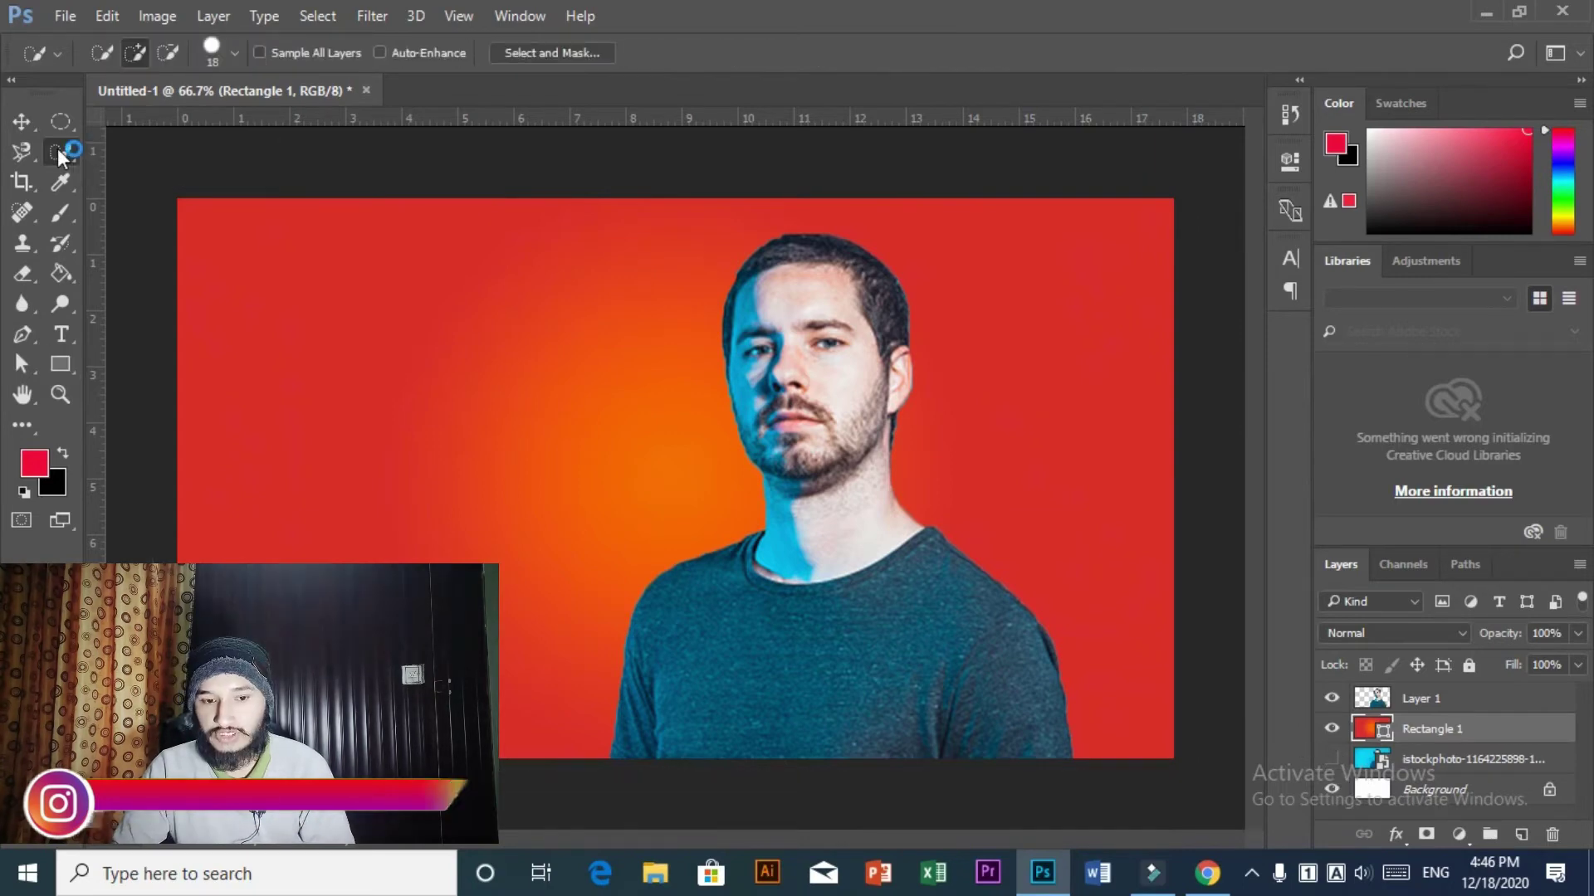
- Select and subtract a red backdrop patch, then drop the stray selection with the brush at 18 px
left_click(175, 151)
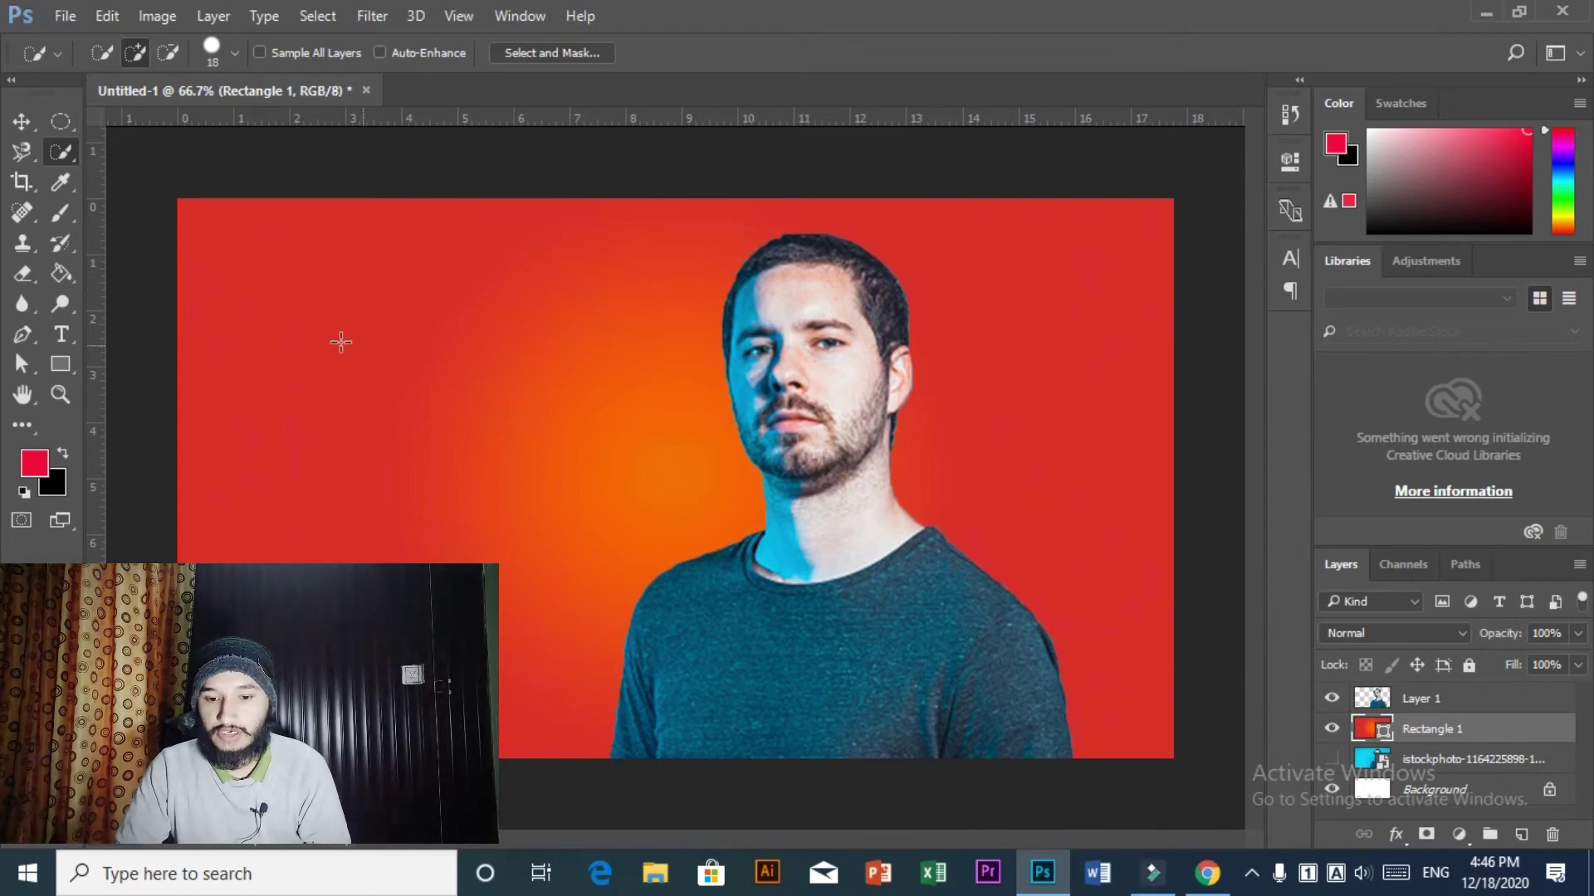
left_click_drag(415, 310, 552, 428)
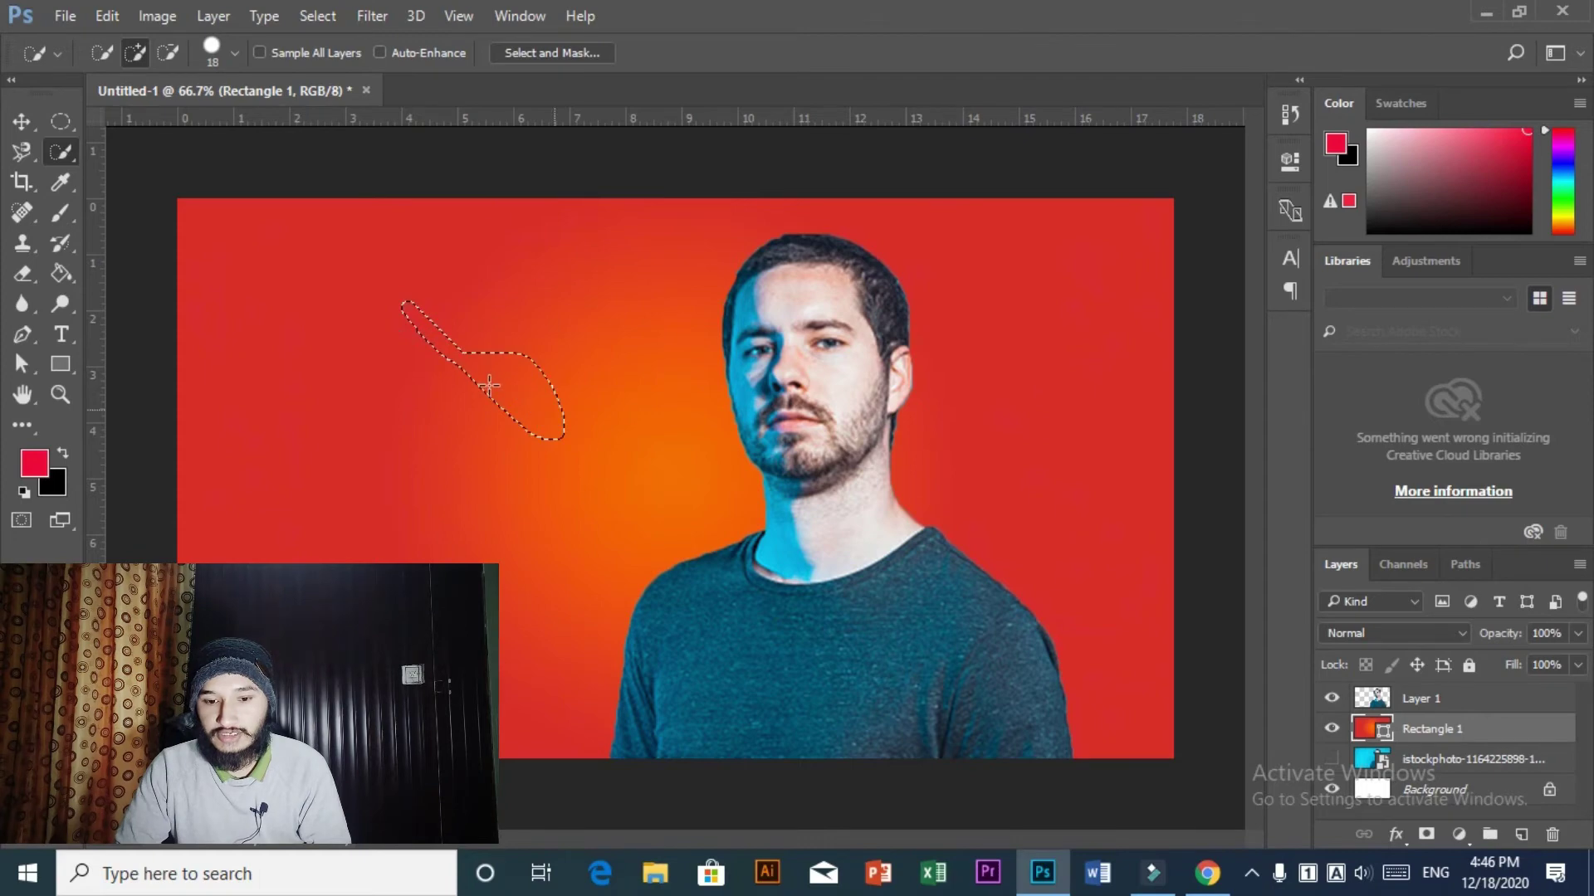
left_click(168, 53)
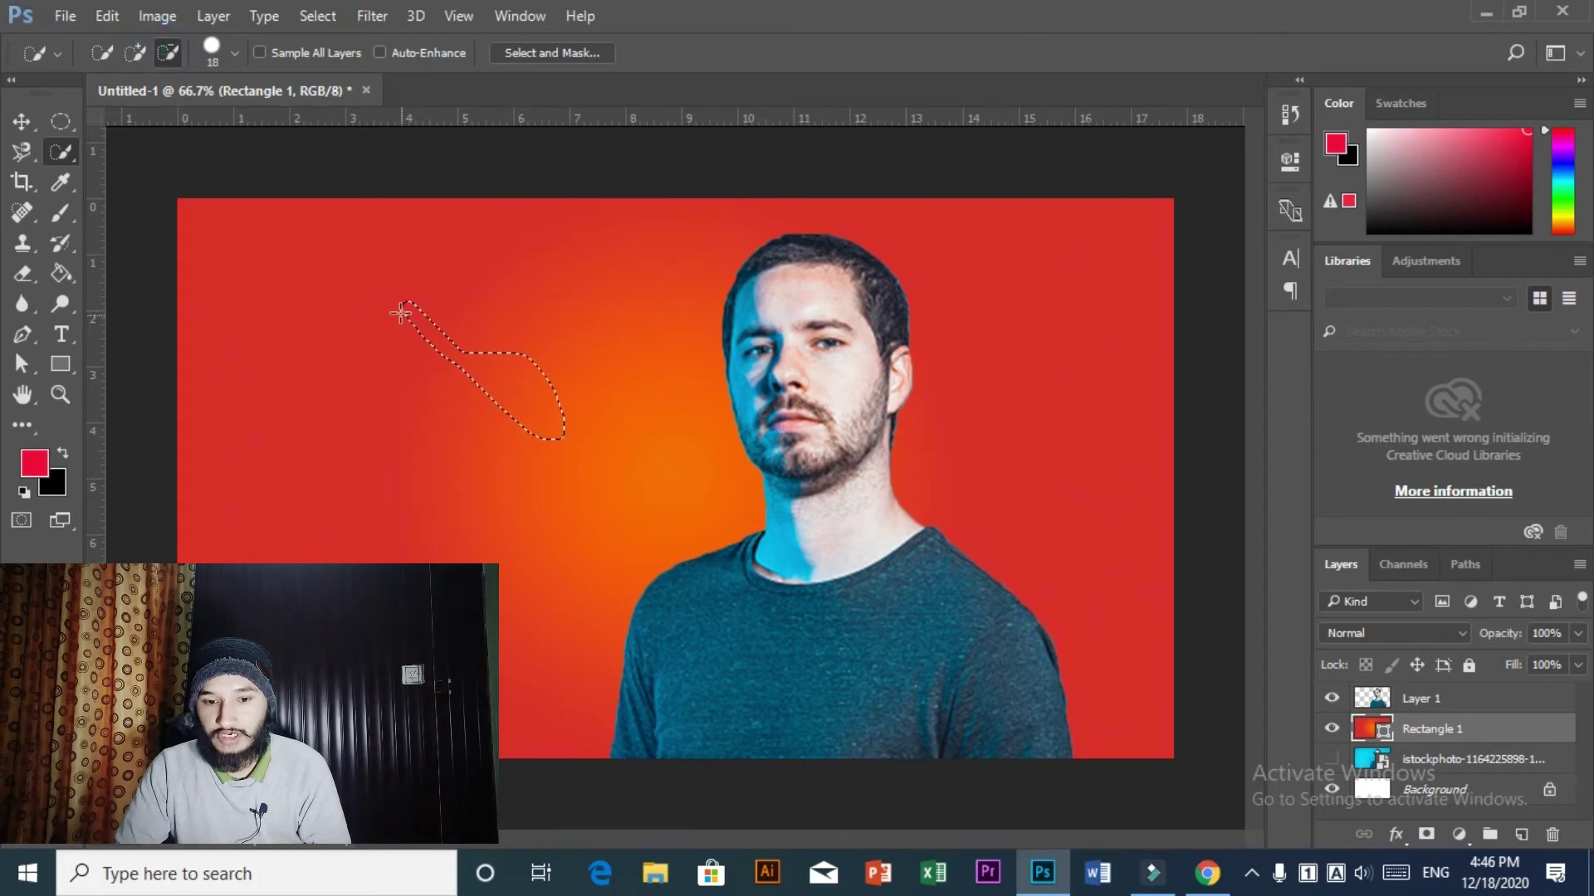
mouse_move(399, 297)
left_mouse_down()
mouse_move(549, 461)
mouse_move(498, 411)
left_mouse_up()
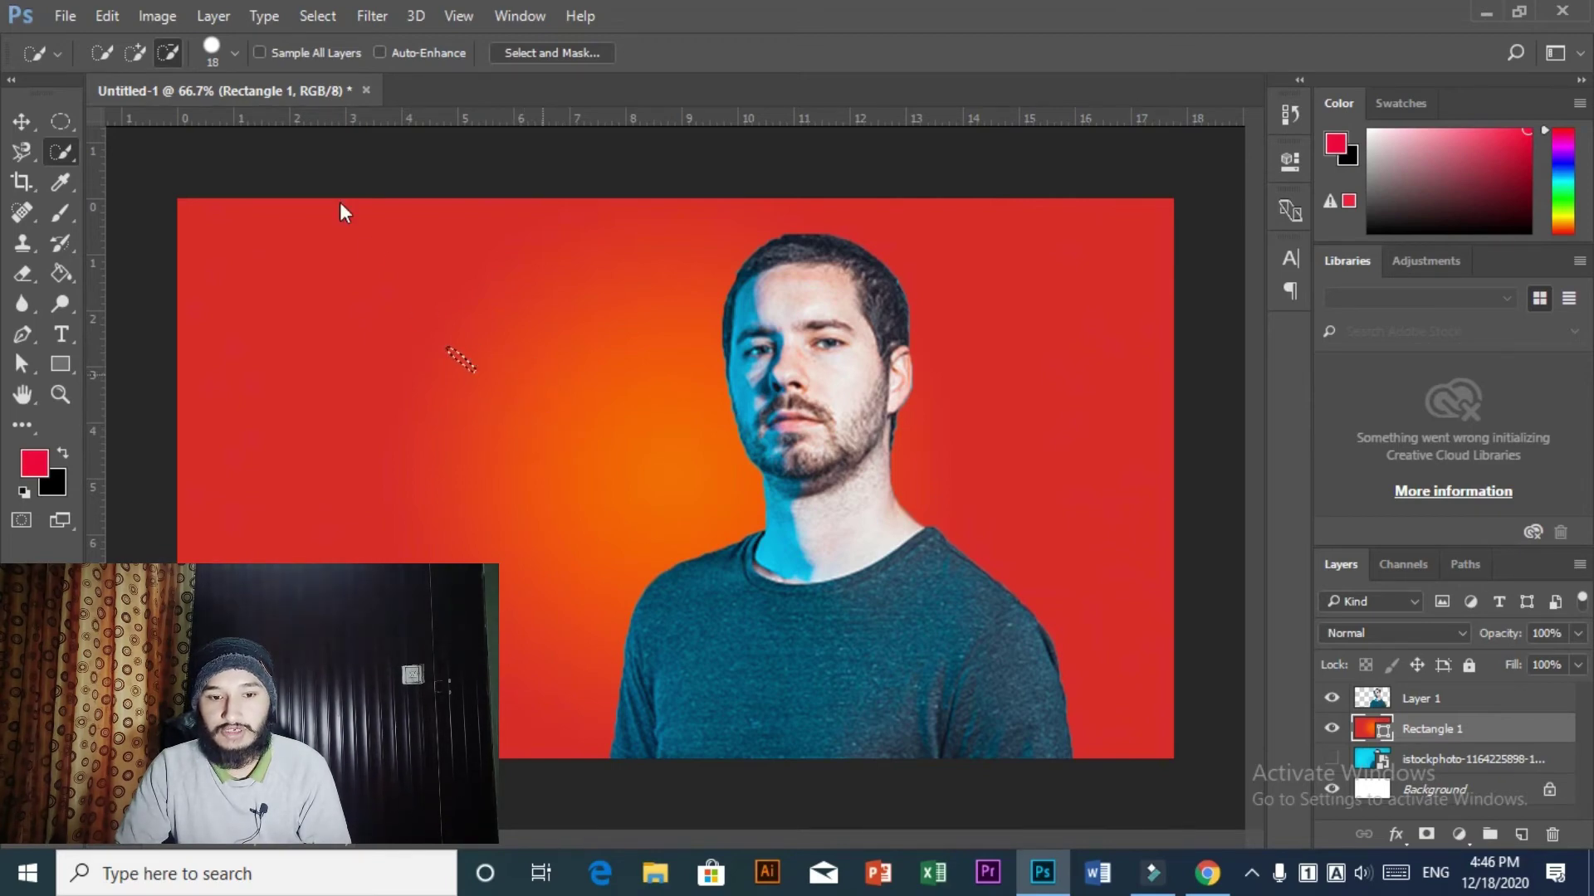
left_click(234, 54)
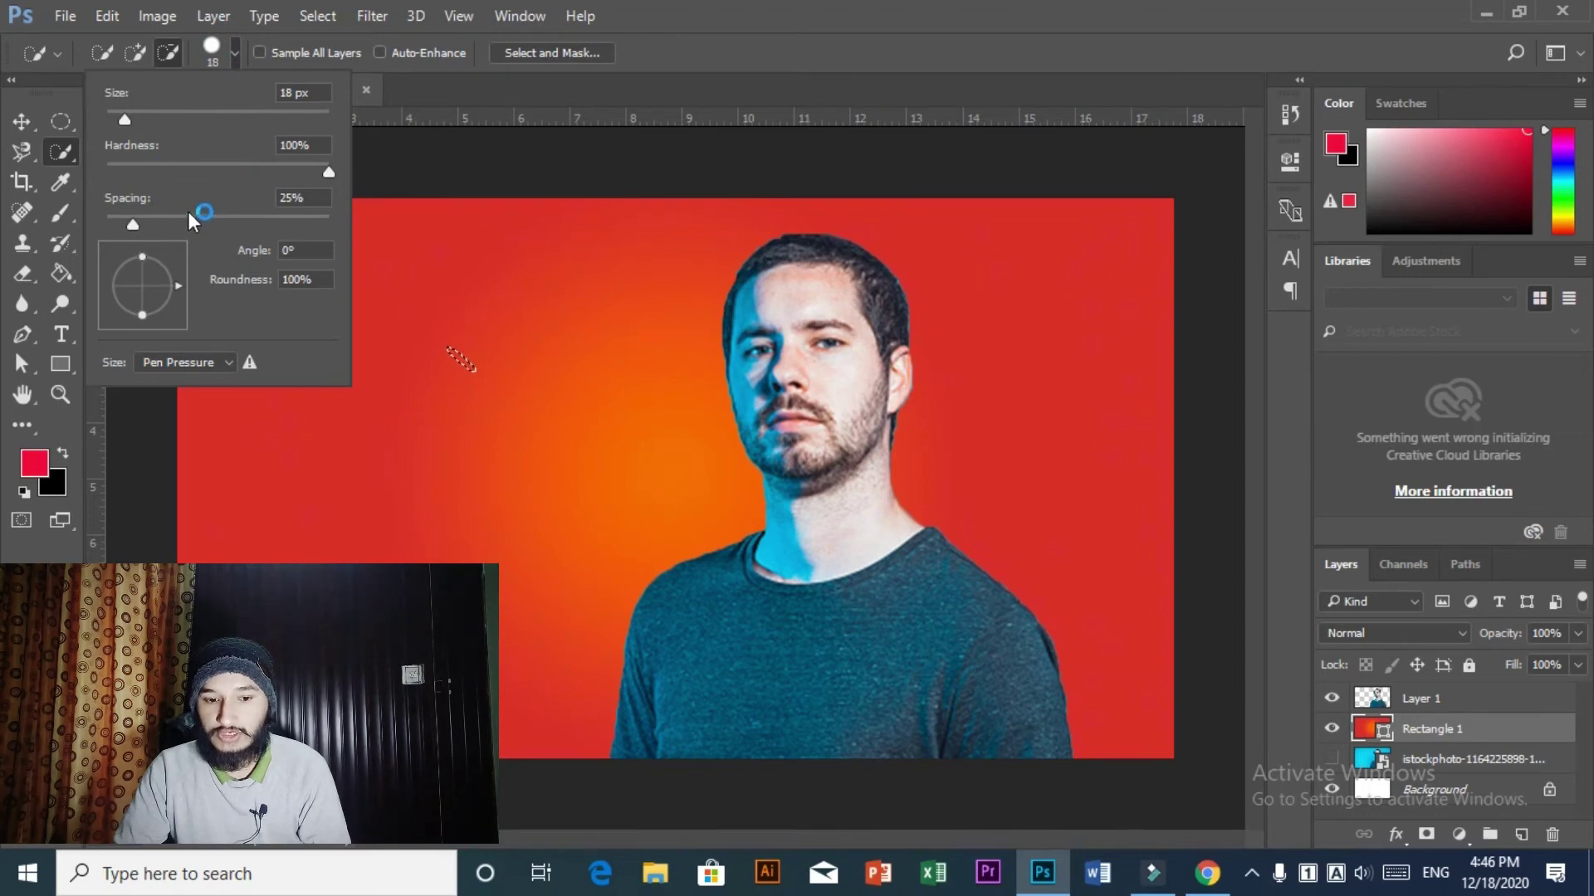
left_click(454, 316)
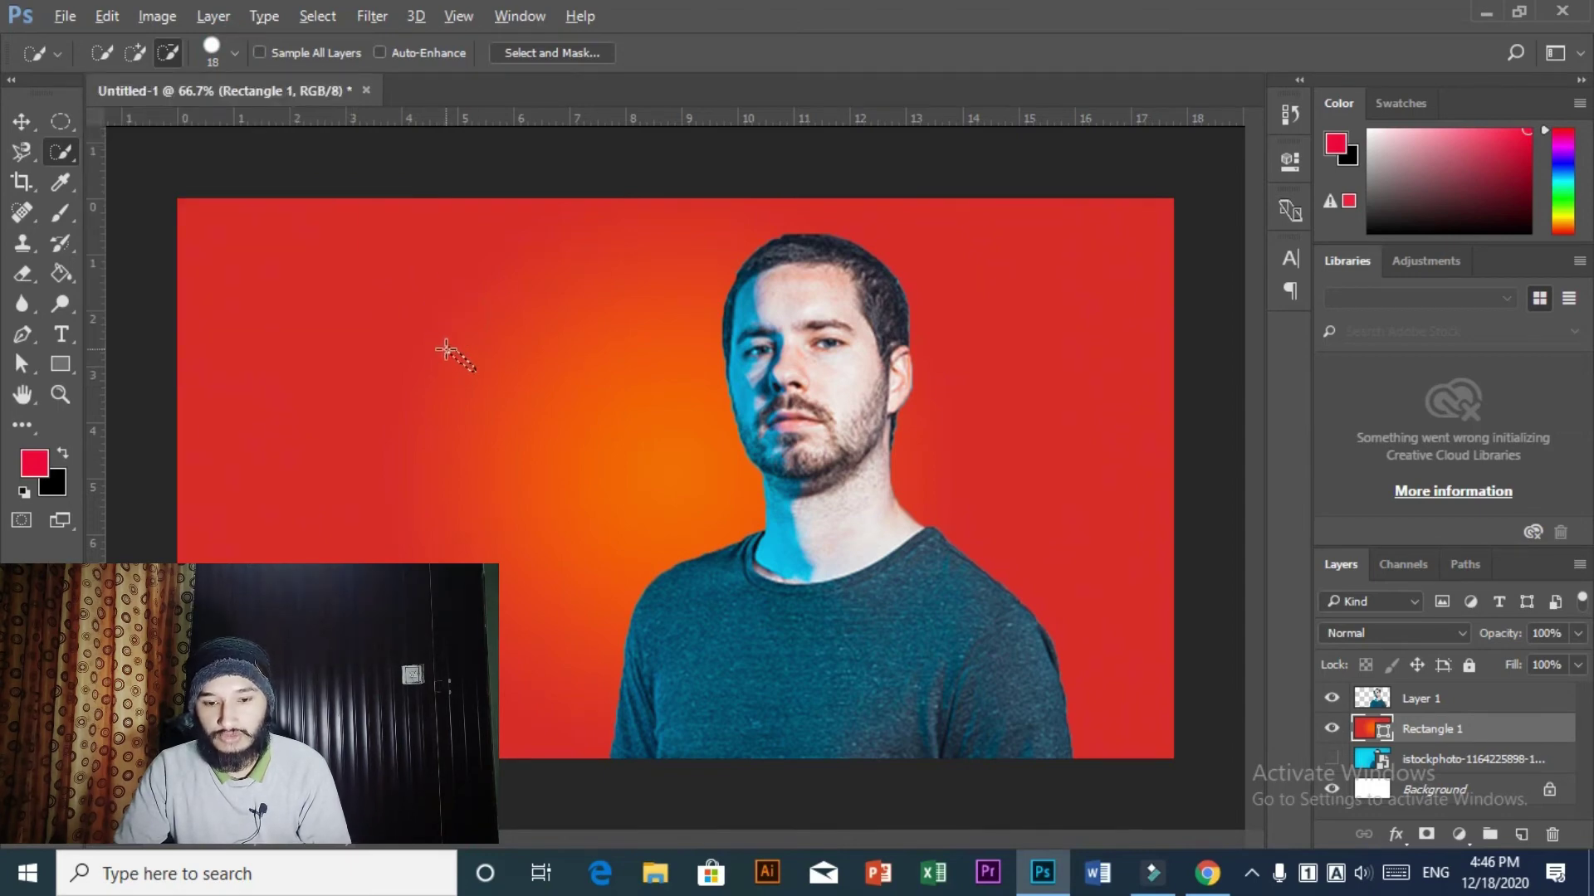
left_click(446, 349)
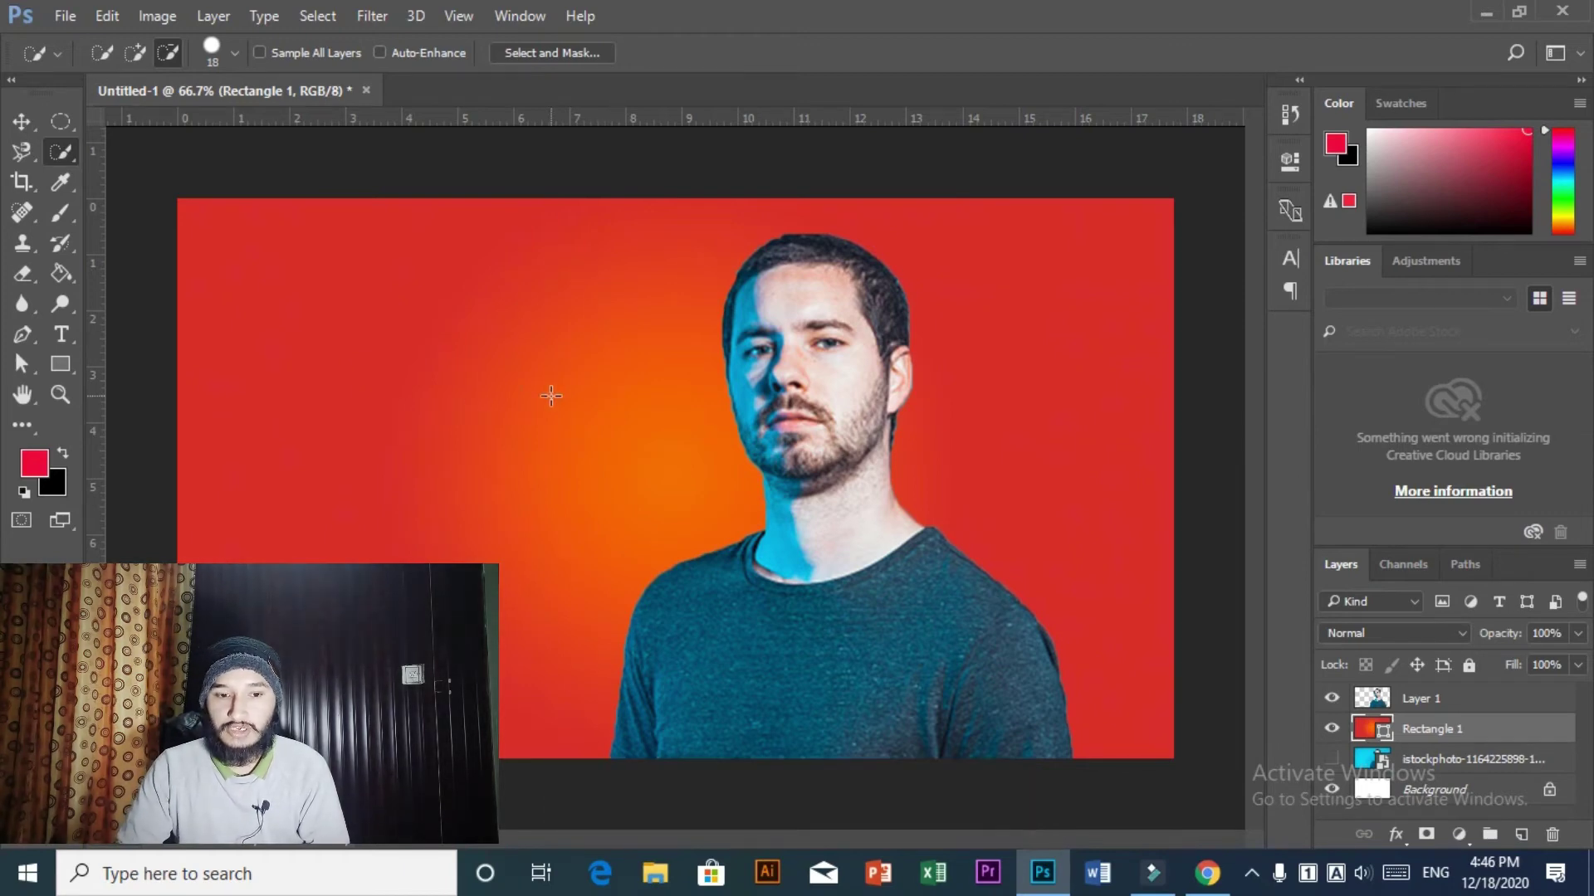
right_click(68, 155)
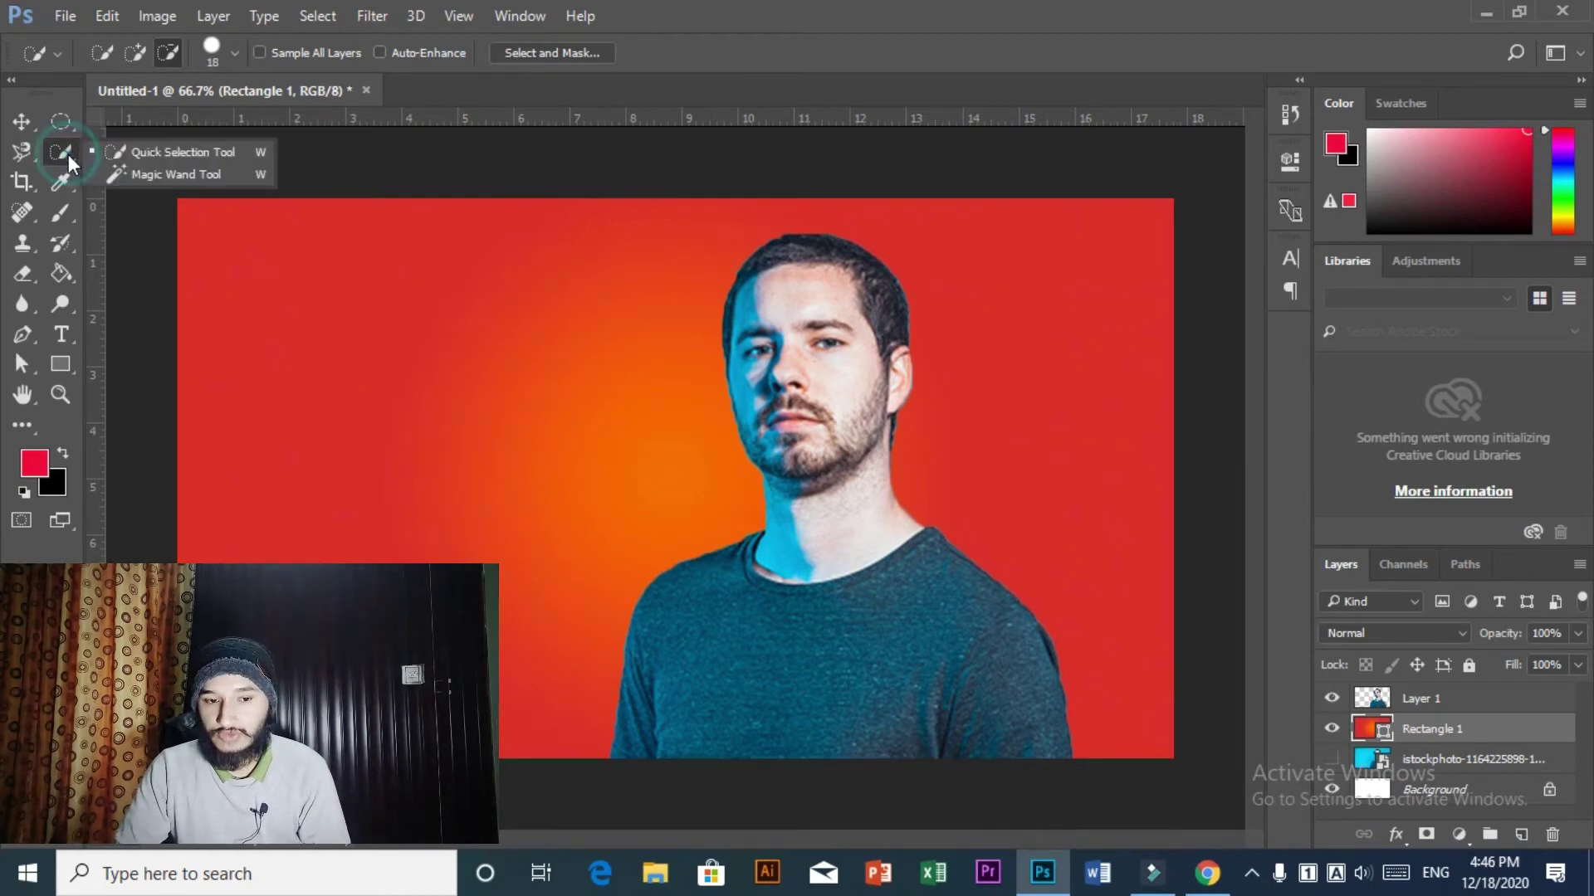
- With the Magic Wand active, show the blue photo layer and hide Rectangle 1 and Layer 1
left_click(106, 176)
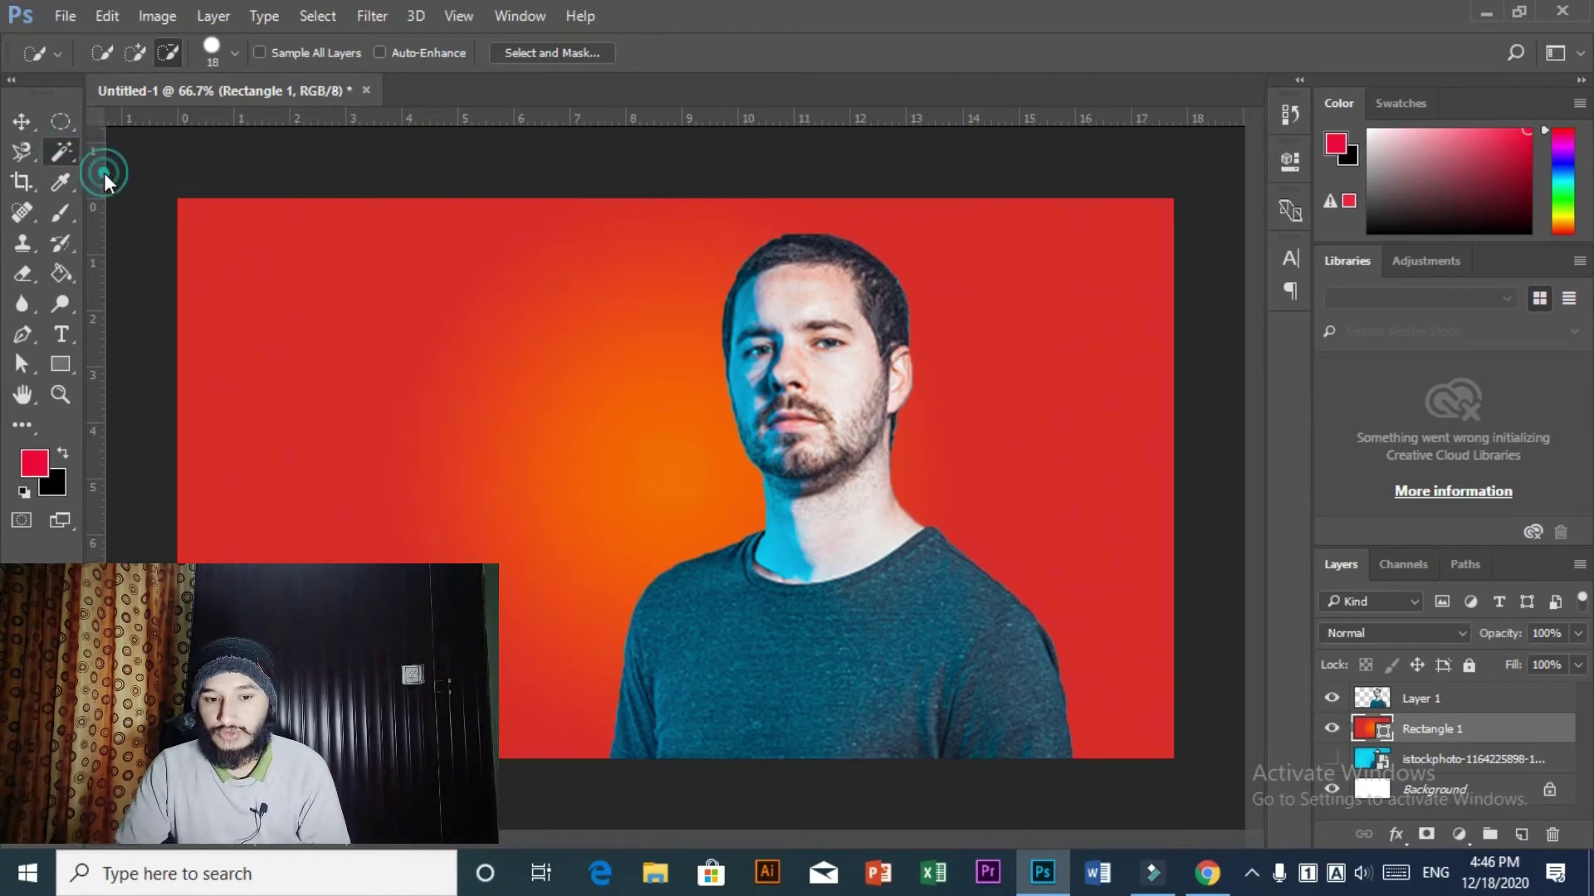
left_click(1331, 728)
left_click(1332, 698)
left_click(1461, 758)
left_click(1331, 758)
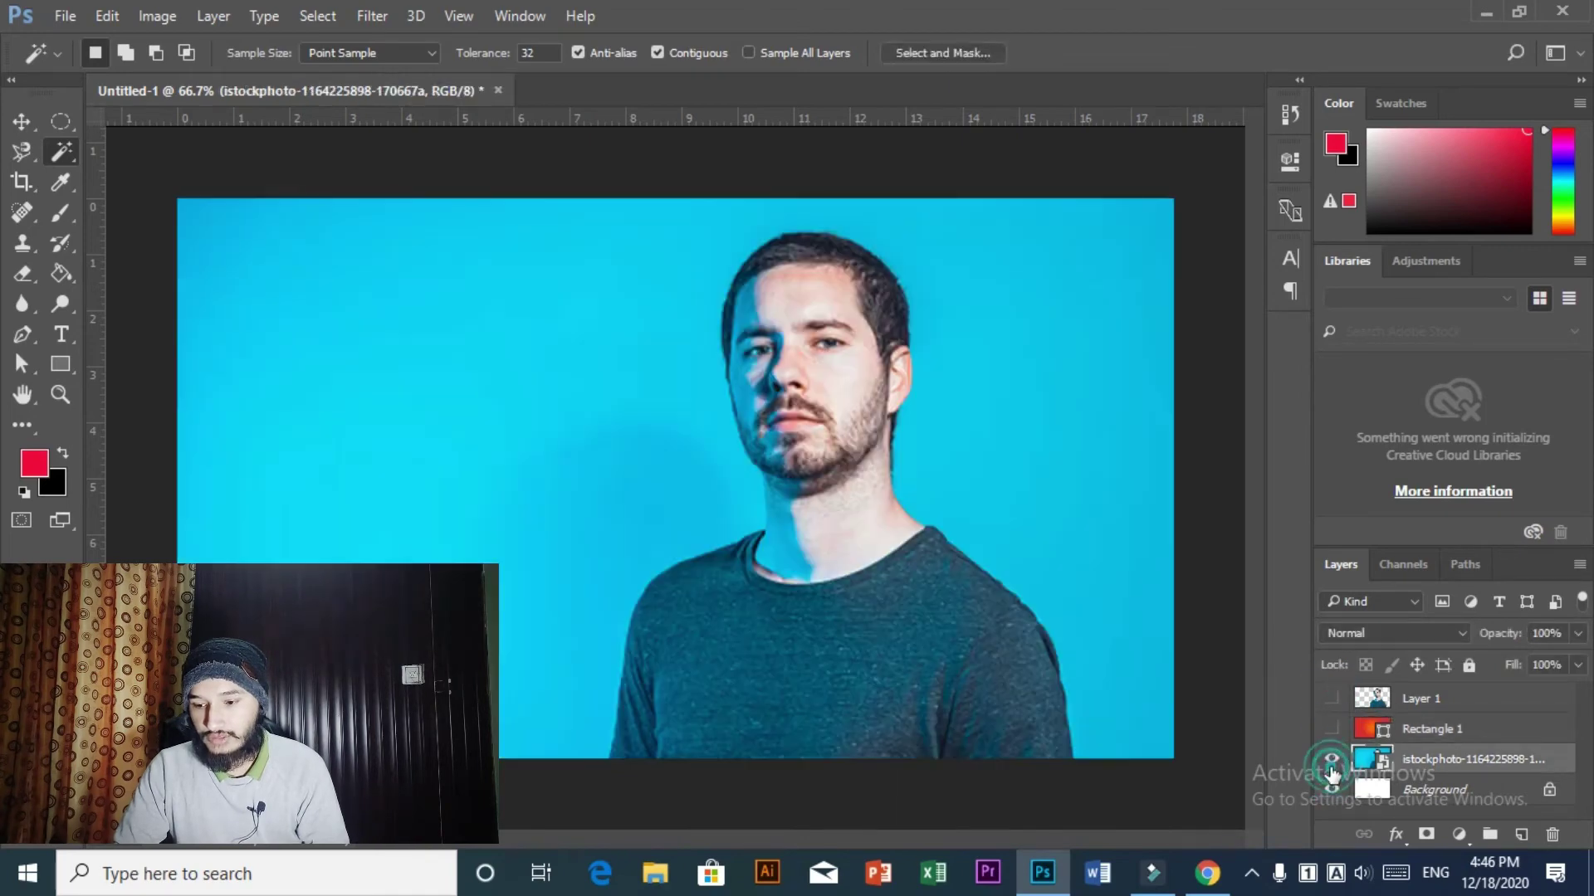
- Delete the Rectangle 1 and Layer 1 layers
left_click(1458, 727)
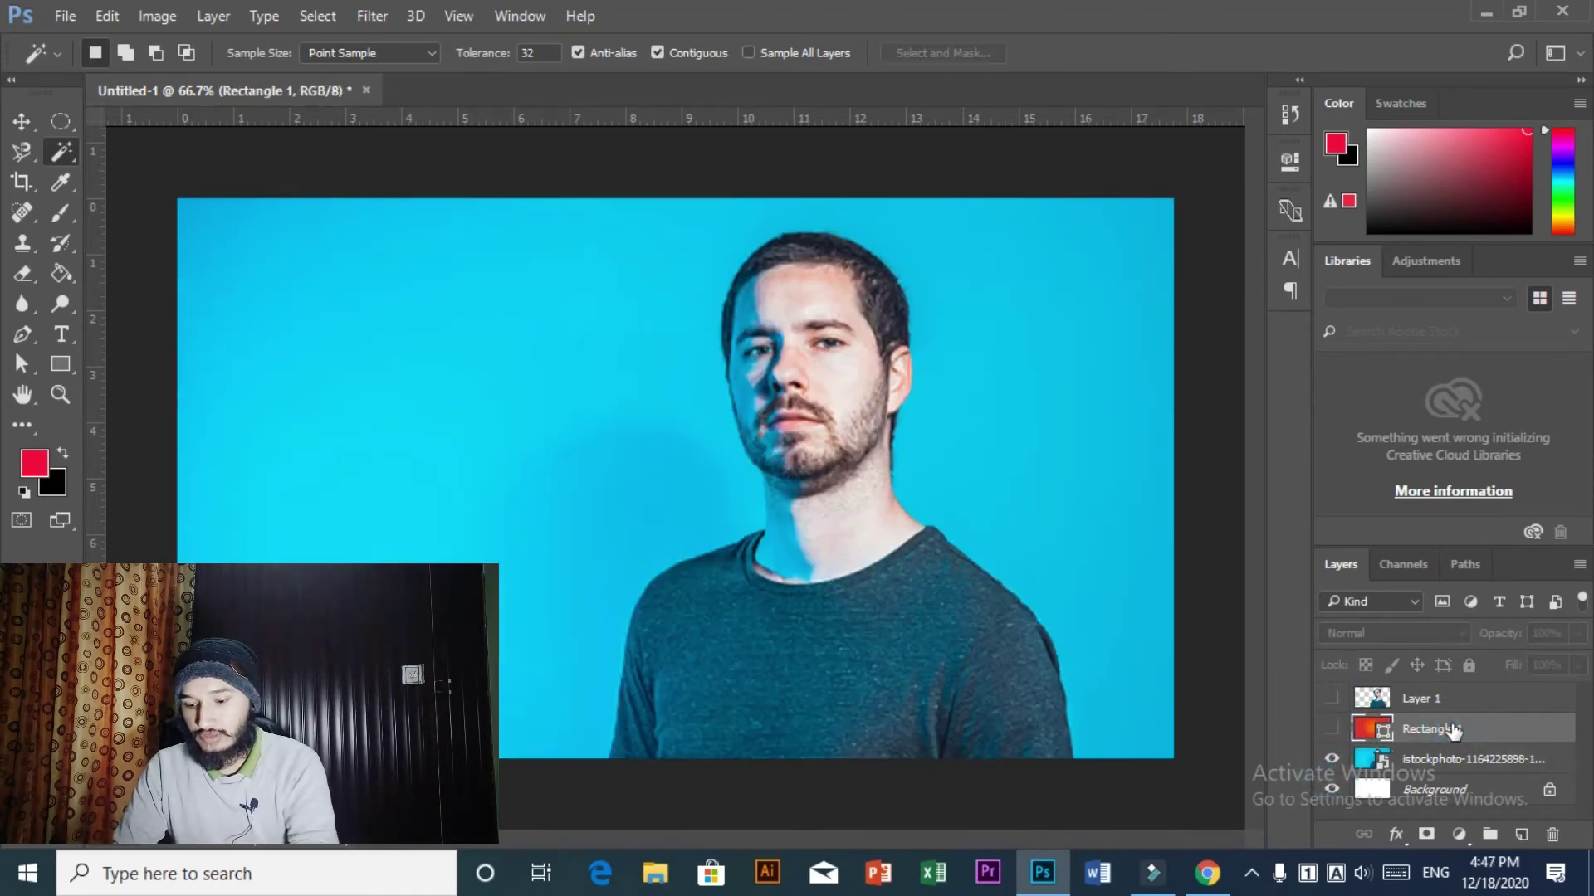
key("Delete")
left_click(1441, 701)
key("Delete")
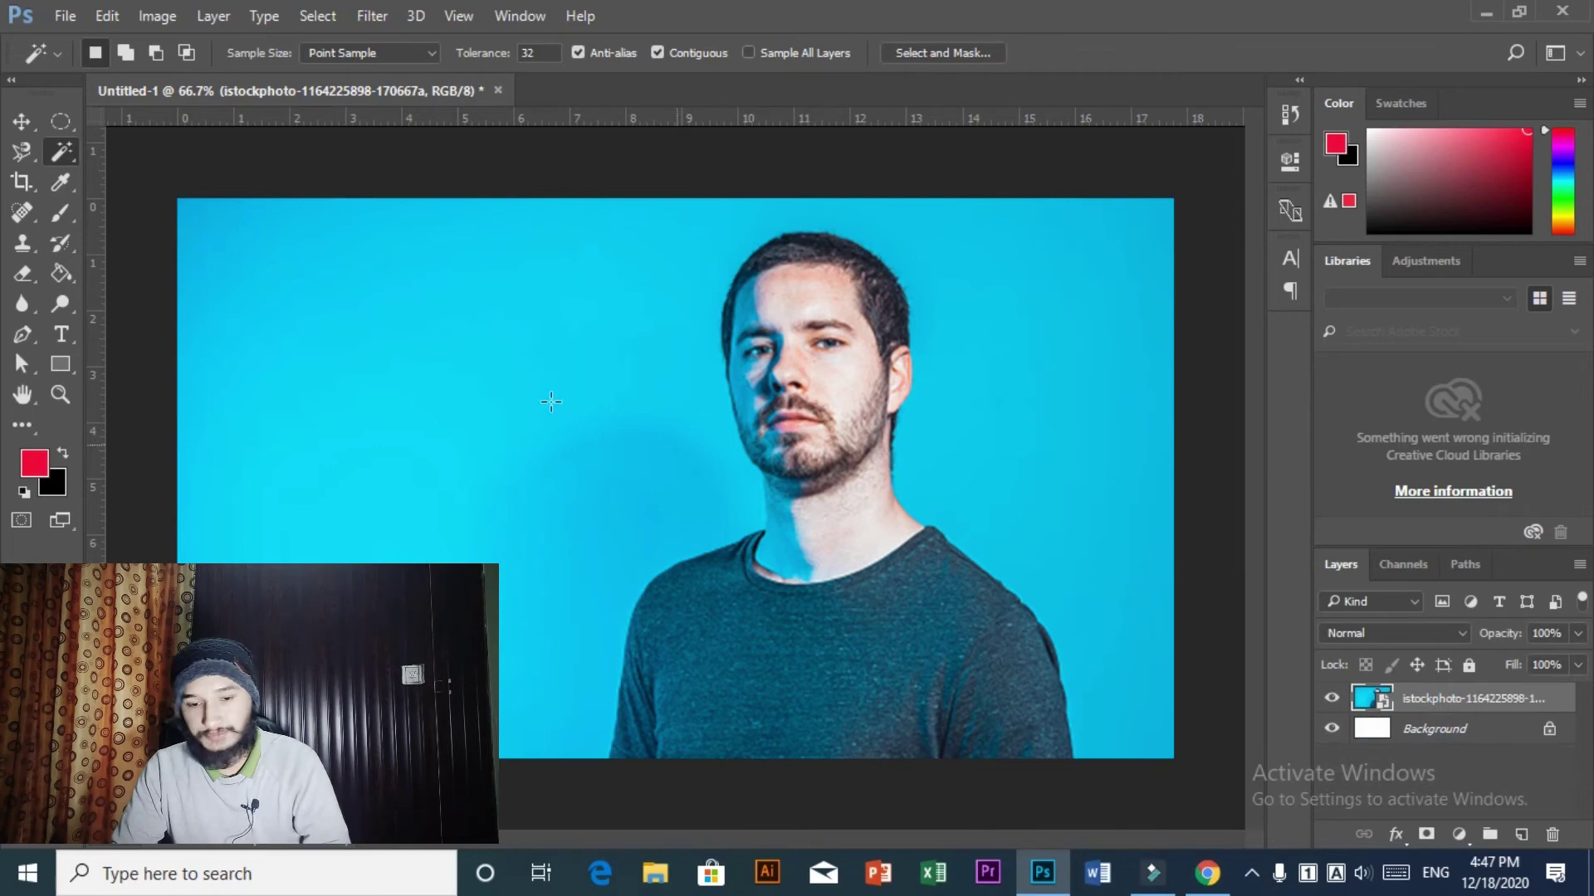
- Select the blue background with the Magic Wand and add the unselected top-left corner
right_click(63, 156)
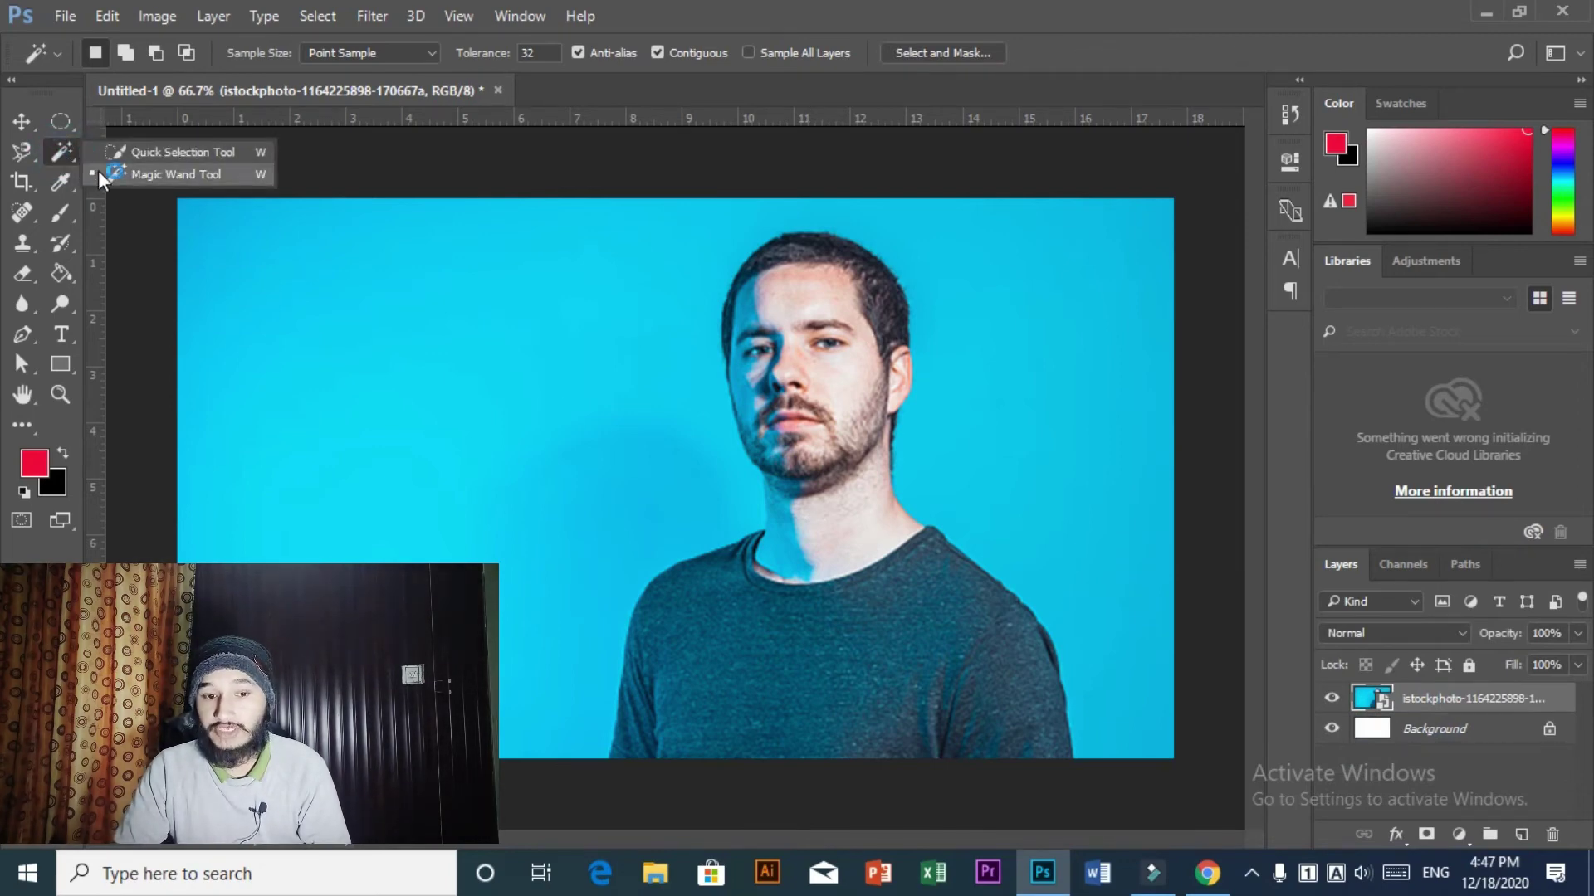
left_click(99, 172)
left_click(515, 393)
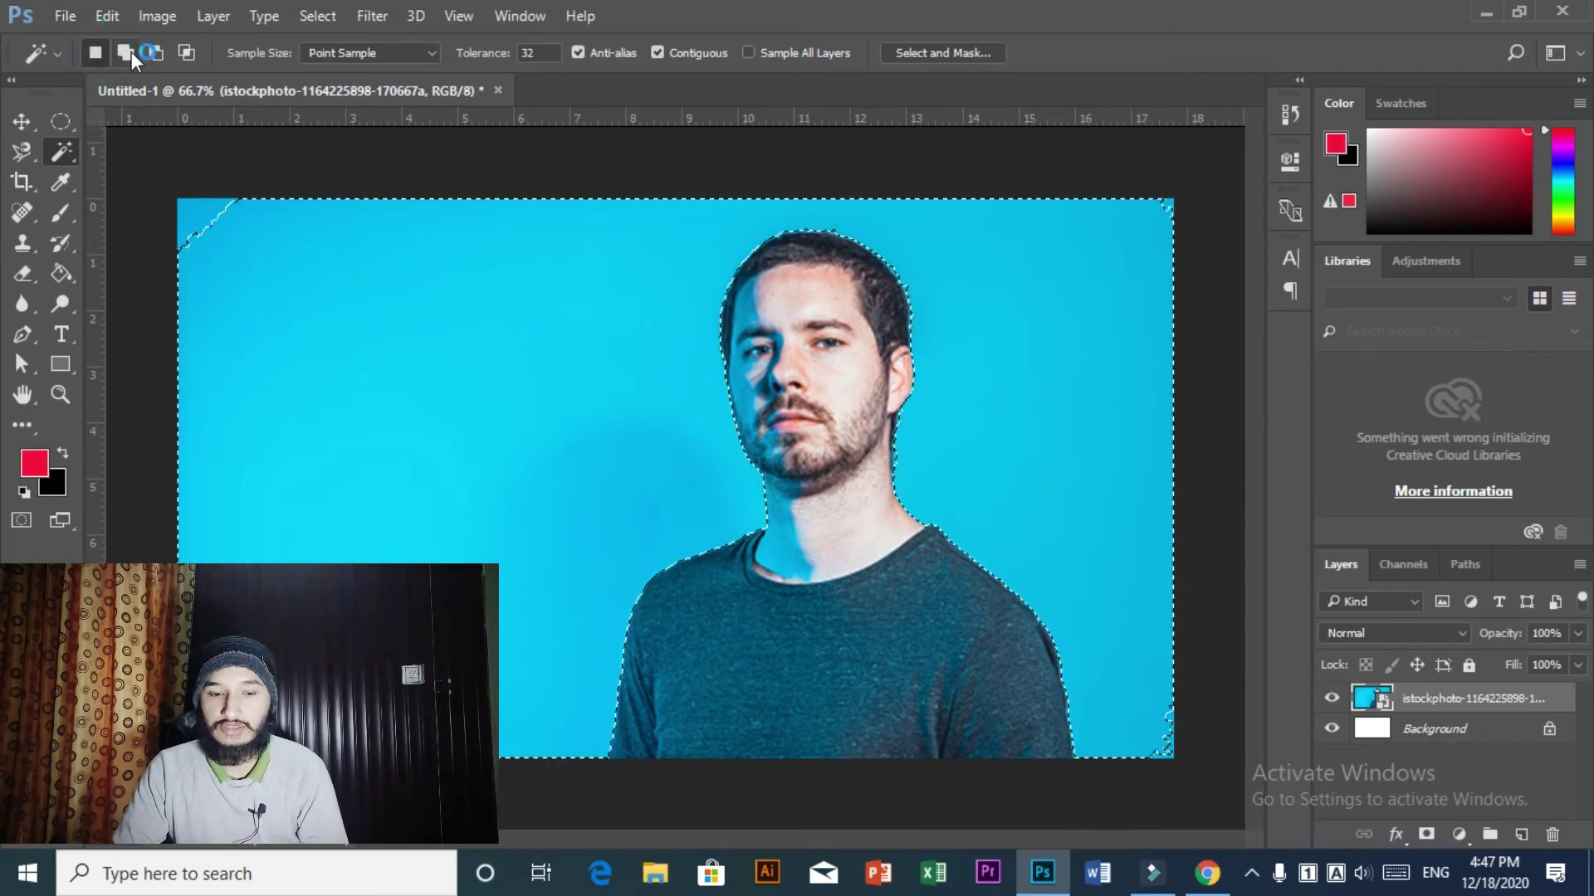
left_click_drag(229, 221, 233, 224)
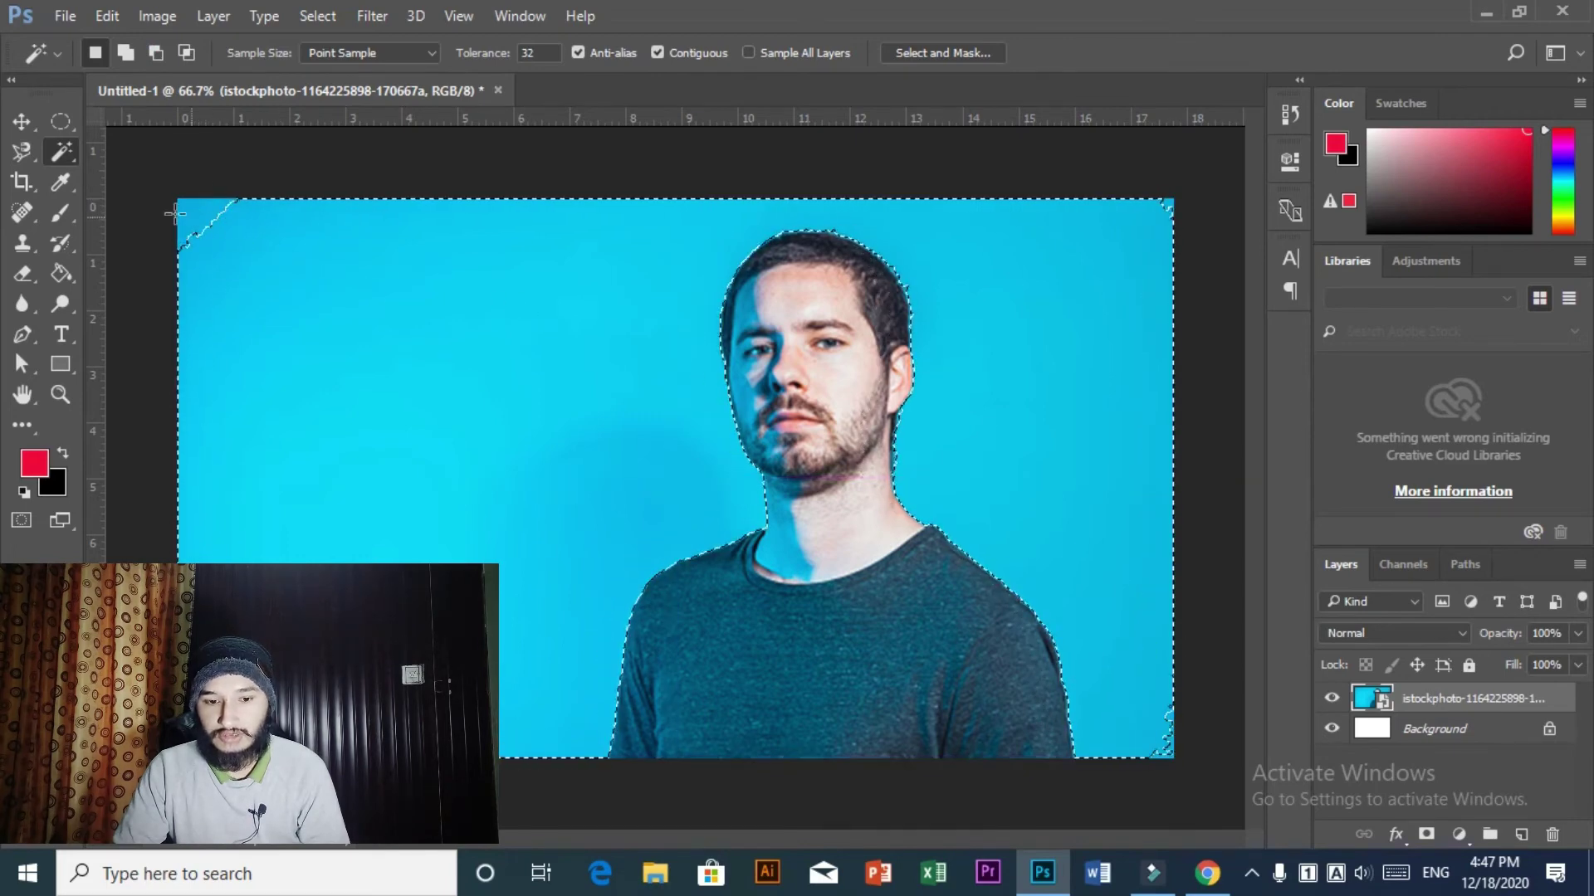
left_click(125, 52)
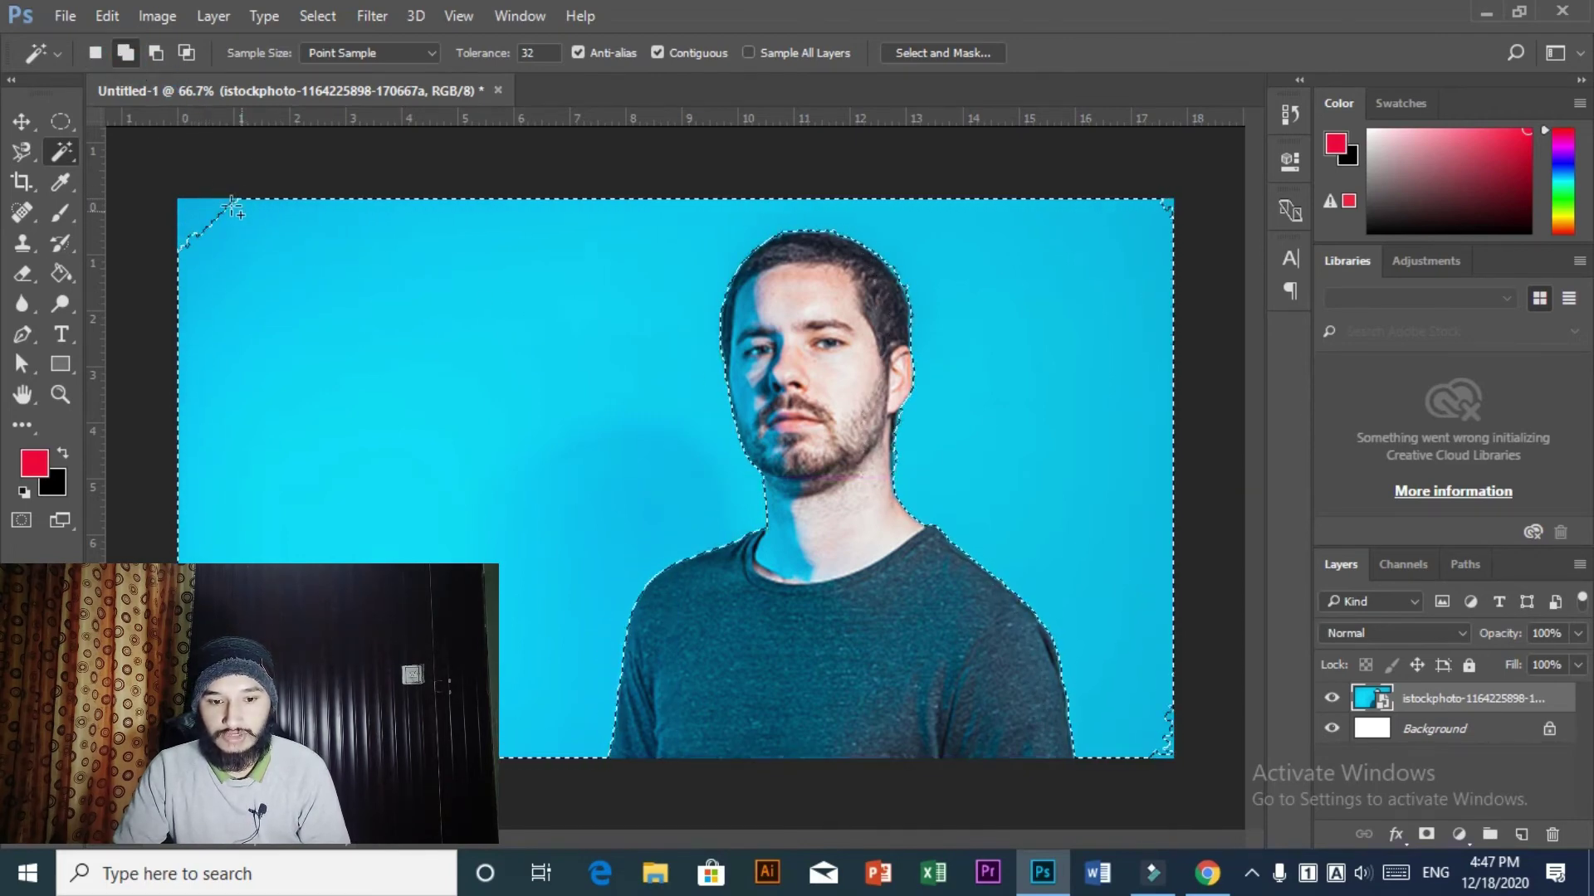
left_click(214, 243)
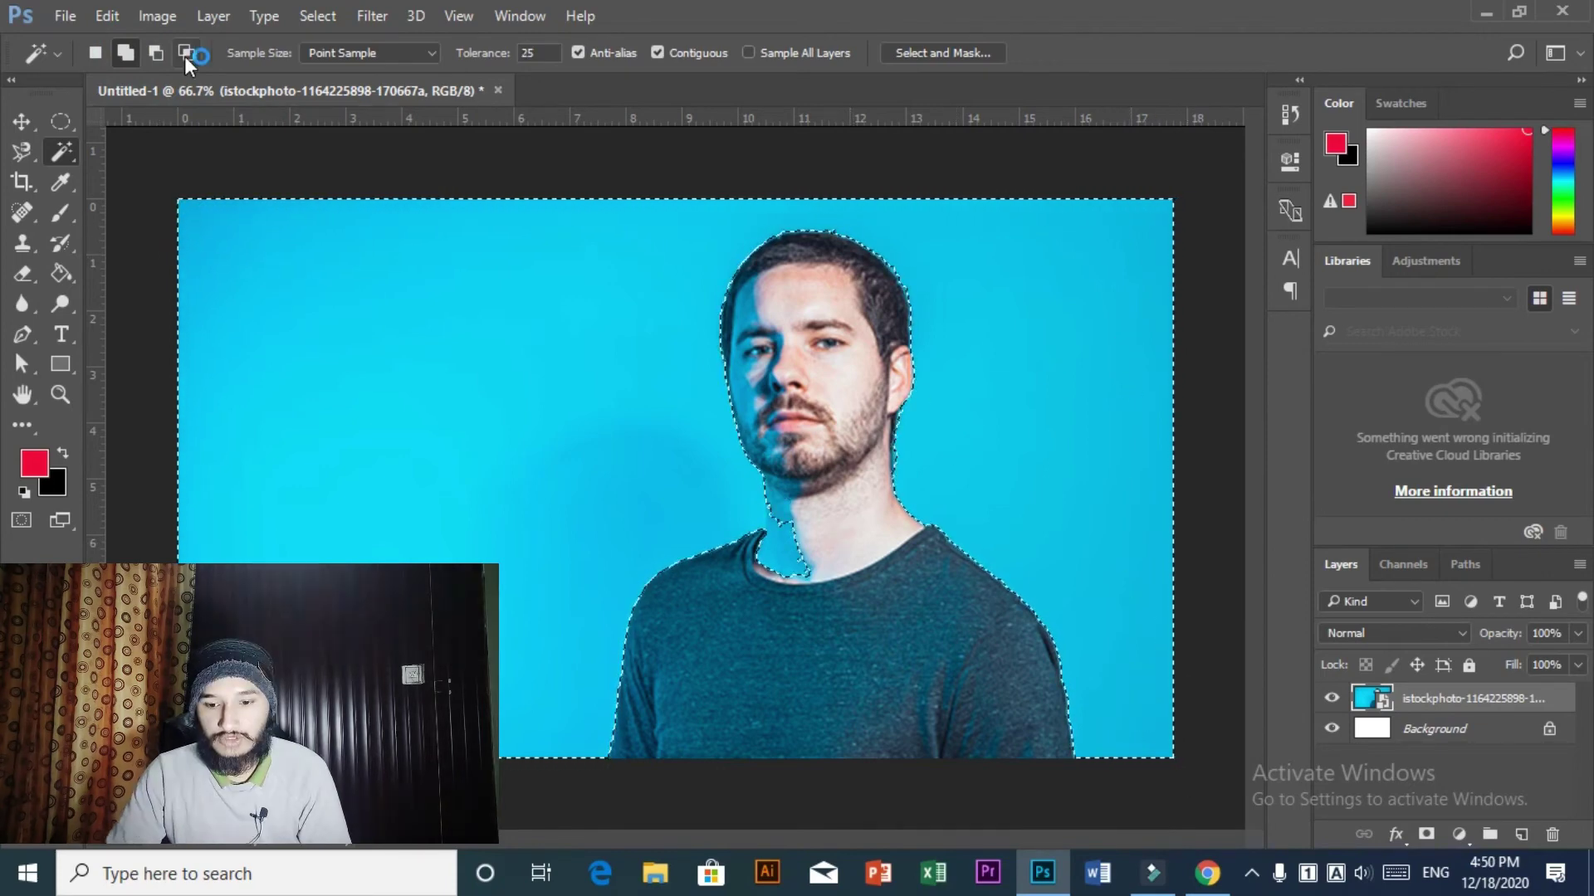
- Subtract the neck and collar, then reselect the whole blue background and zoom to check edges
left_click(161, 55)
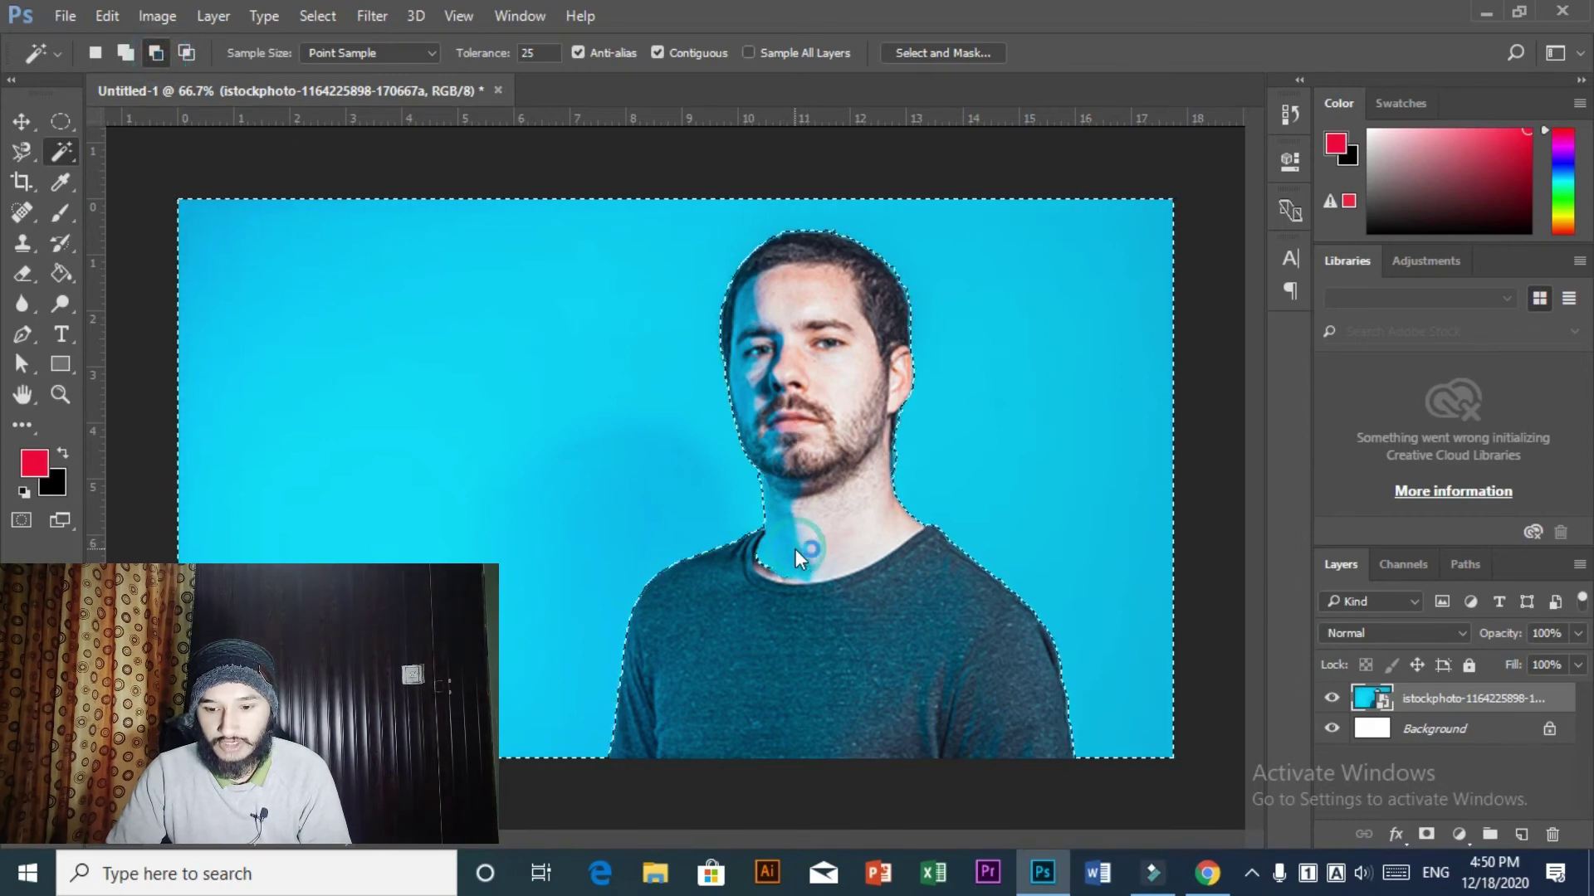
left_click(770, 575)
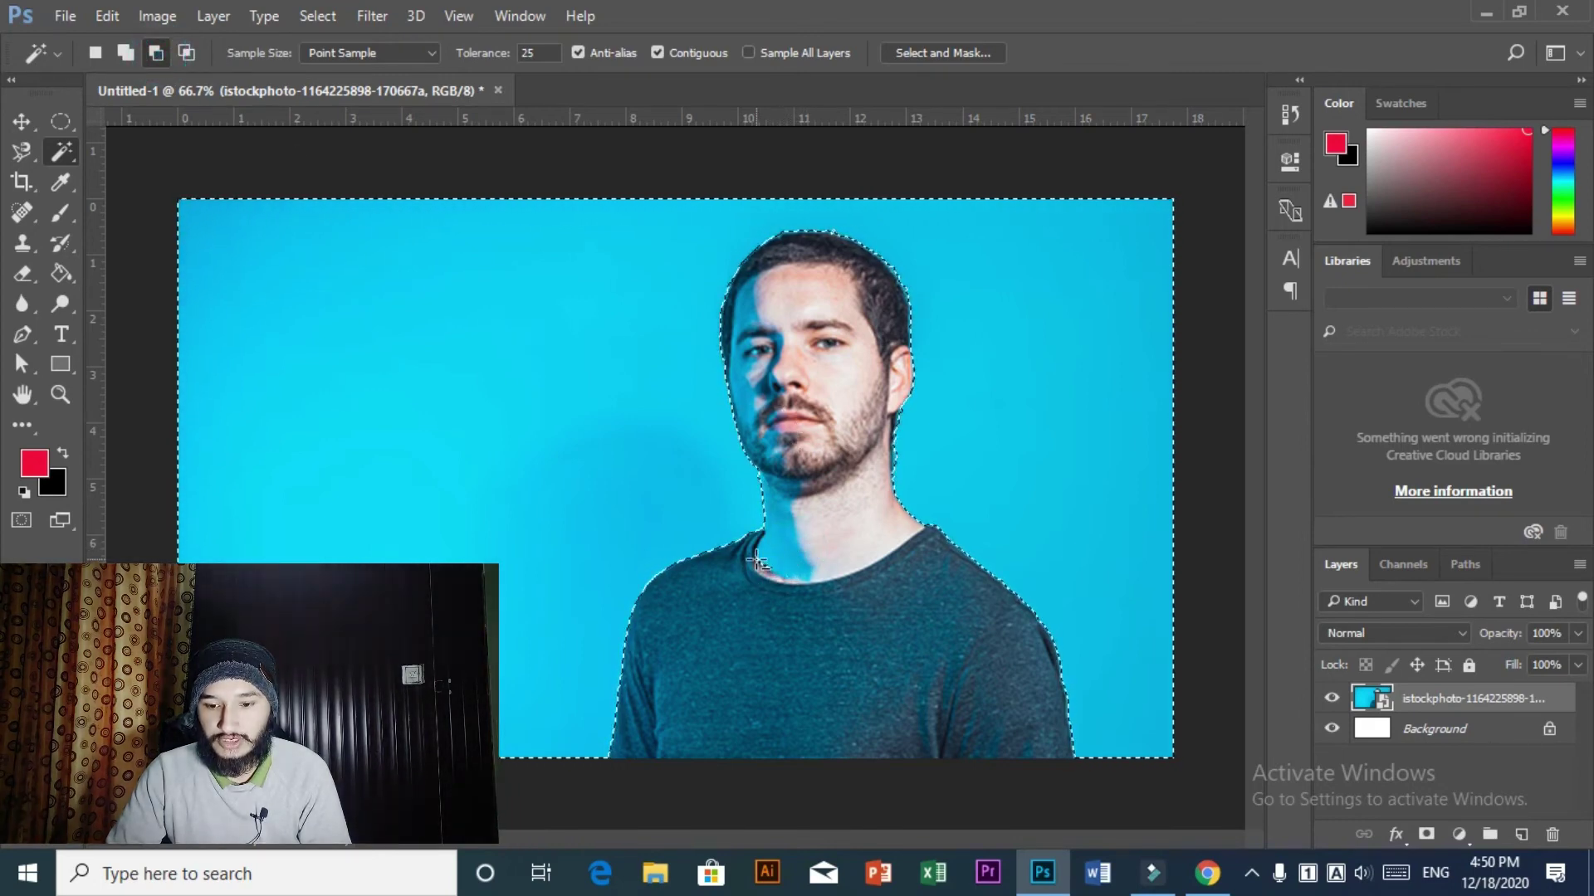
left_click(774, 573)
left_click(760, 563)
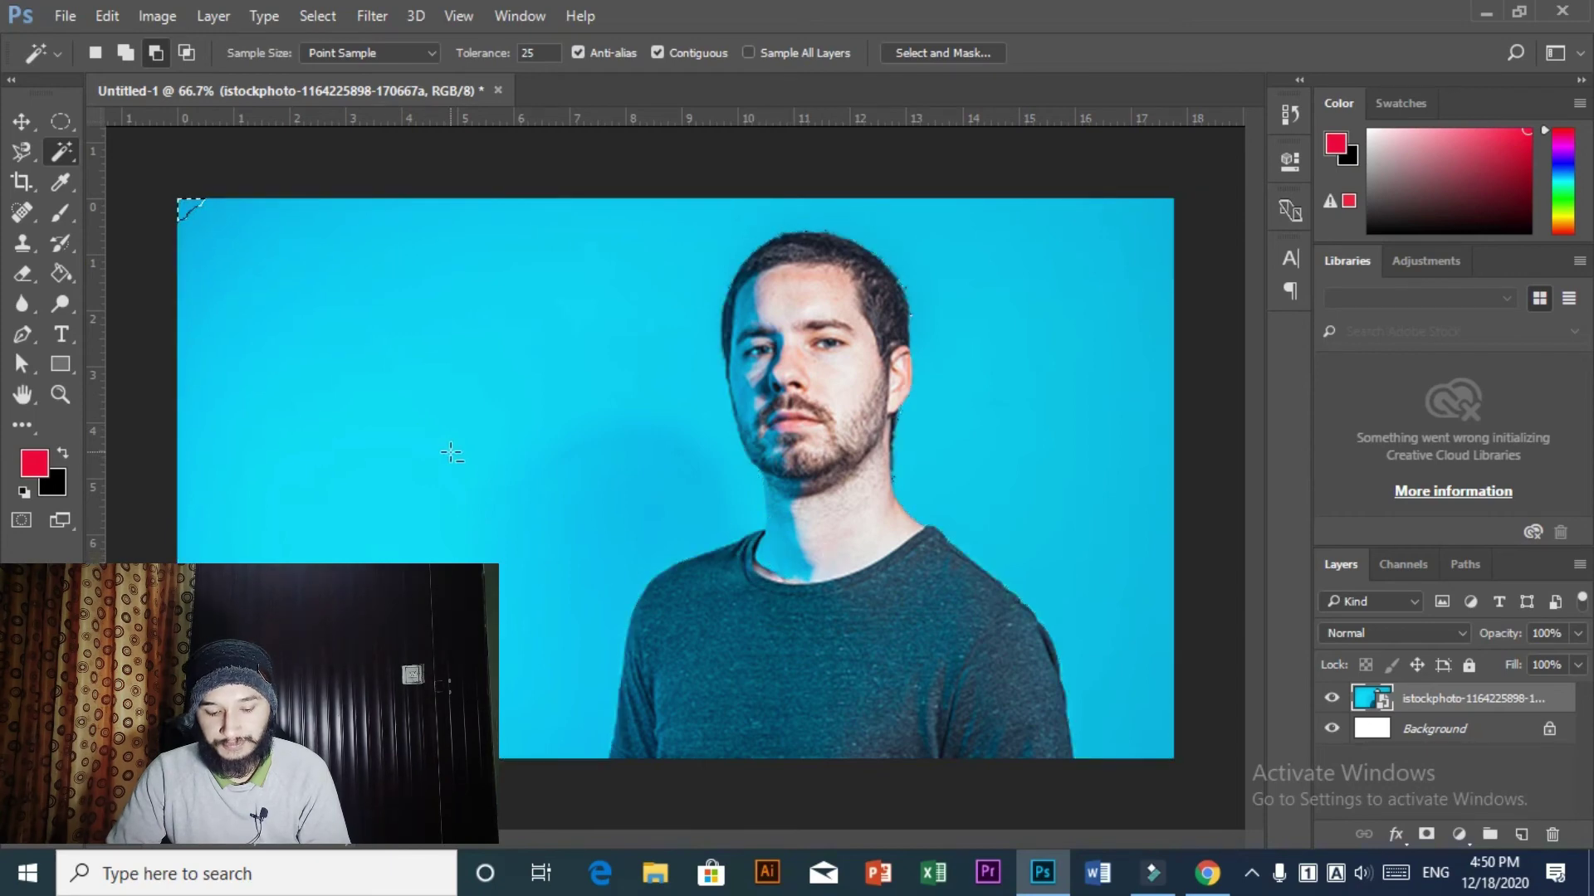
left_click(711, 463)
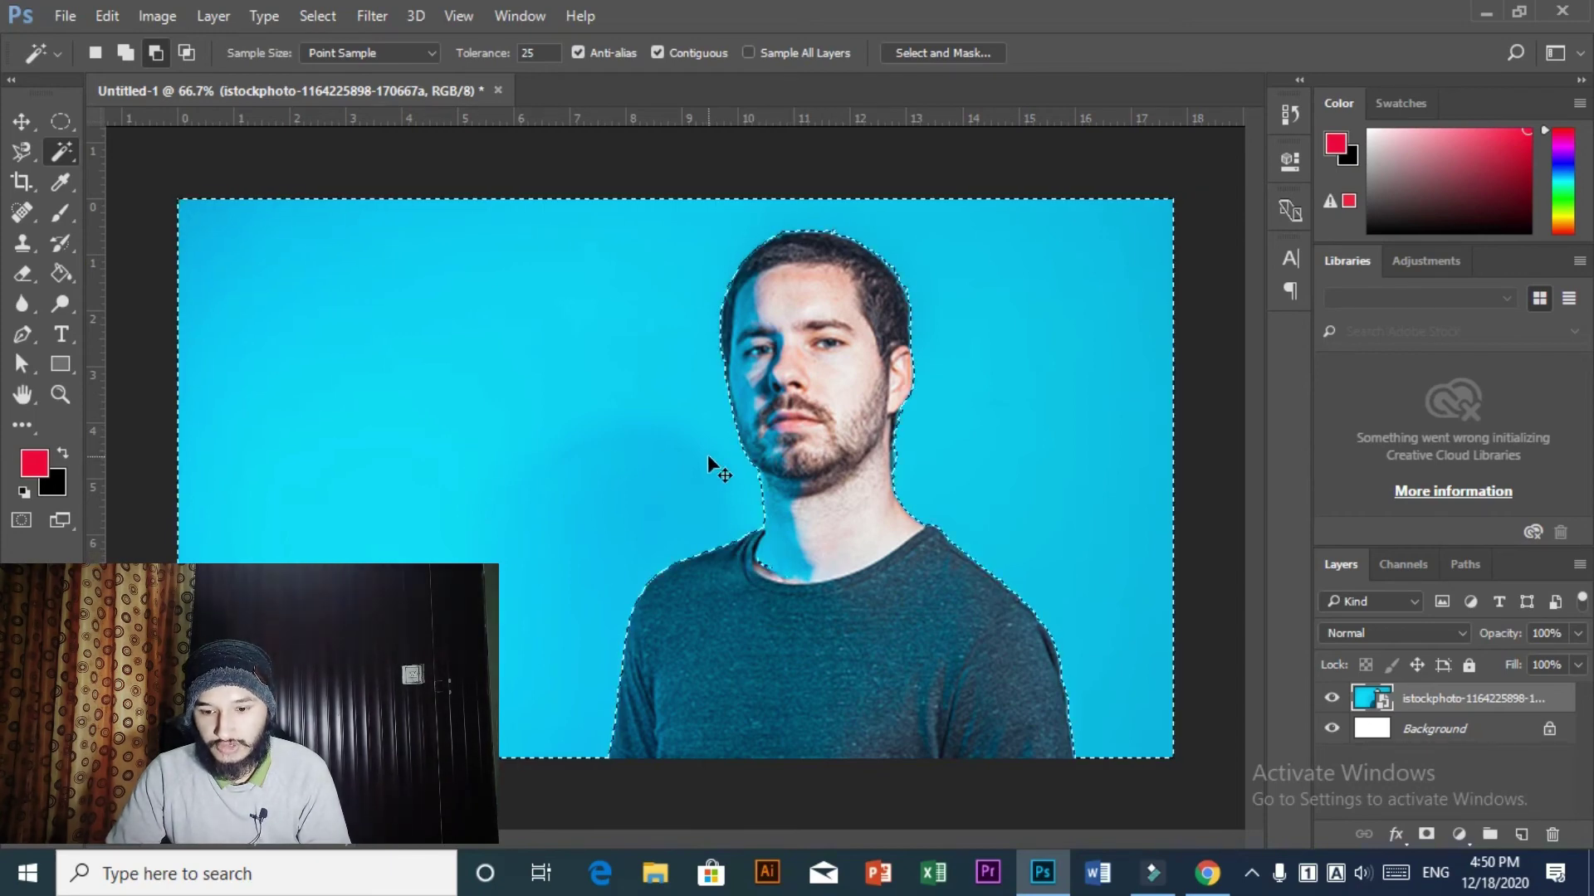
key("ctrl+plus")
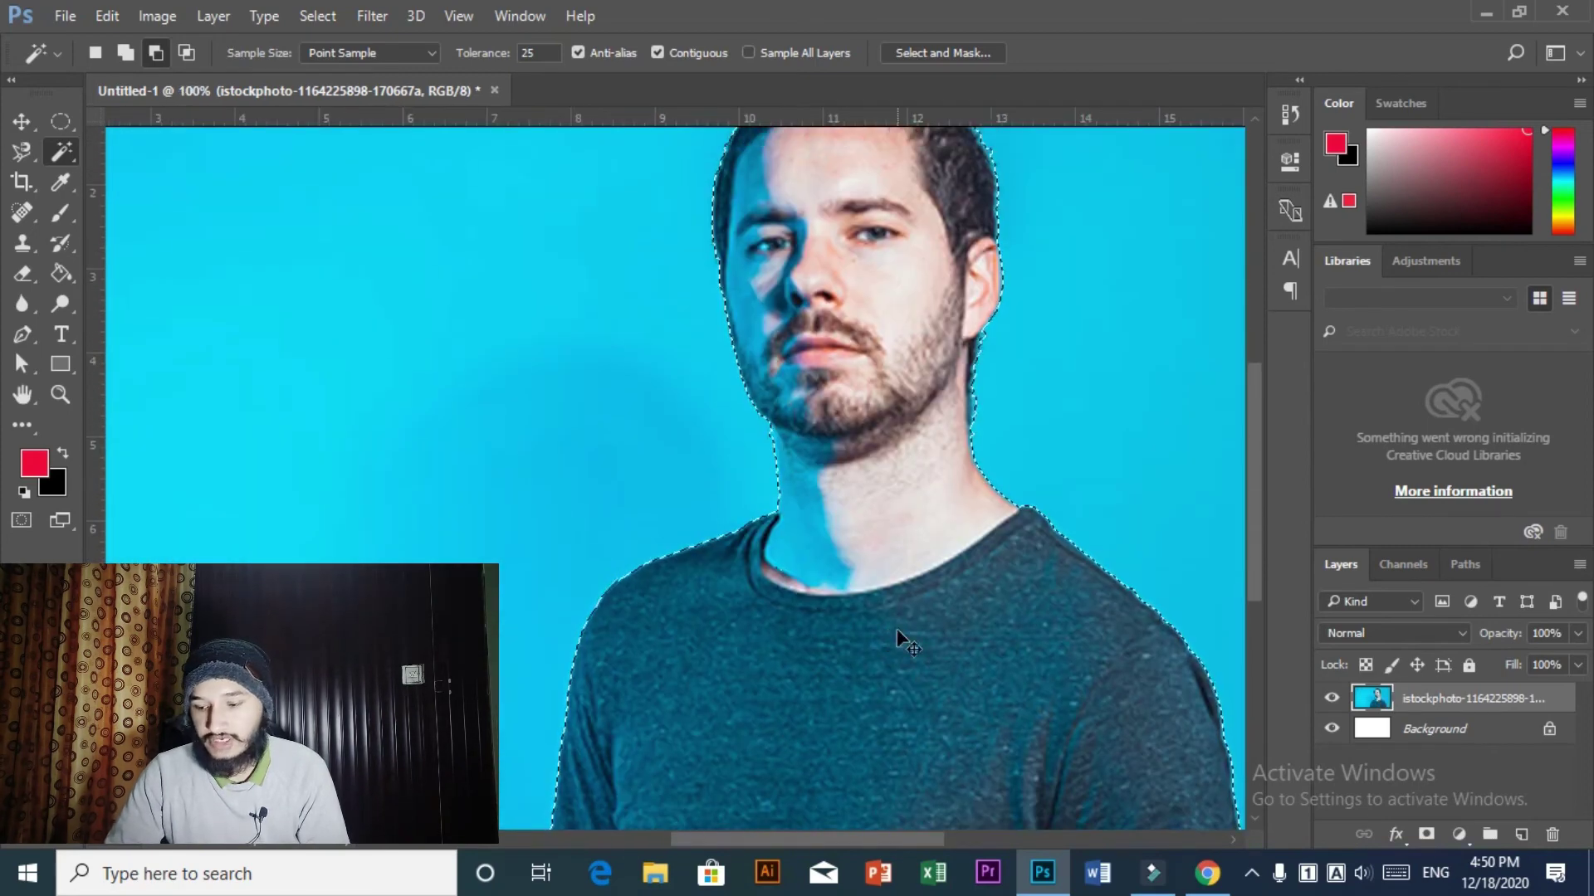
key("ctrl+minus")
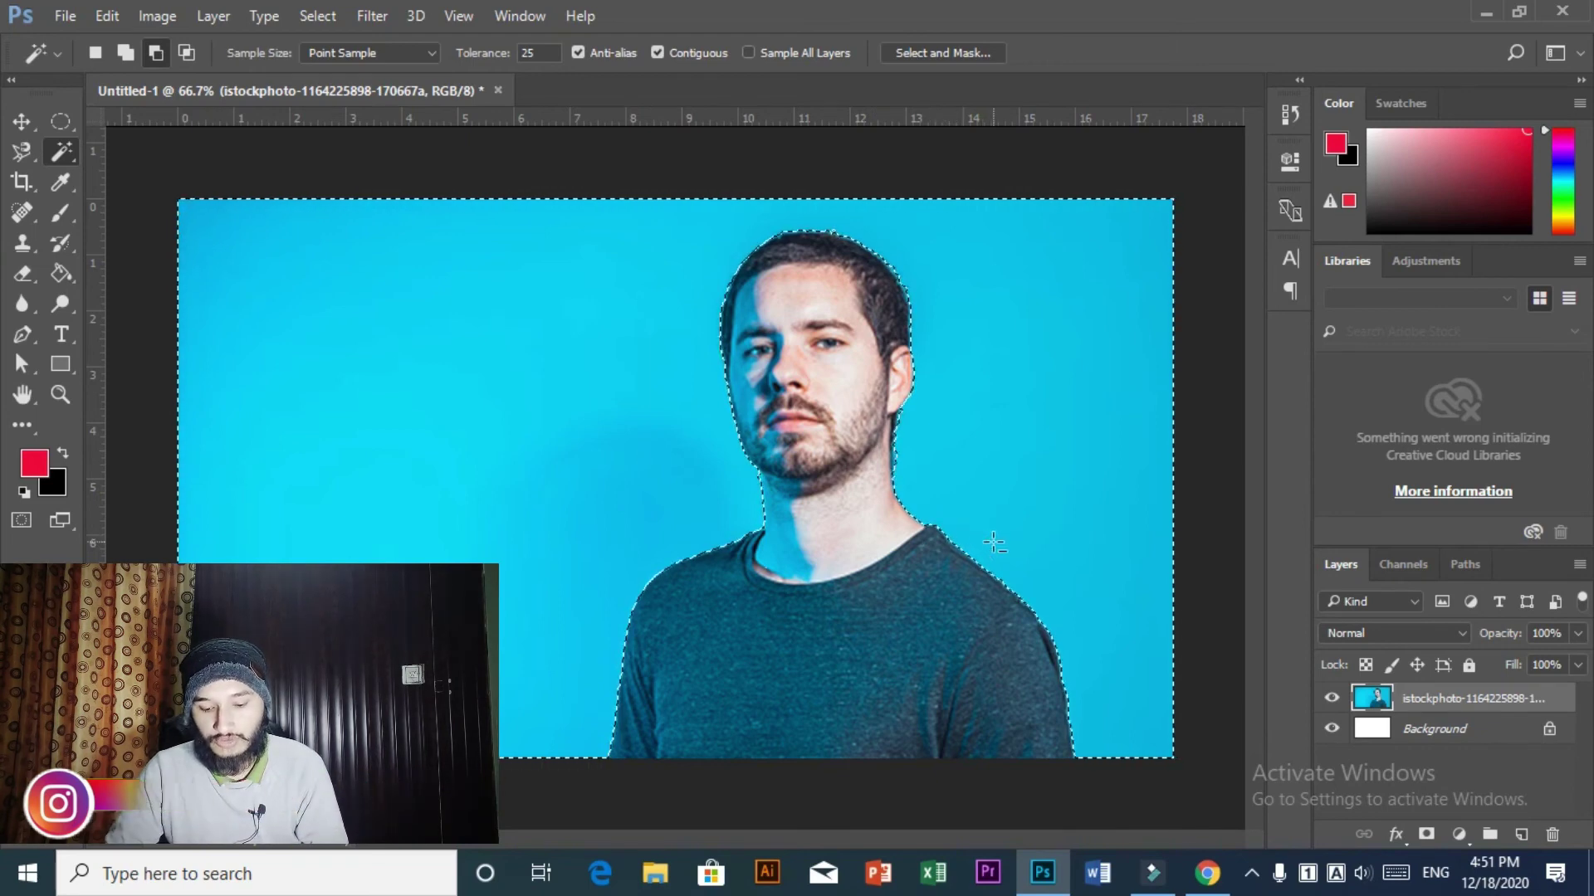
- Copy the selected background to a new Layer 1 with Ctrl+J and hide the original photo layer
key("ctrl+j")
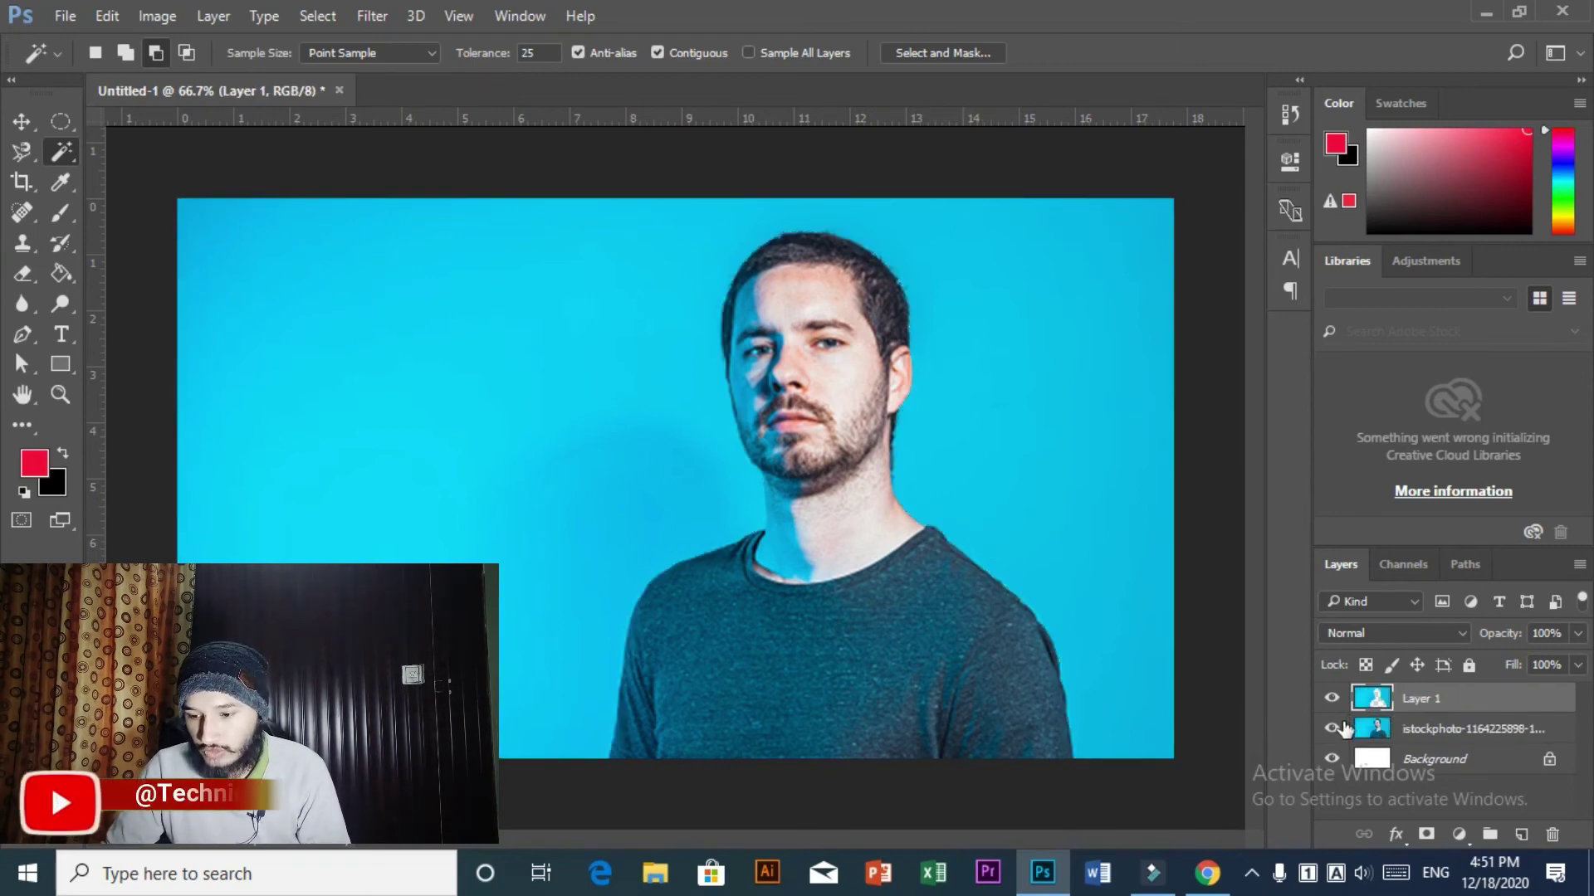
left_click(1331, 729)
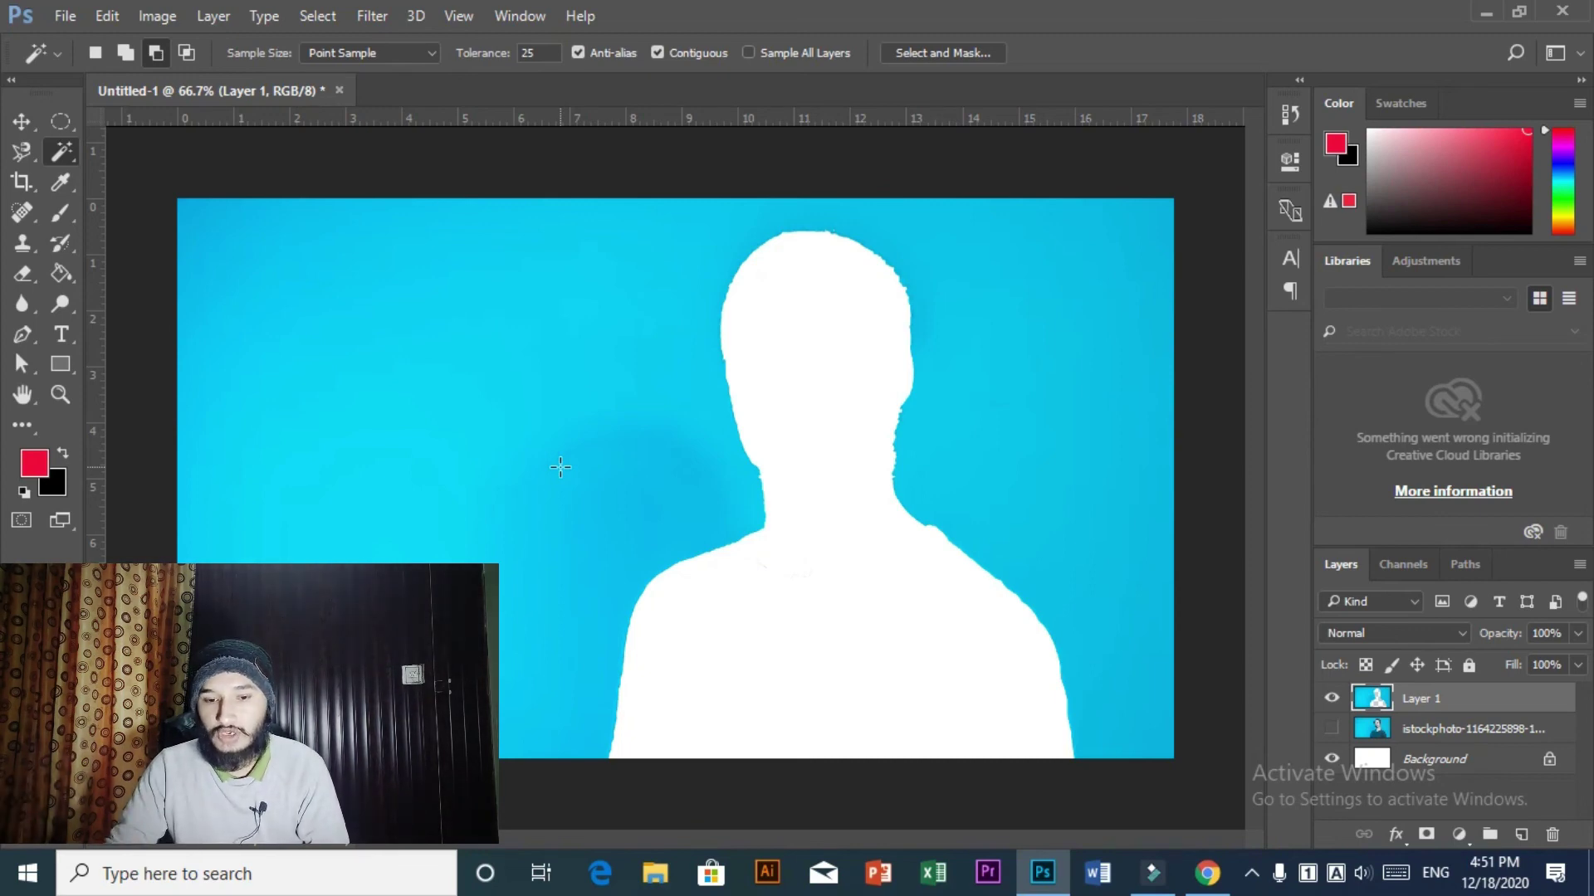
right_click(63, 151)
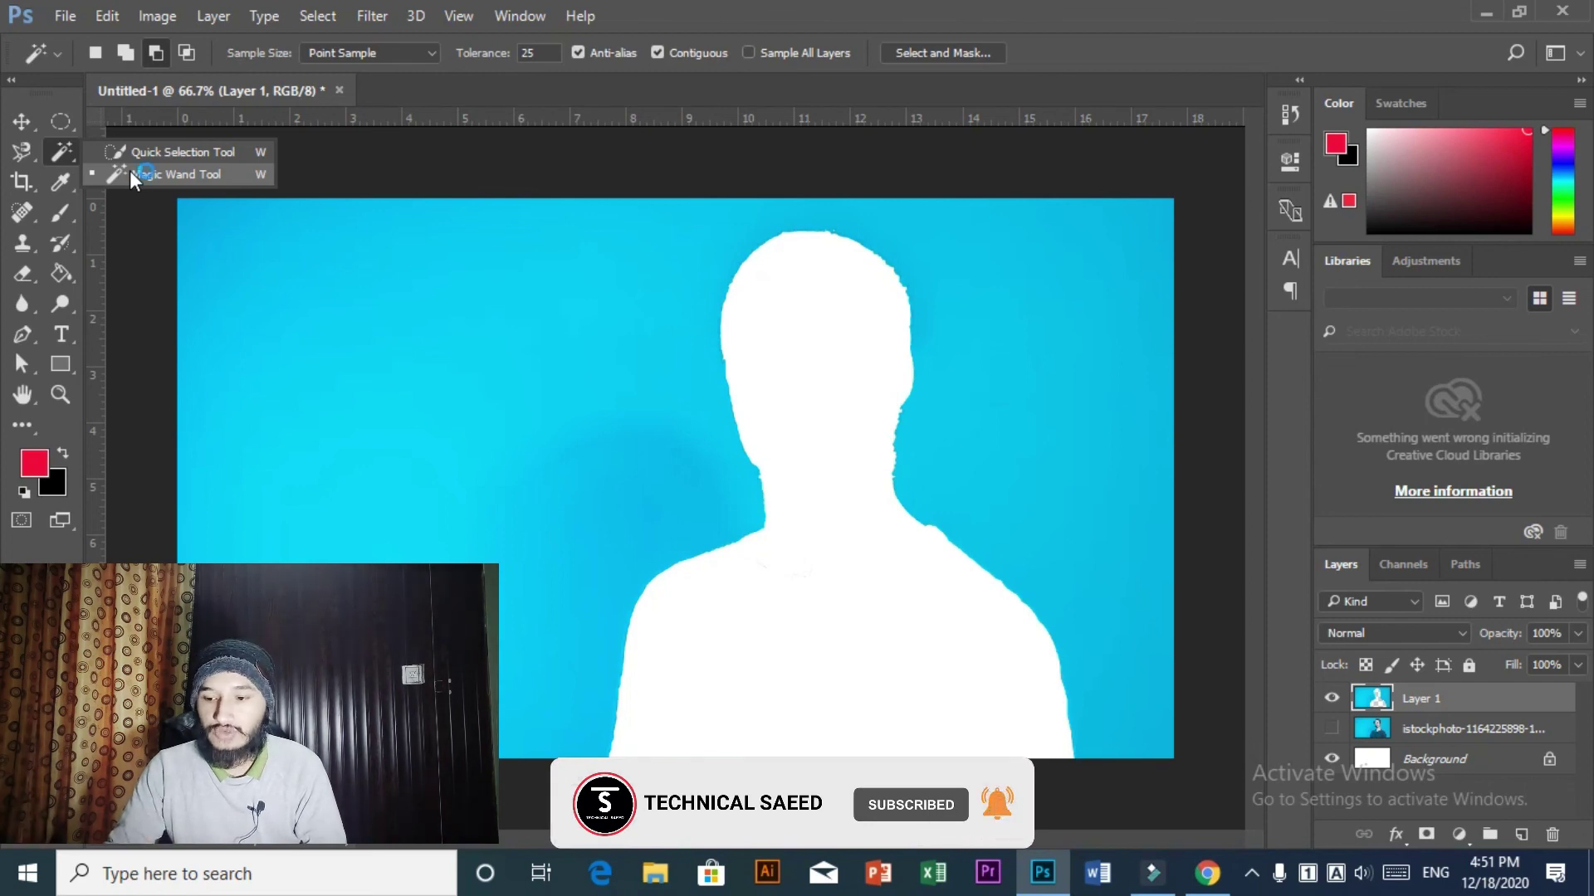
left_click(130, 171)
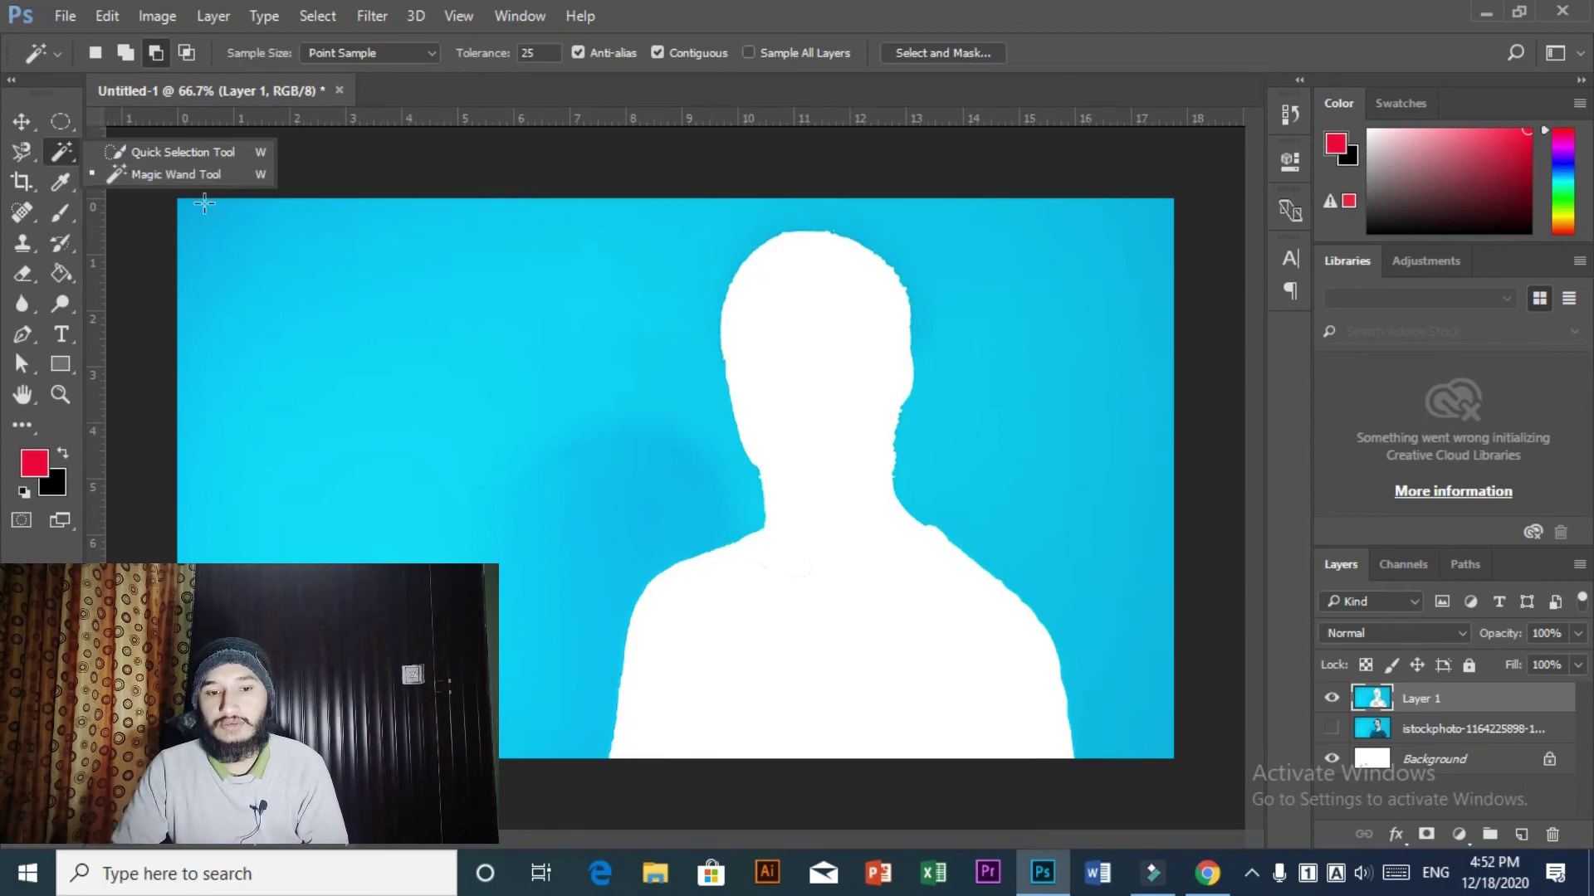